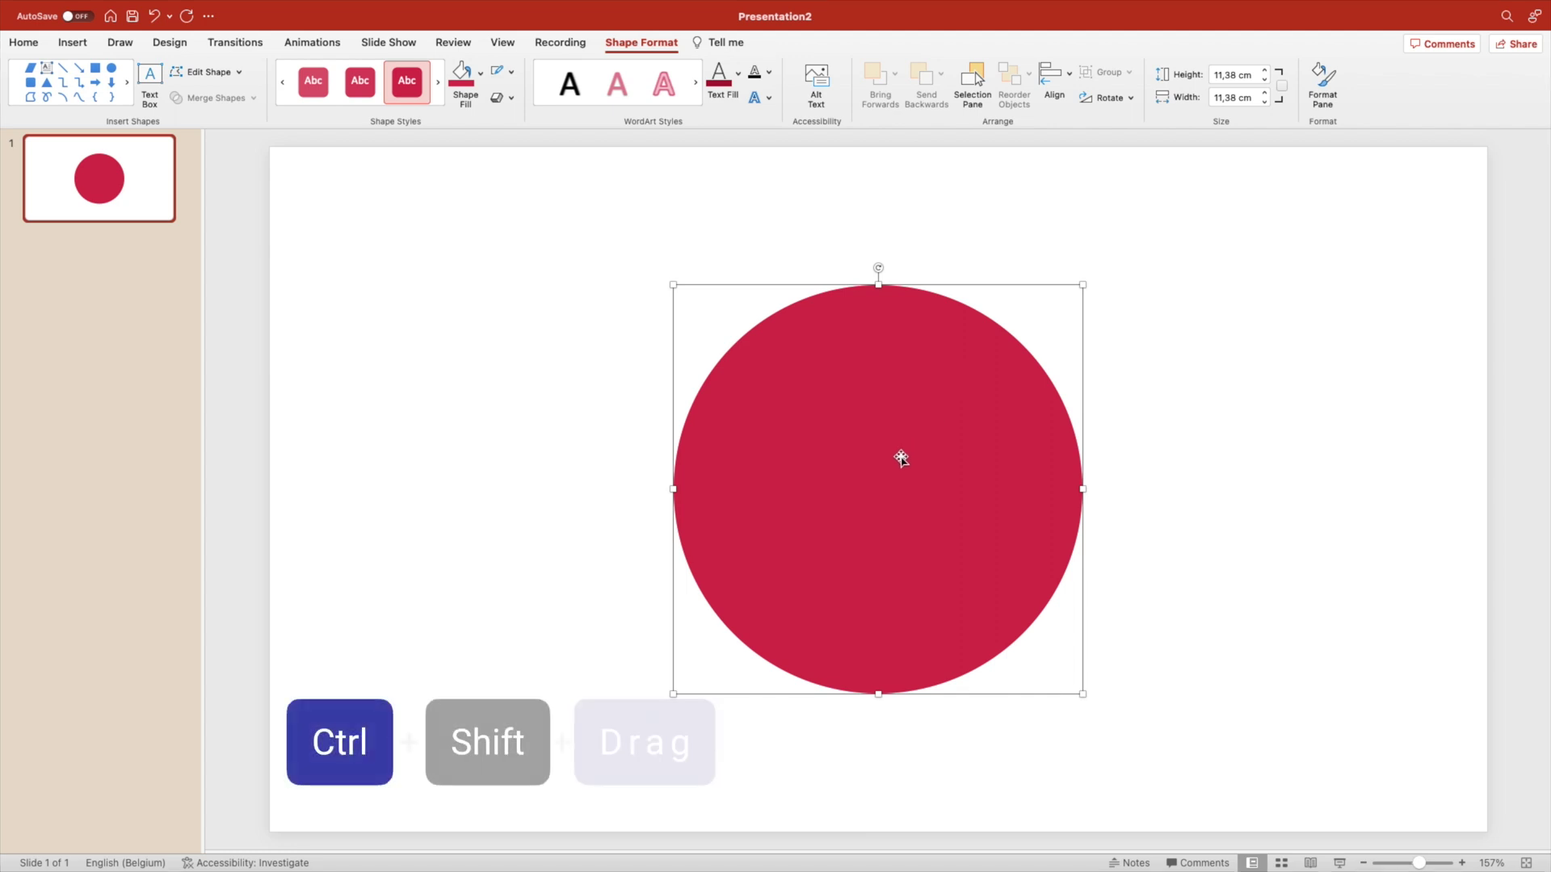
Duplicate the red circle, fill the copy white, shrink it to 8.75 cm and centre it on the original.
drag(900, 453, 1061, 477)
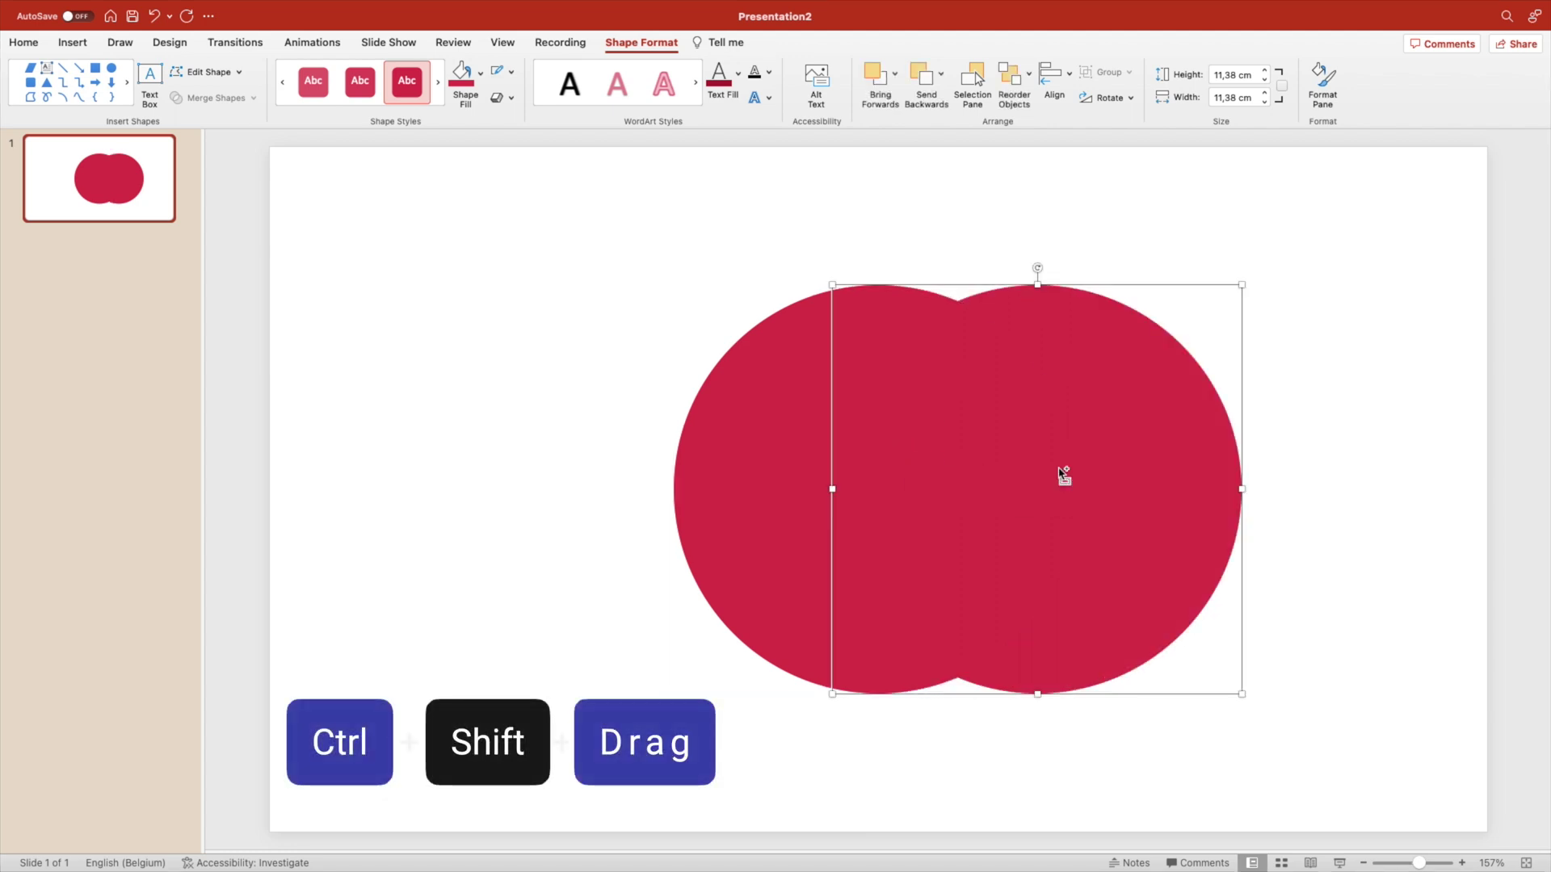
click(469, 77)
click(463, 148)
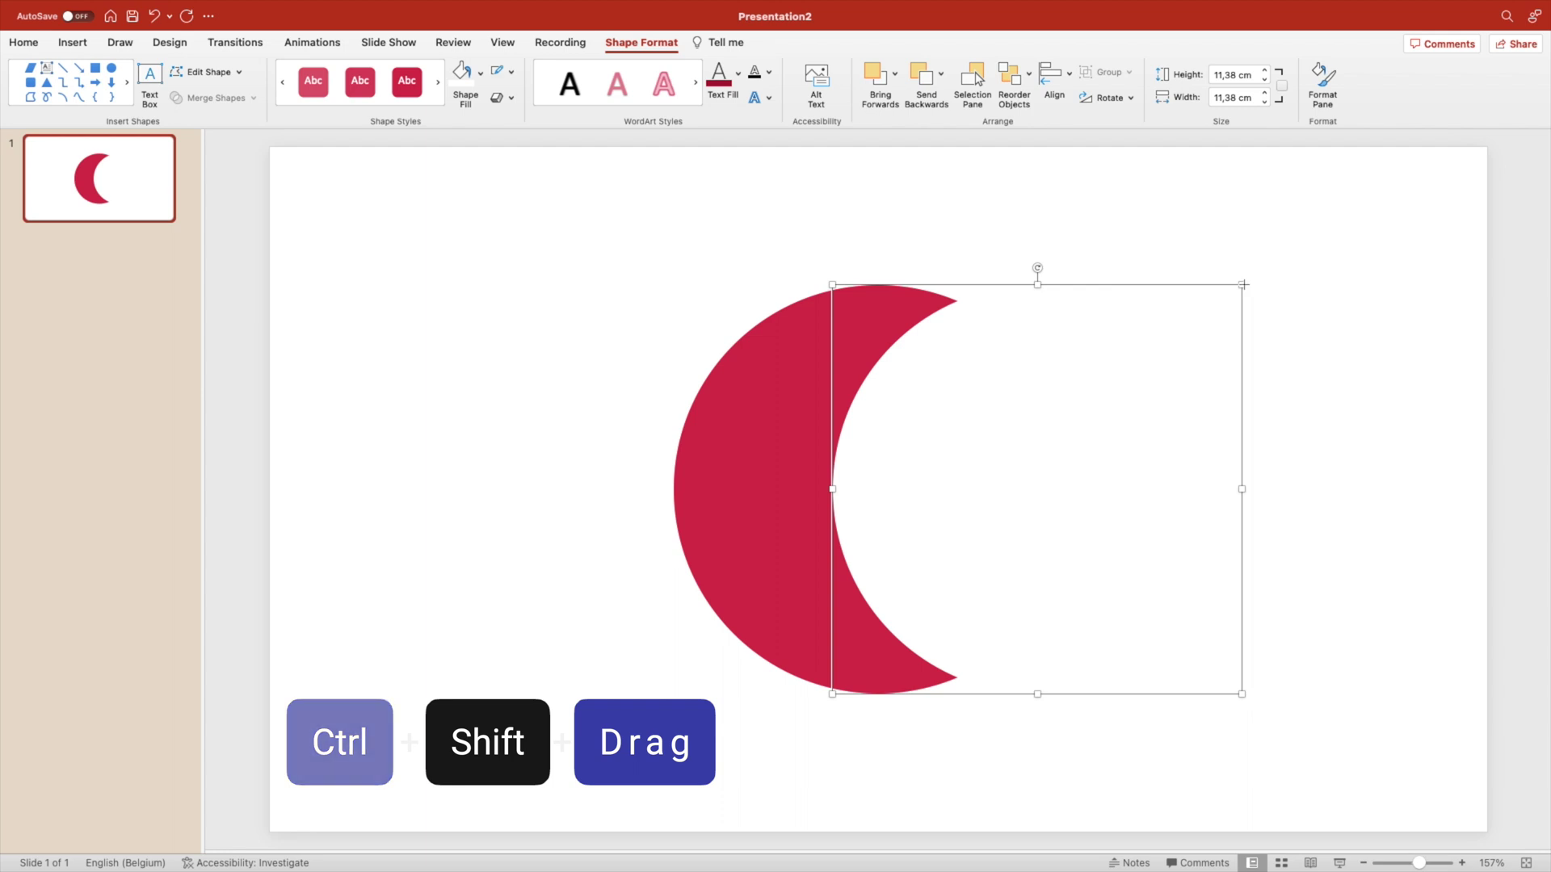
drag(1242, 284, 1217, 307)
drag(1142, 429, 987, 433)
drag(1061, 310, 1035, 337)
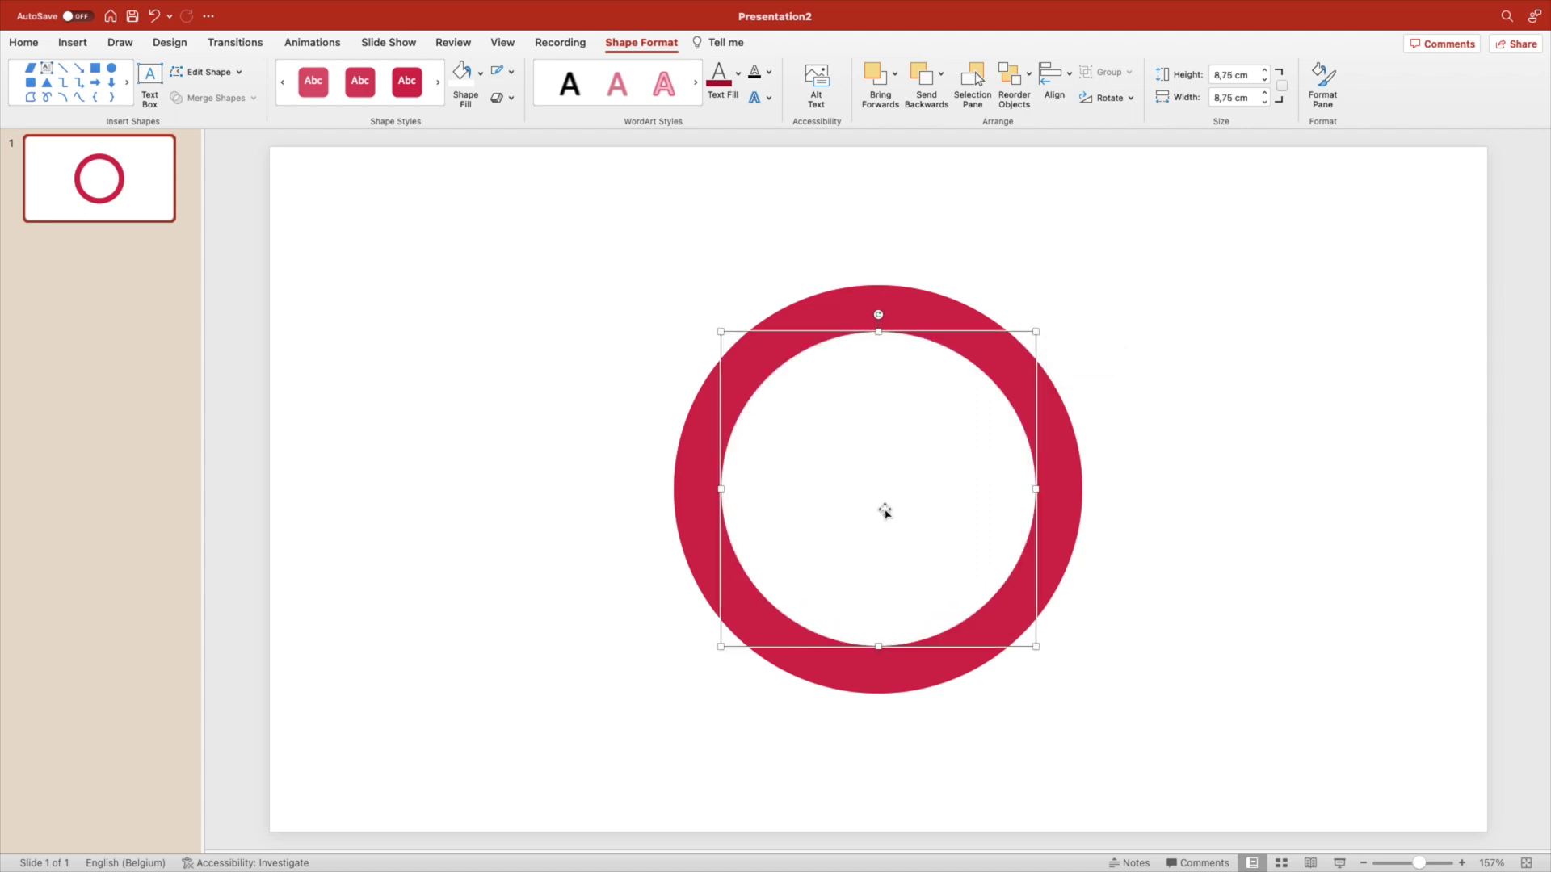
drag(885, 511, 946, 488)
Add a red 6.51 cm inner circle centred inside the white circle.
drag(1035, 332, 995, 372)
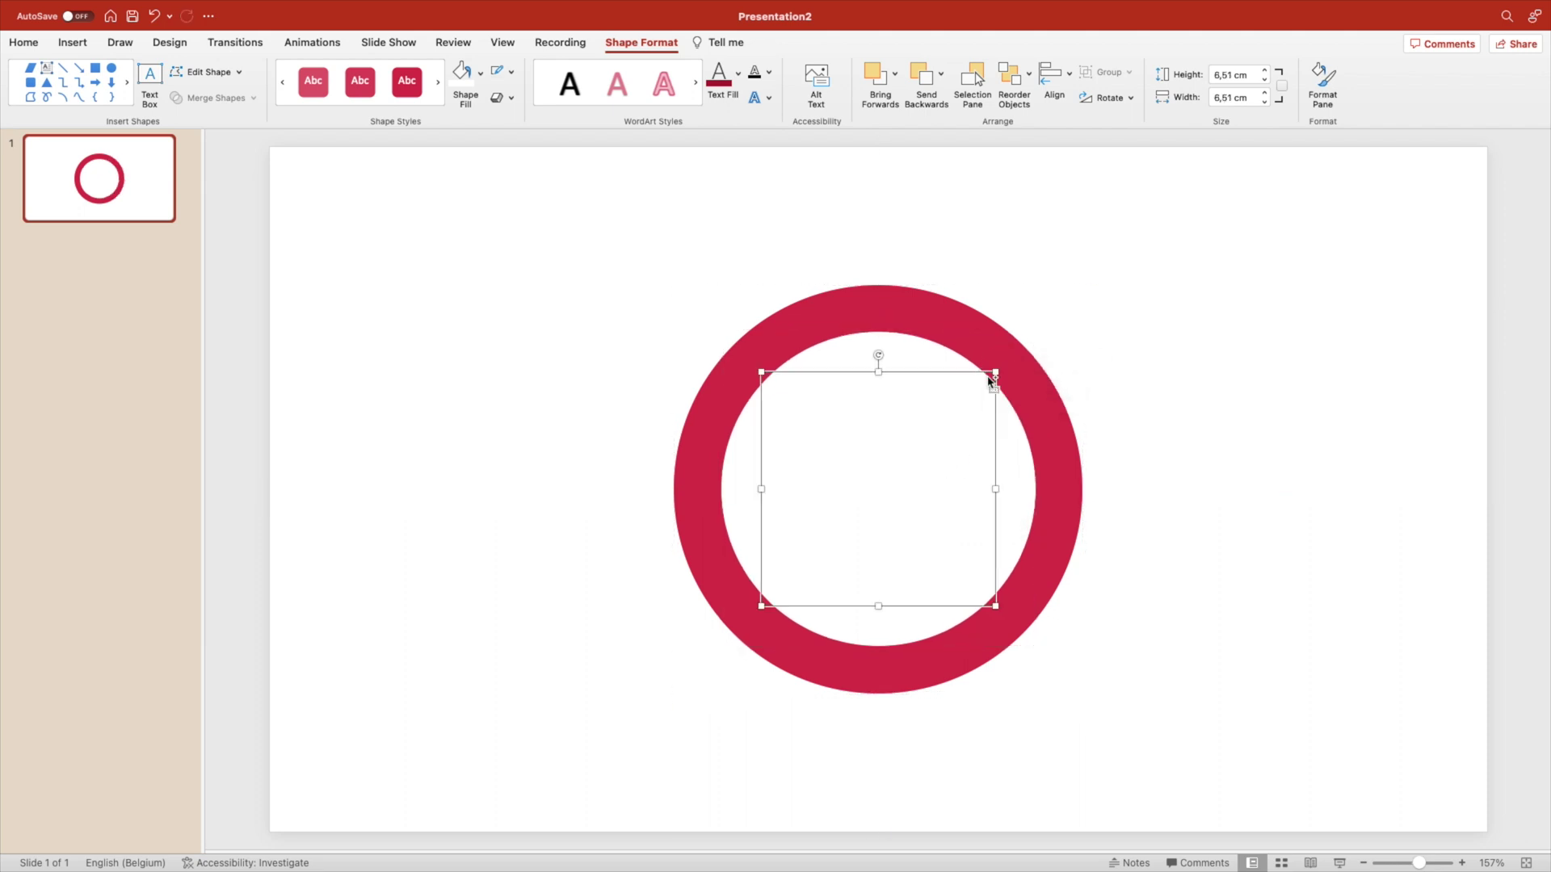
click(479, 77)
click(577, 150)
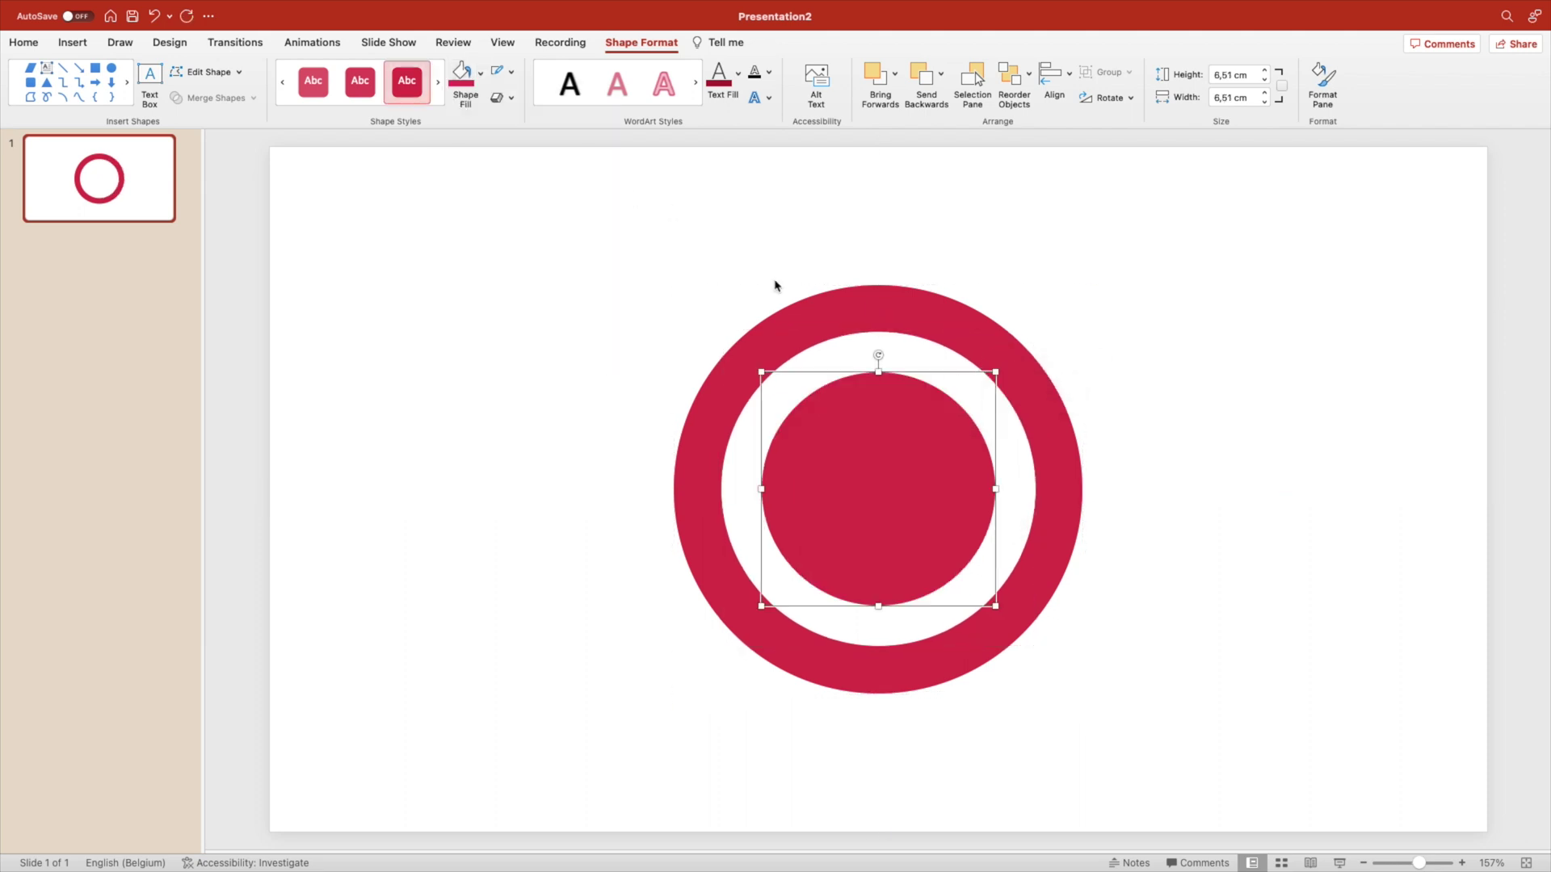
drag(998, 372, 987, 383)
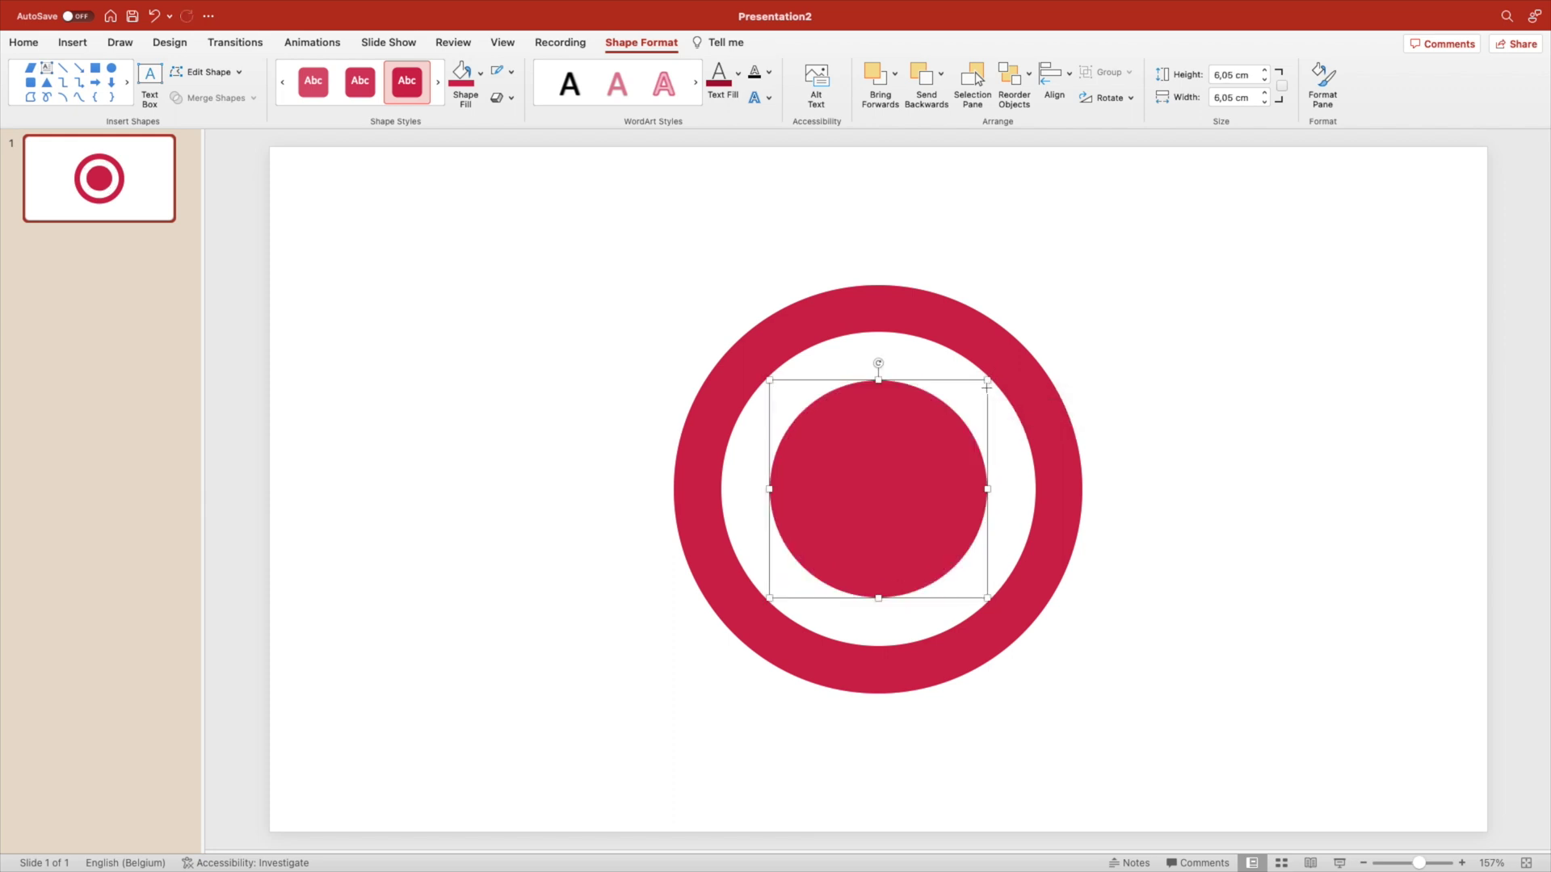
Copy the red circle, shrink the copy to about 3.45 cm and fill it white.
key(ctrl+c)
key(ctrl+v)
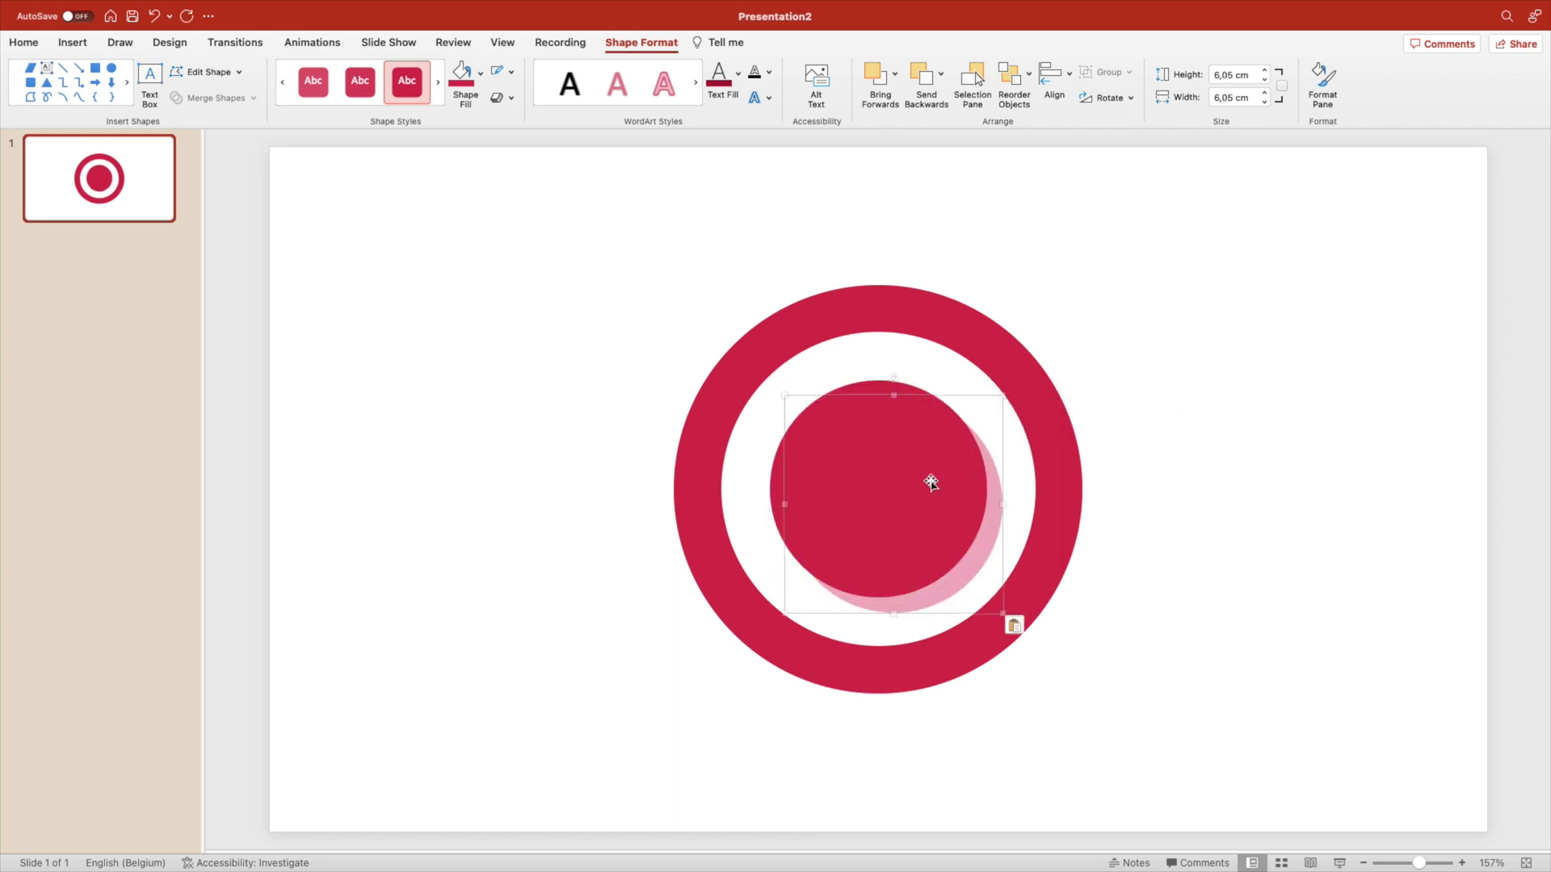
mouse_move(928, 481)
mouse_down()
mouse_move(956, 460)
mouse_move(928, 464)
mouse_up()
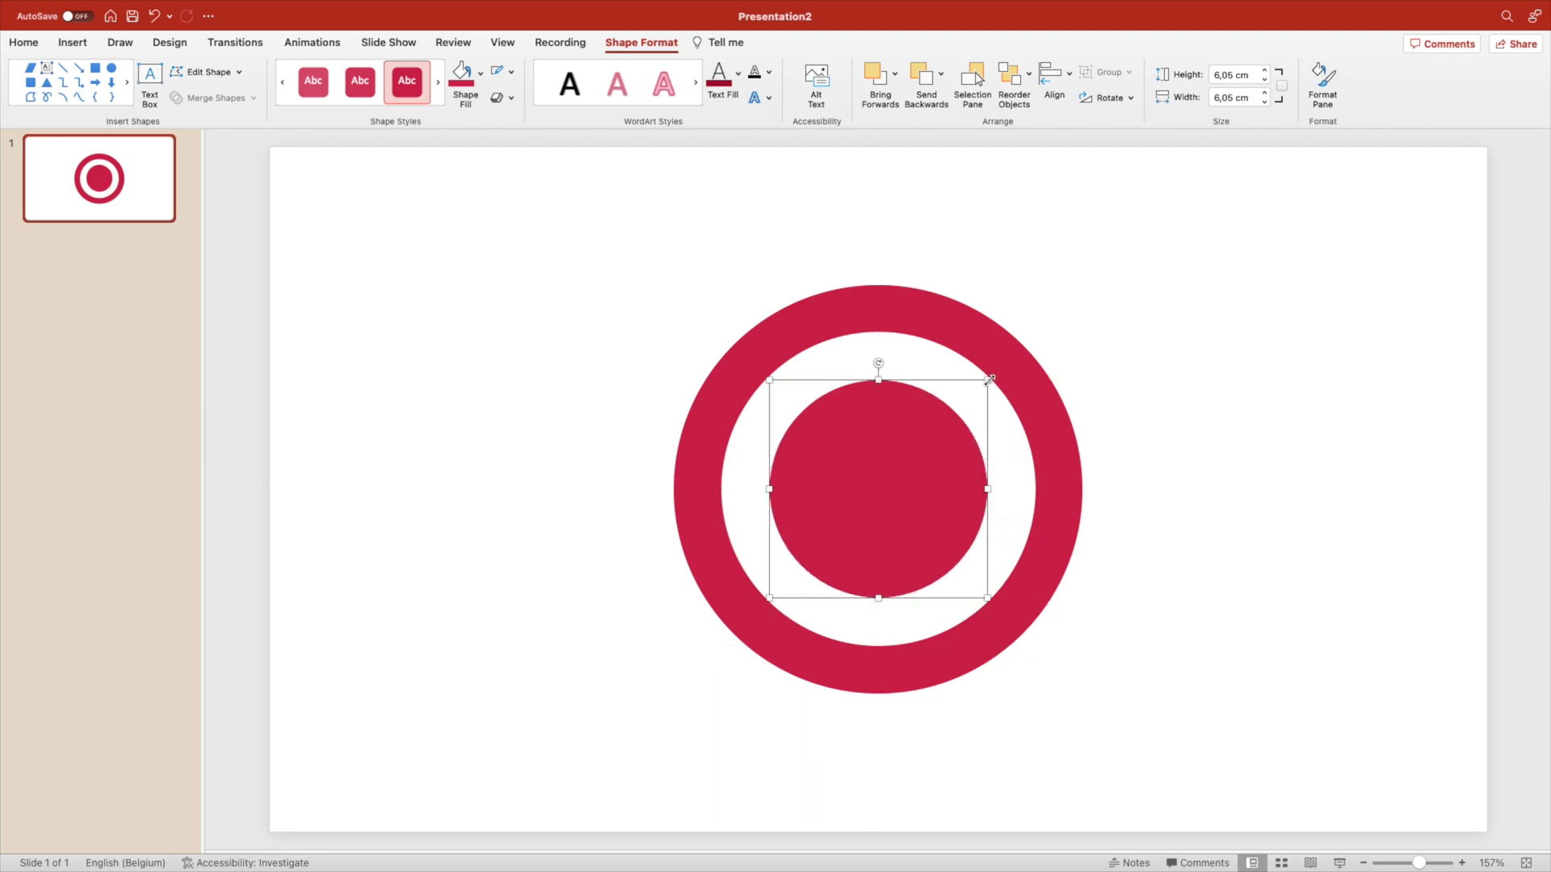
drag(987, 380, 949, 418)
click(482, 75)
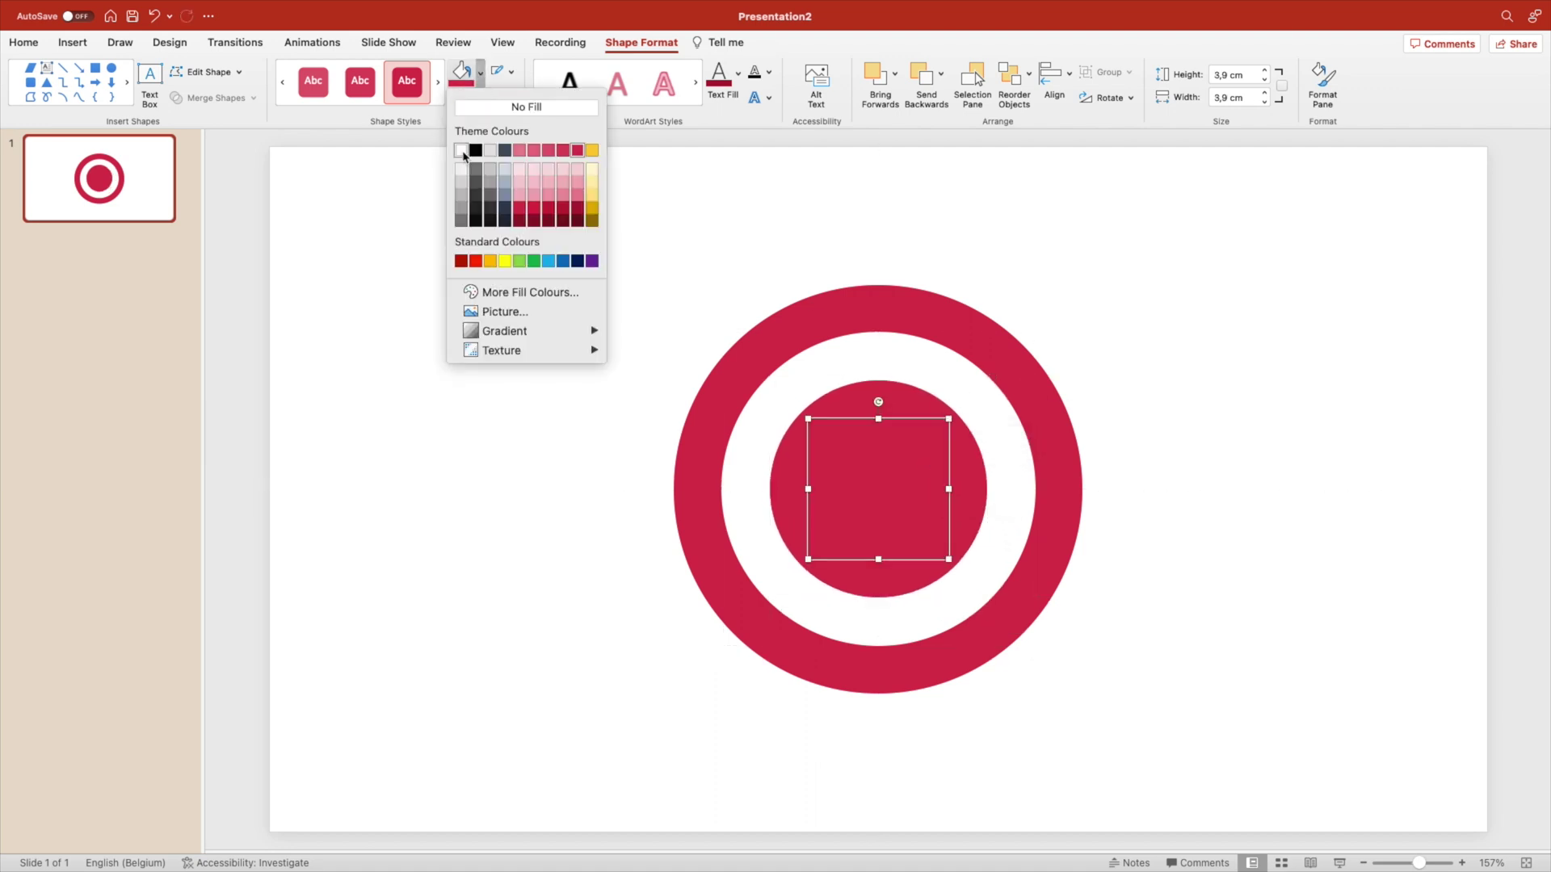
click(464, 150)
drag(950, 418, 939, 429)
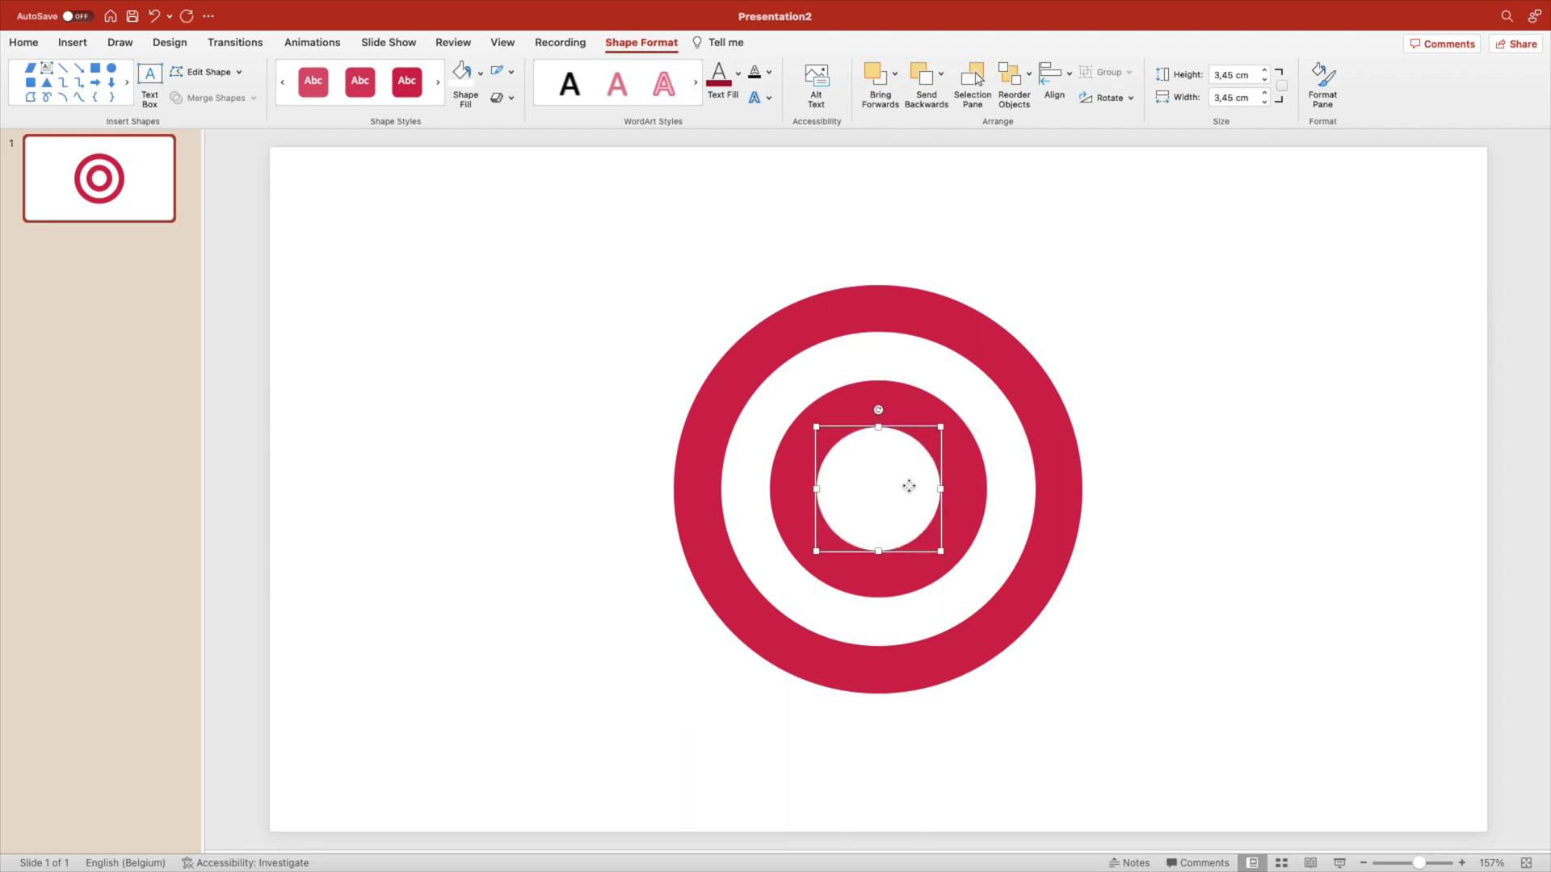
Paste another copy, shrink it to a 1.21 cm centre dot and fill it crimson.
key(ctrl+v)
drag(957, 443, 879, 490)
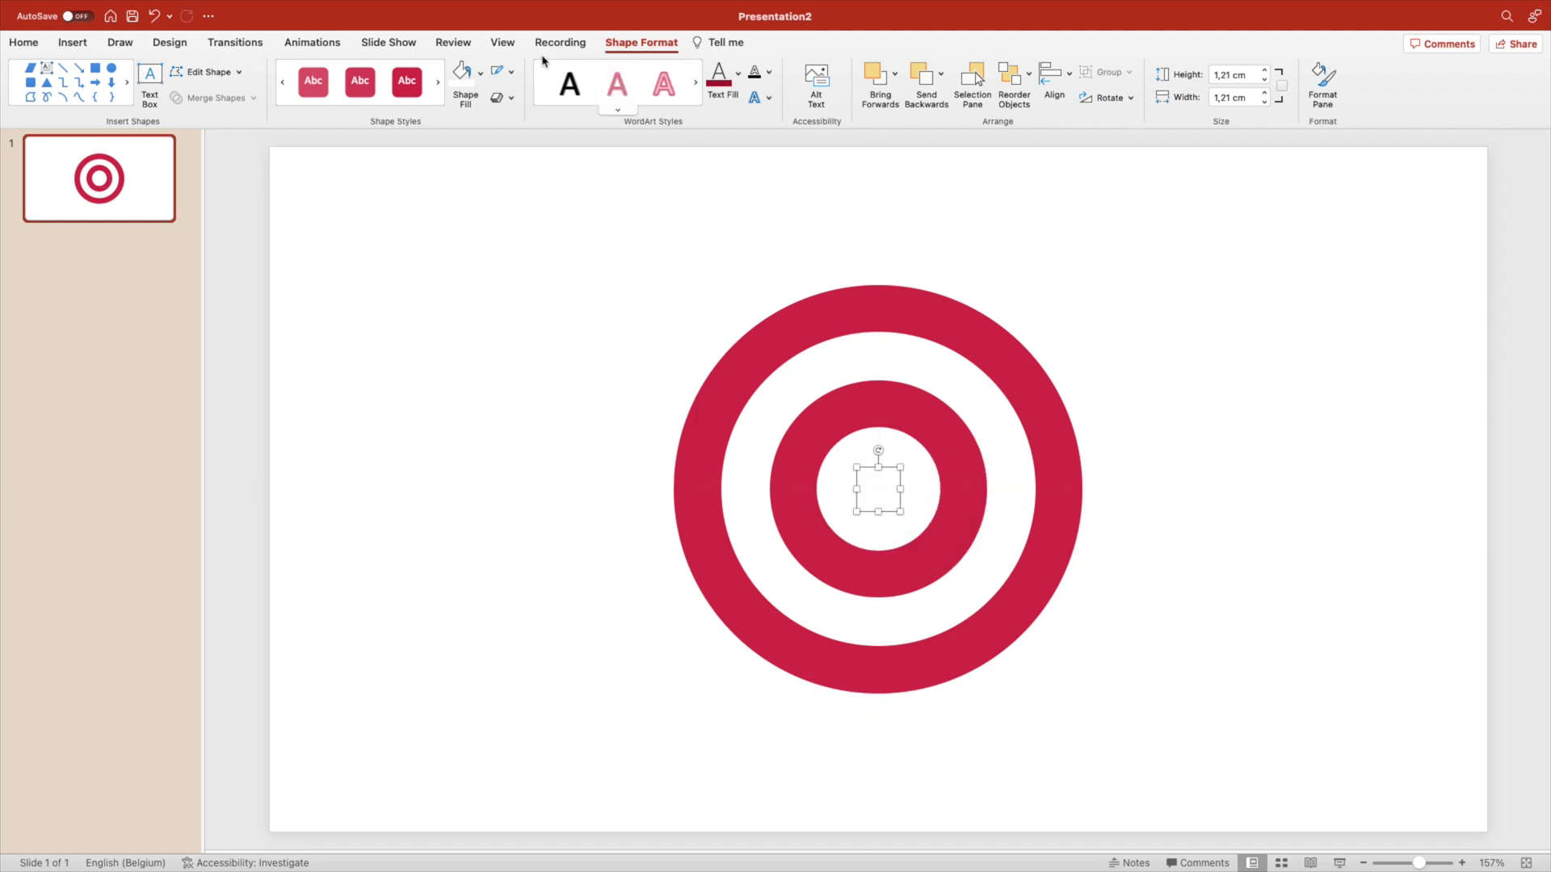
click(479, 73)
click(578, 150)
click(1003, 239)
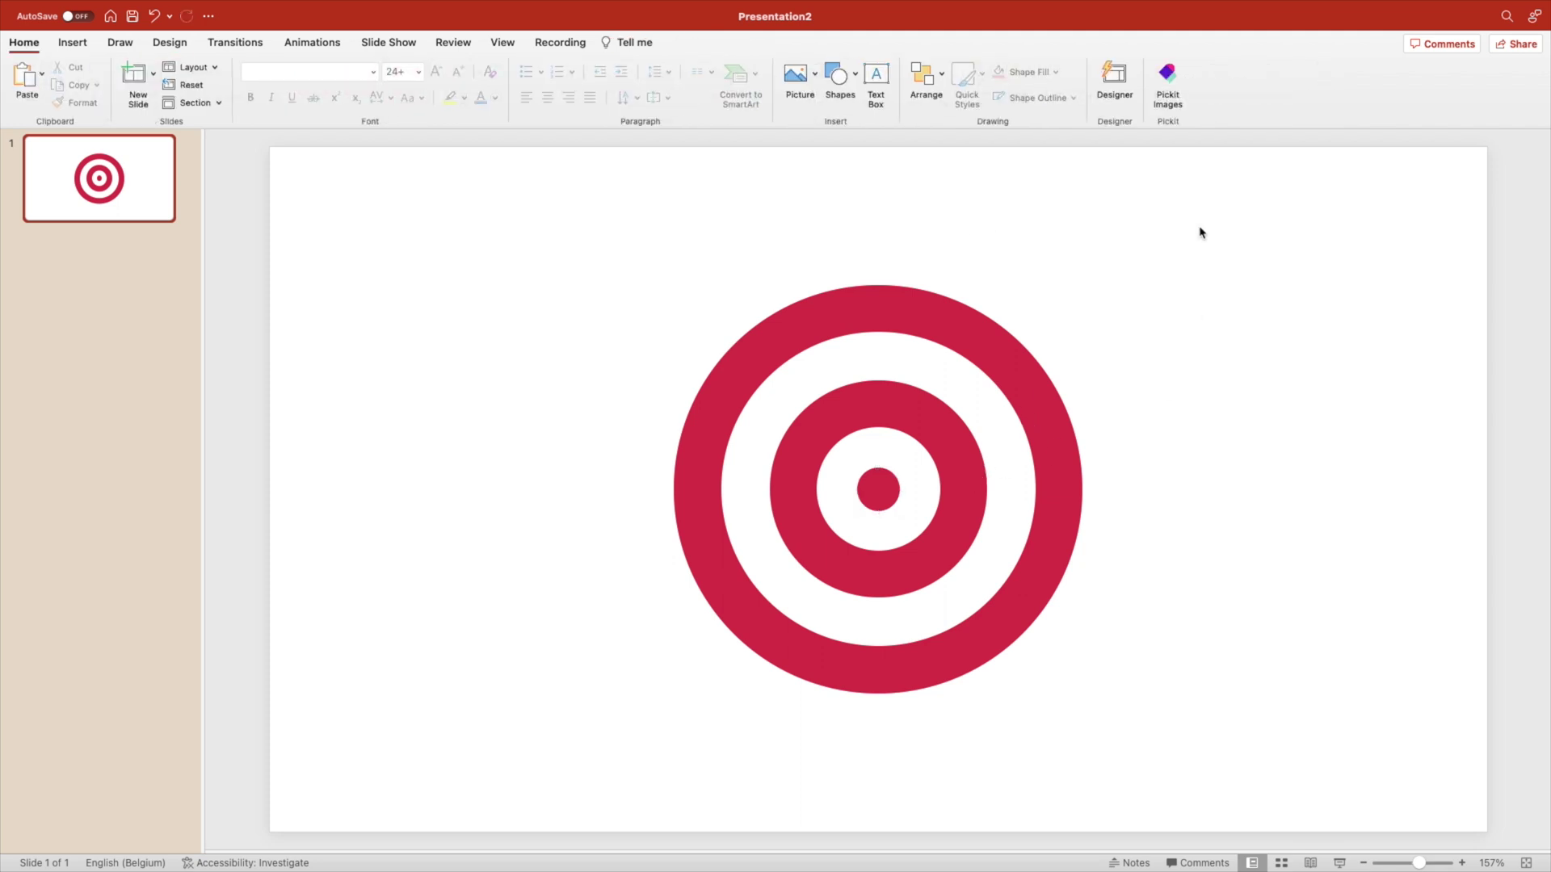
Give all five circles an outer shadow: distance 4 pt, transparency 55%, blur 6 pt.
drag(1200, 233, 543, 786)
right_click(951, 320)
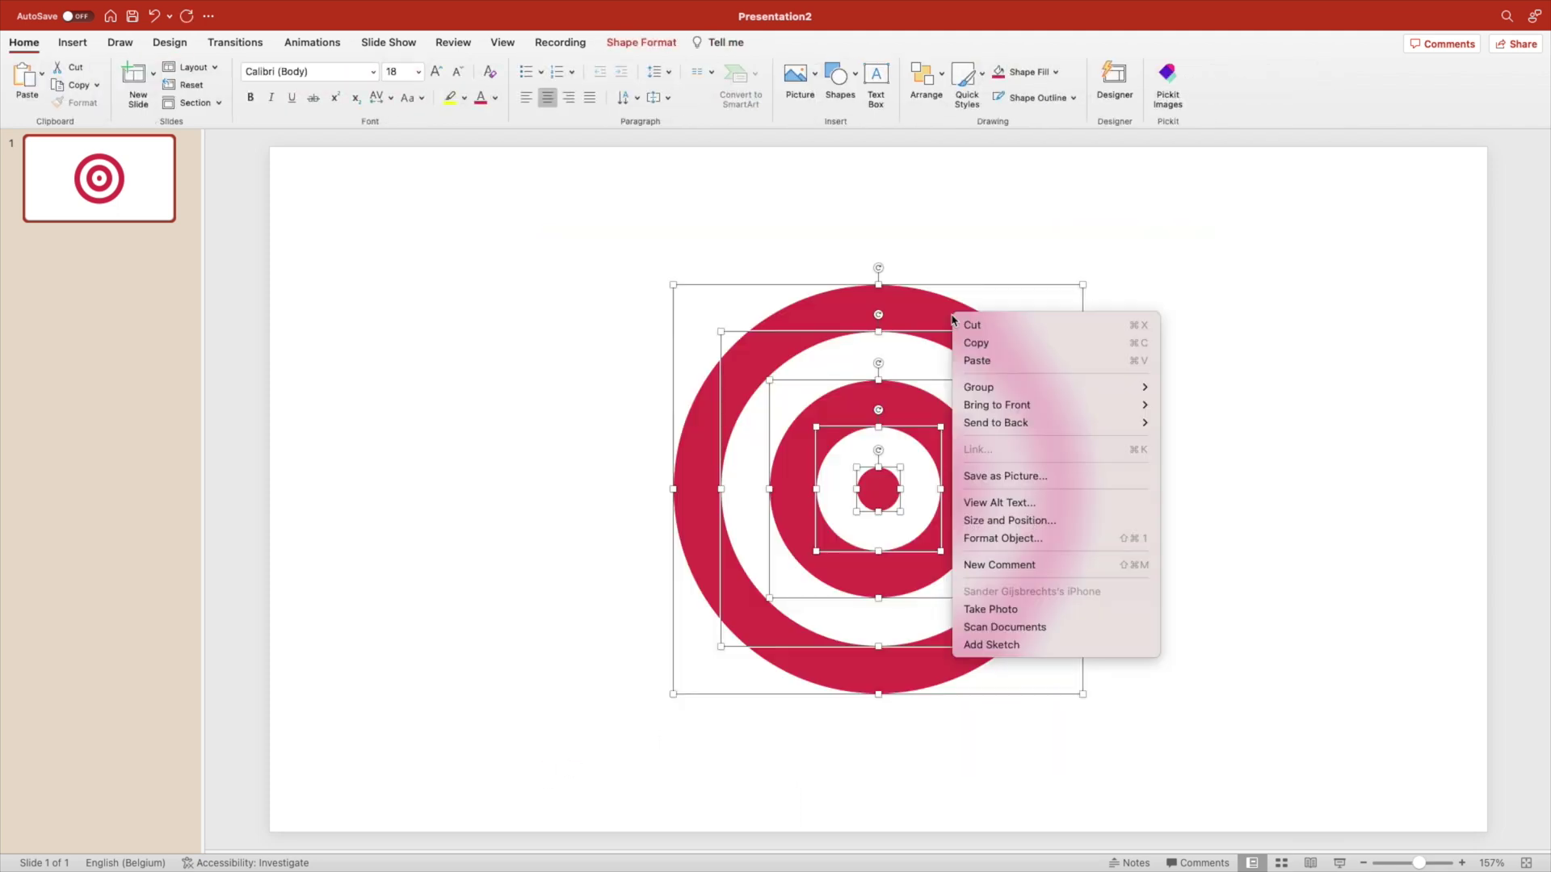
click(1002, 538)
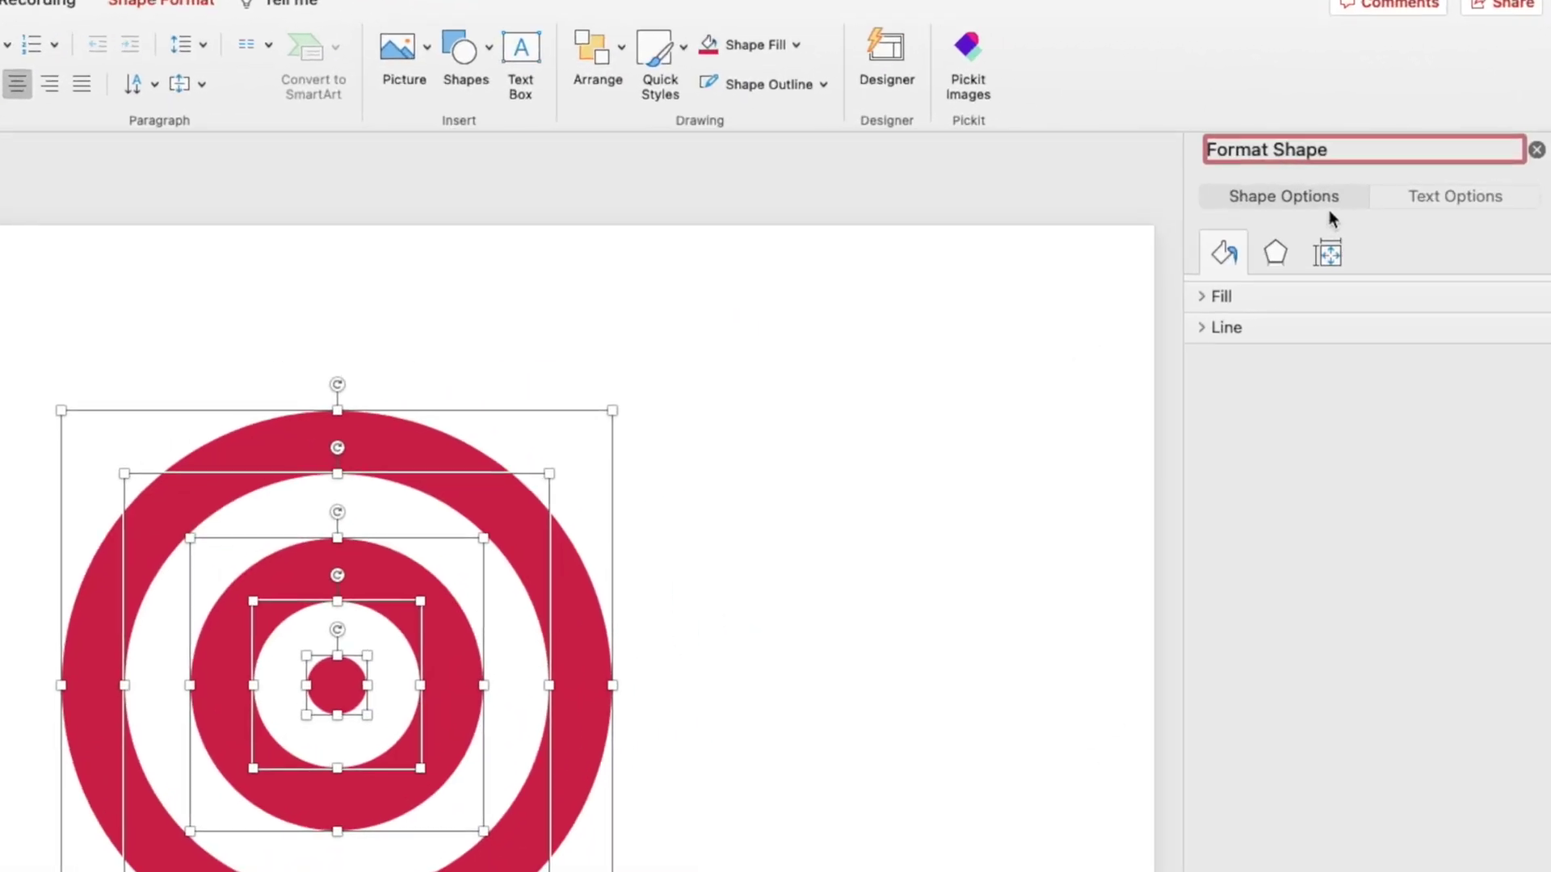
click(1275, 253)
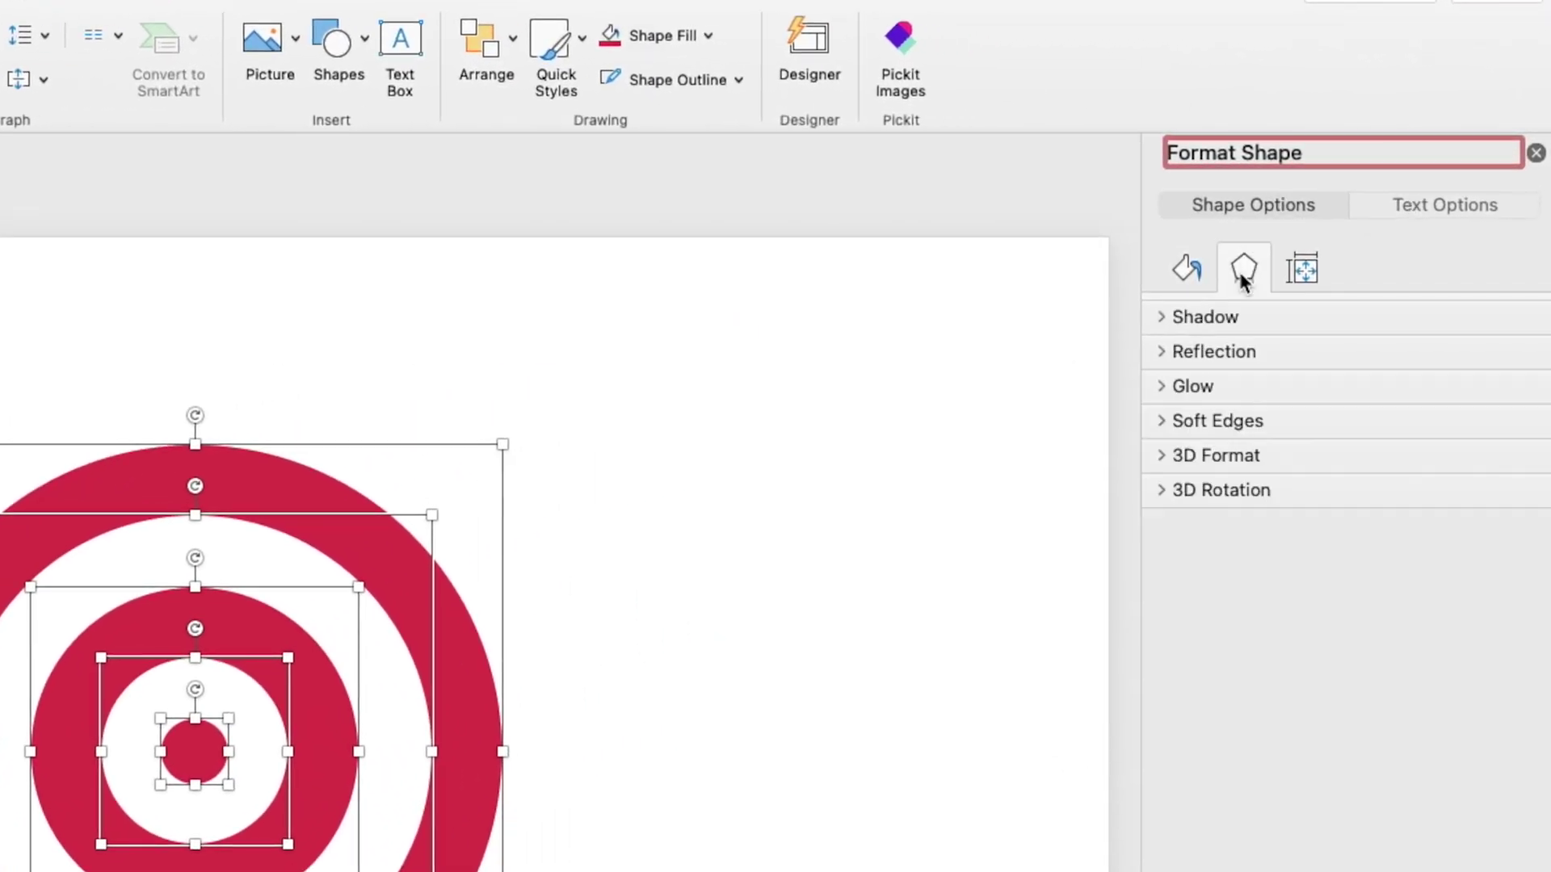
click(1163, 317)
click(1504, 365)
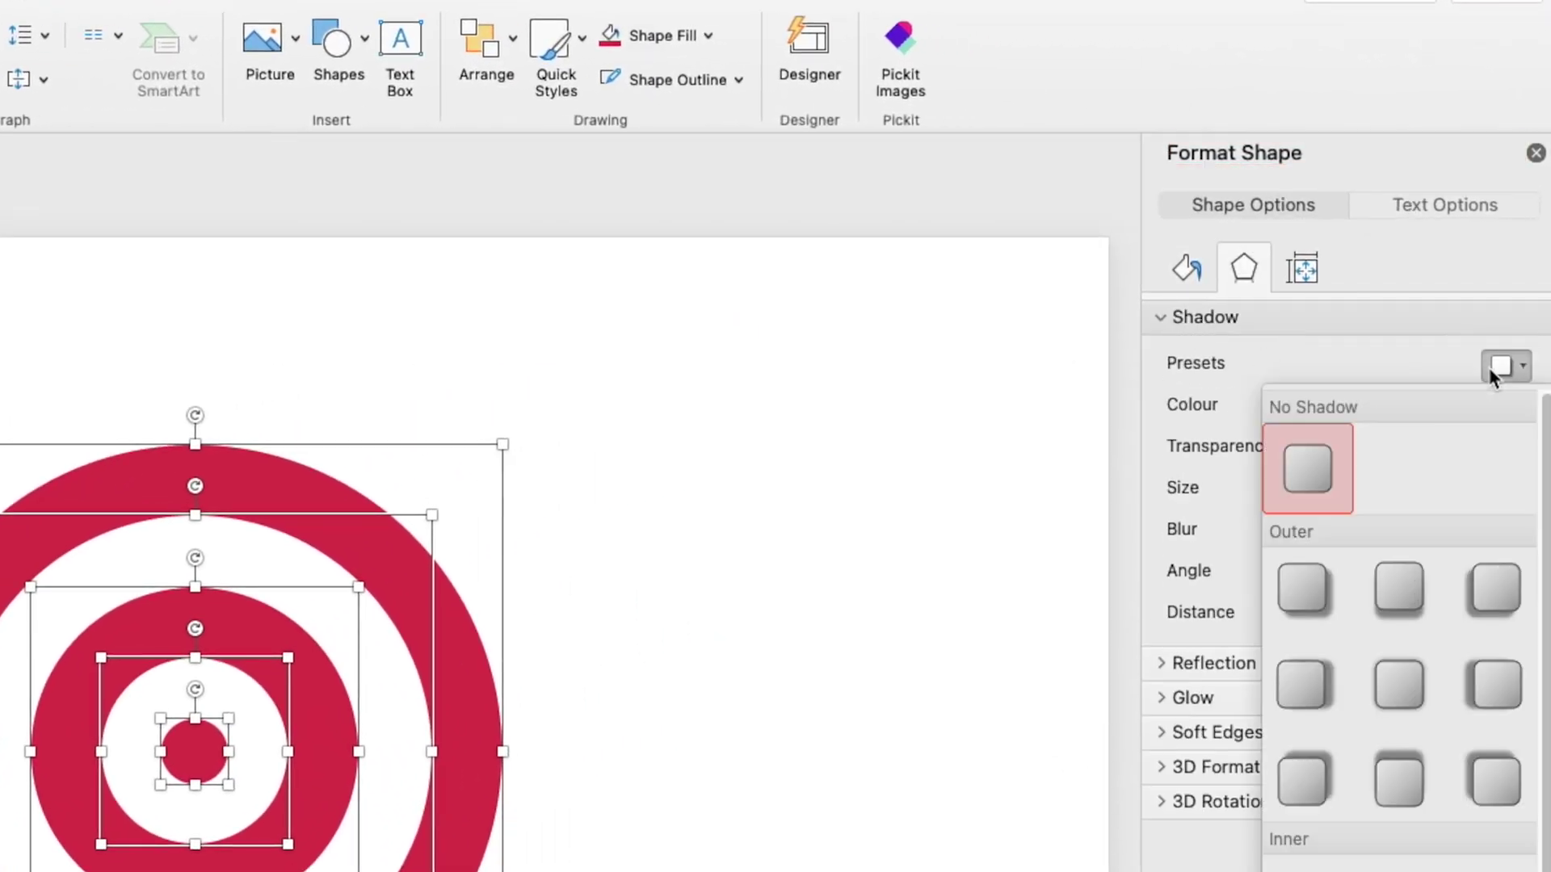
click(1318, 577)
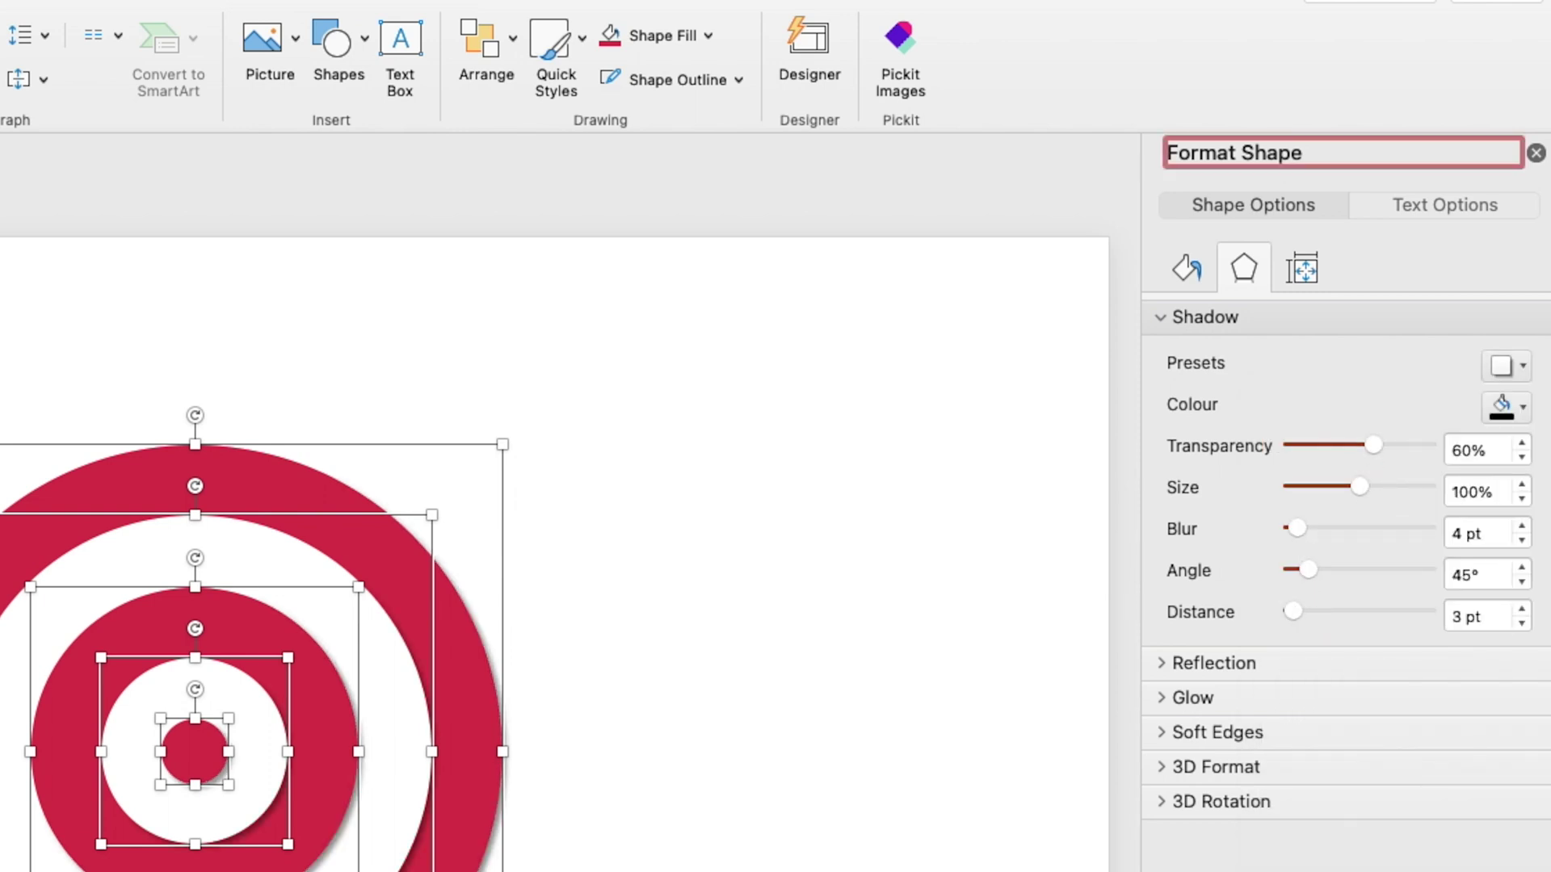
click(1523, 611)
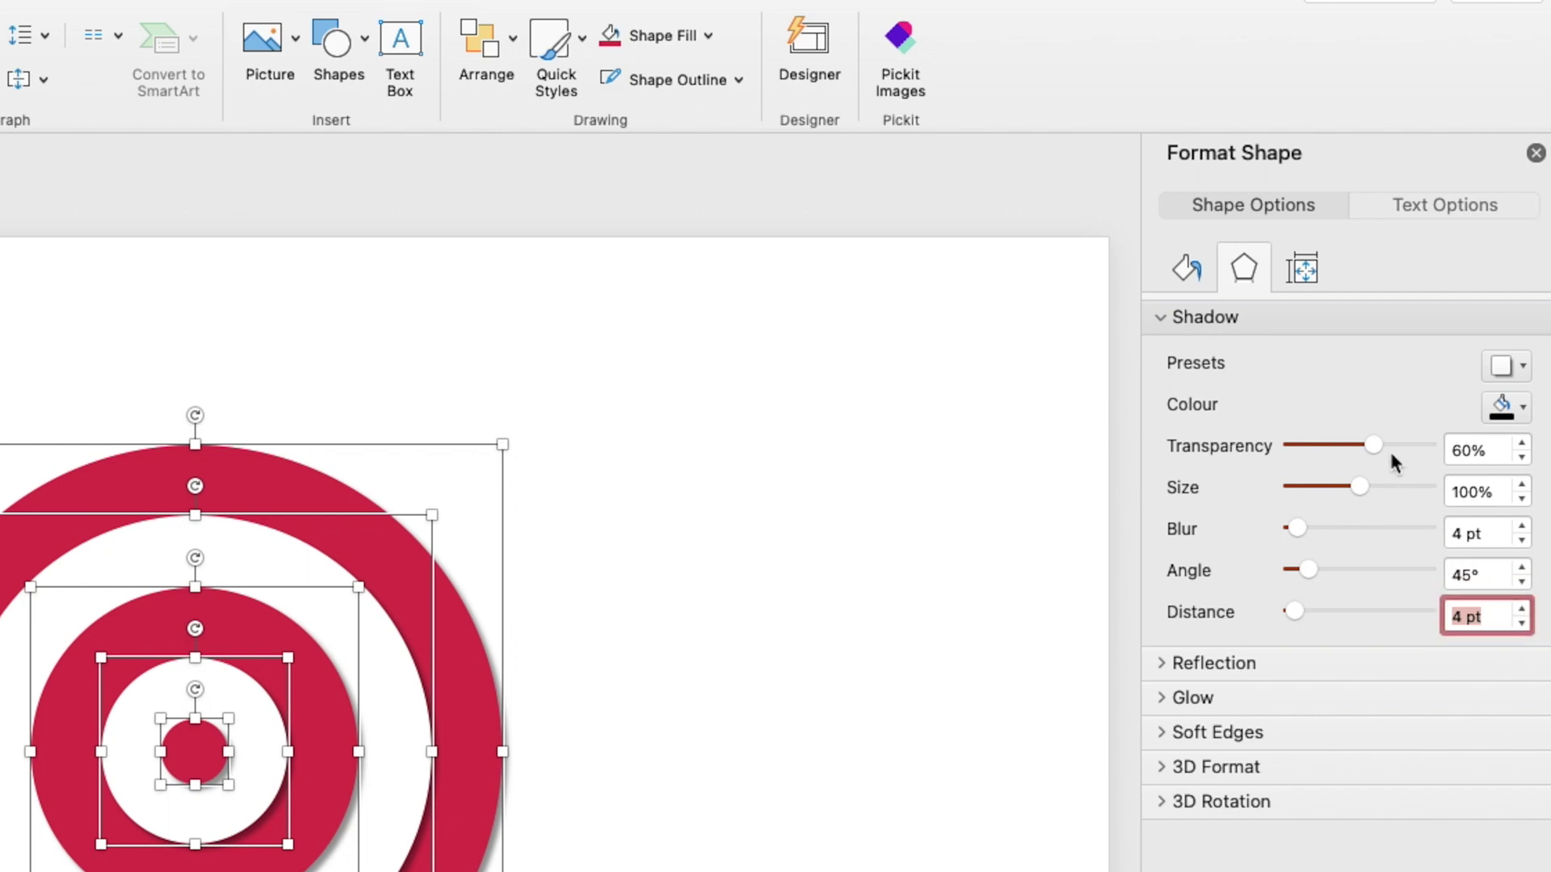
drag(1382, 450, 1370, 450)
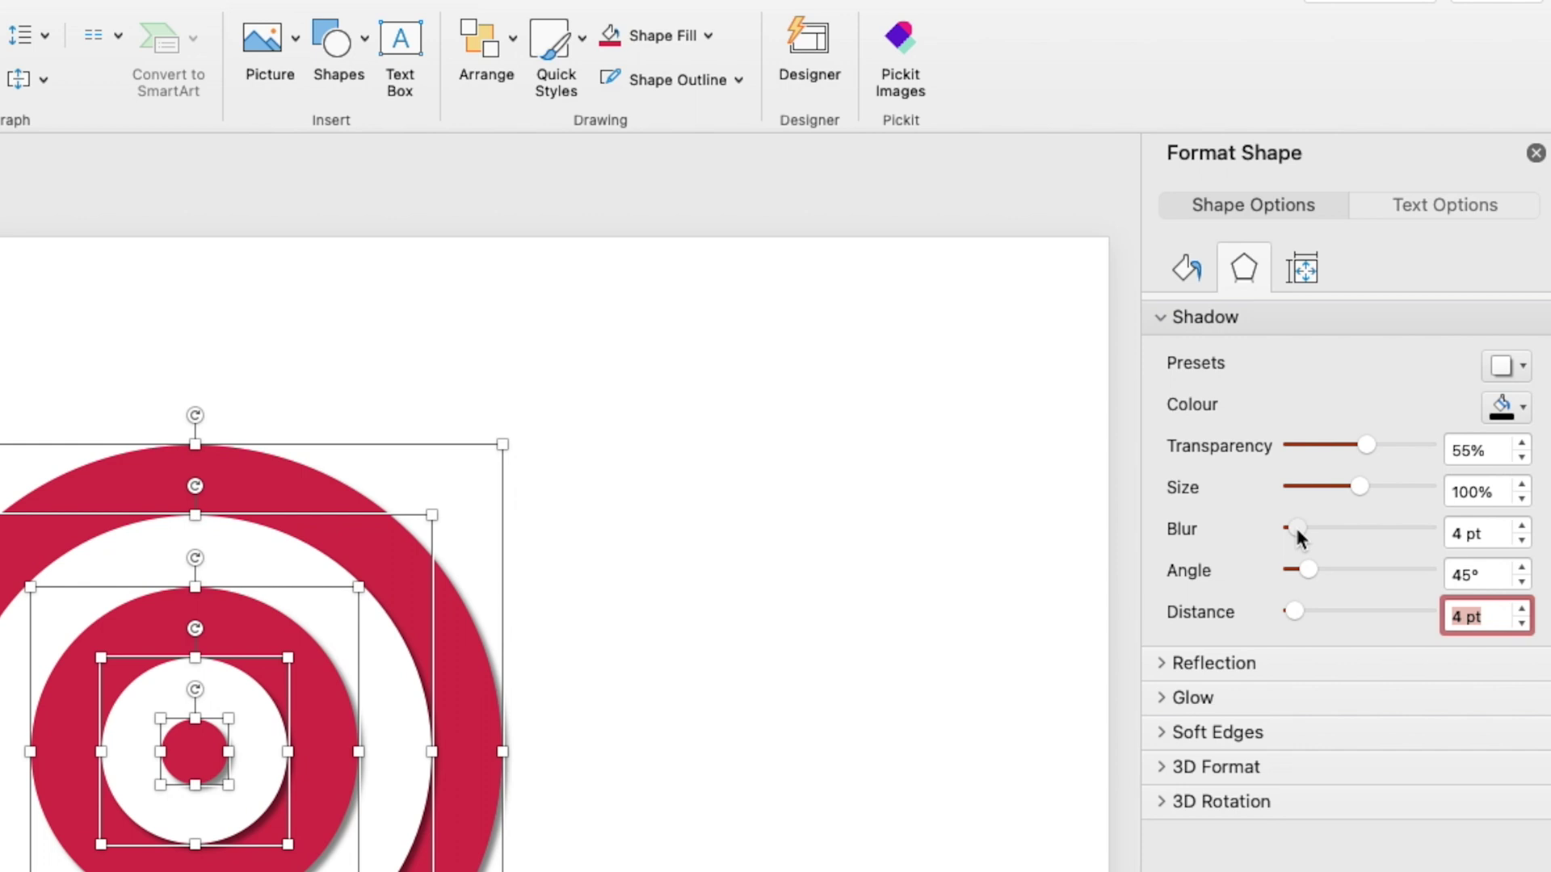
drag(1298, 537, 1303, 538)
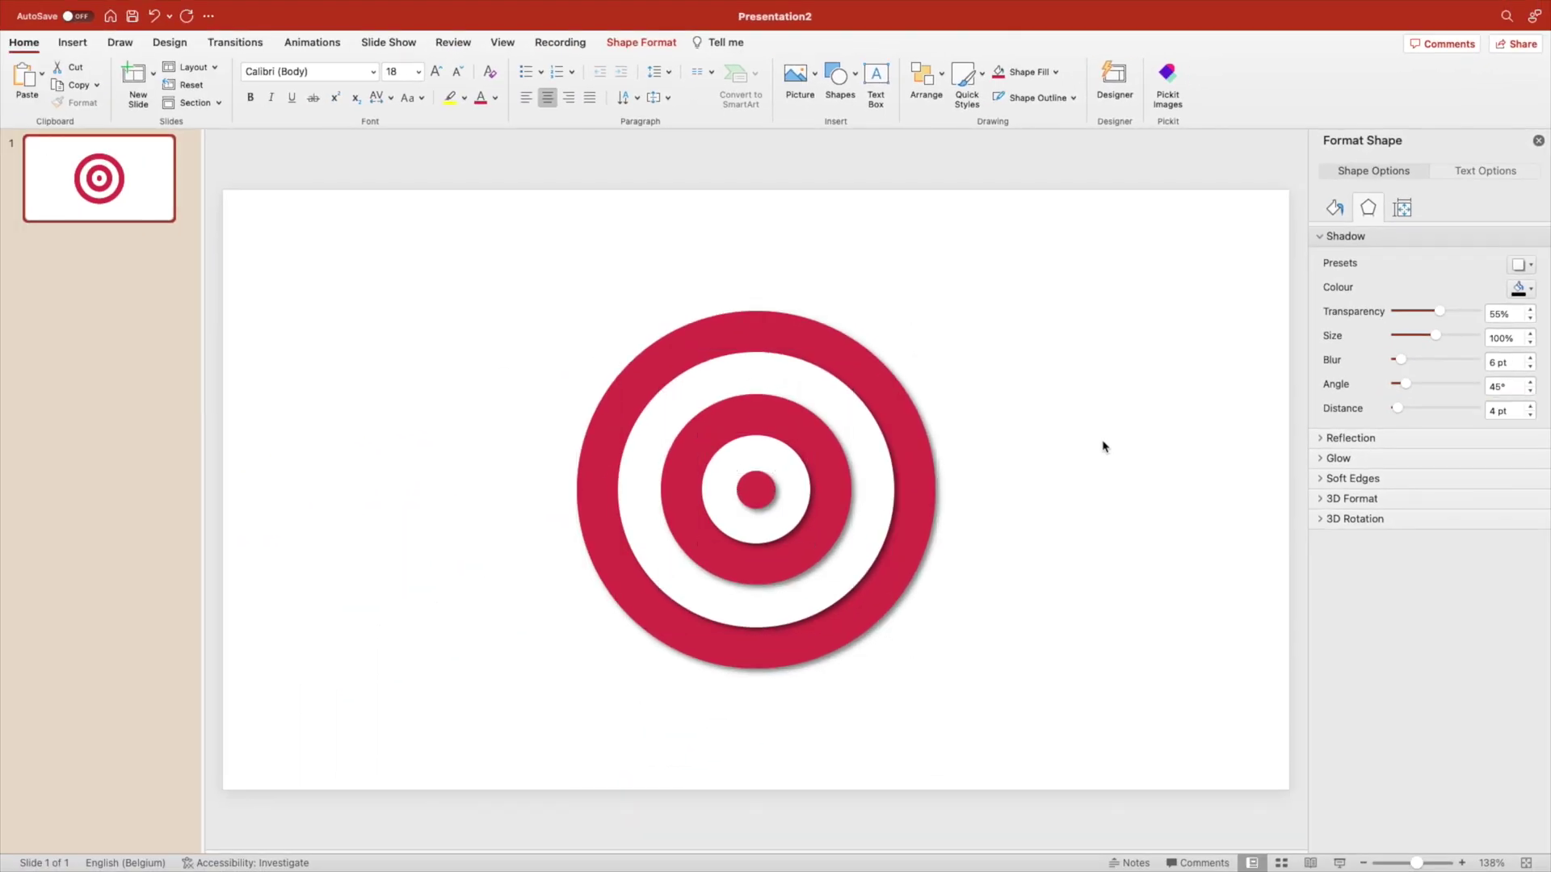
click(1103, 447)
Group the five target circles into a single object.
drag(1074, 687, 363, 227)
right_click(849, 399)
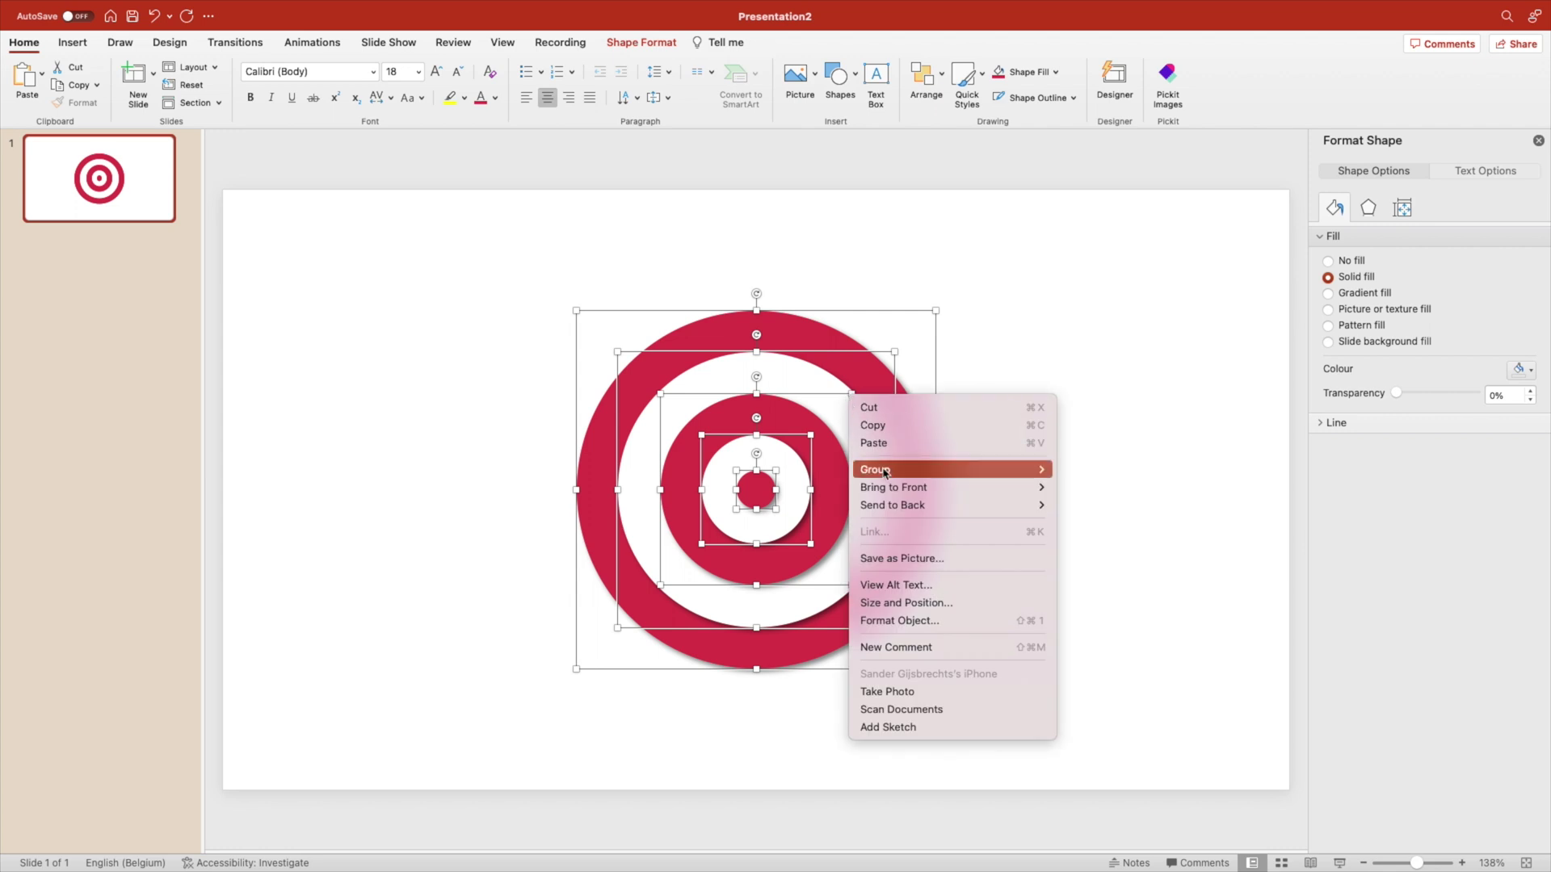
mouse_move(1010, 470)
click(1078, 470)
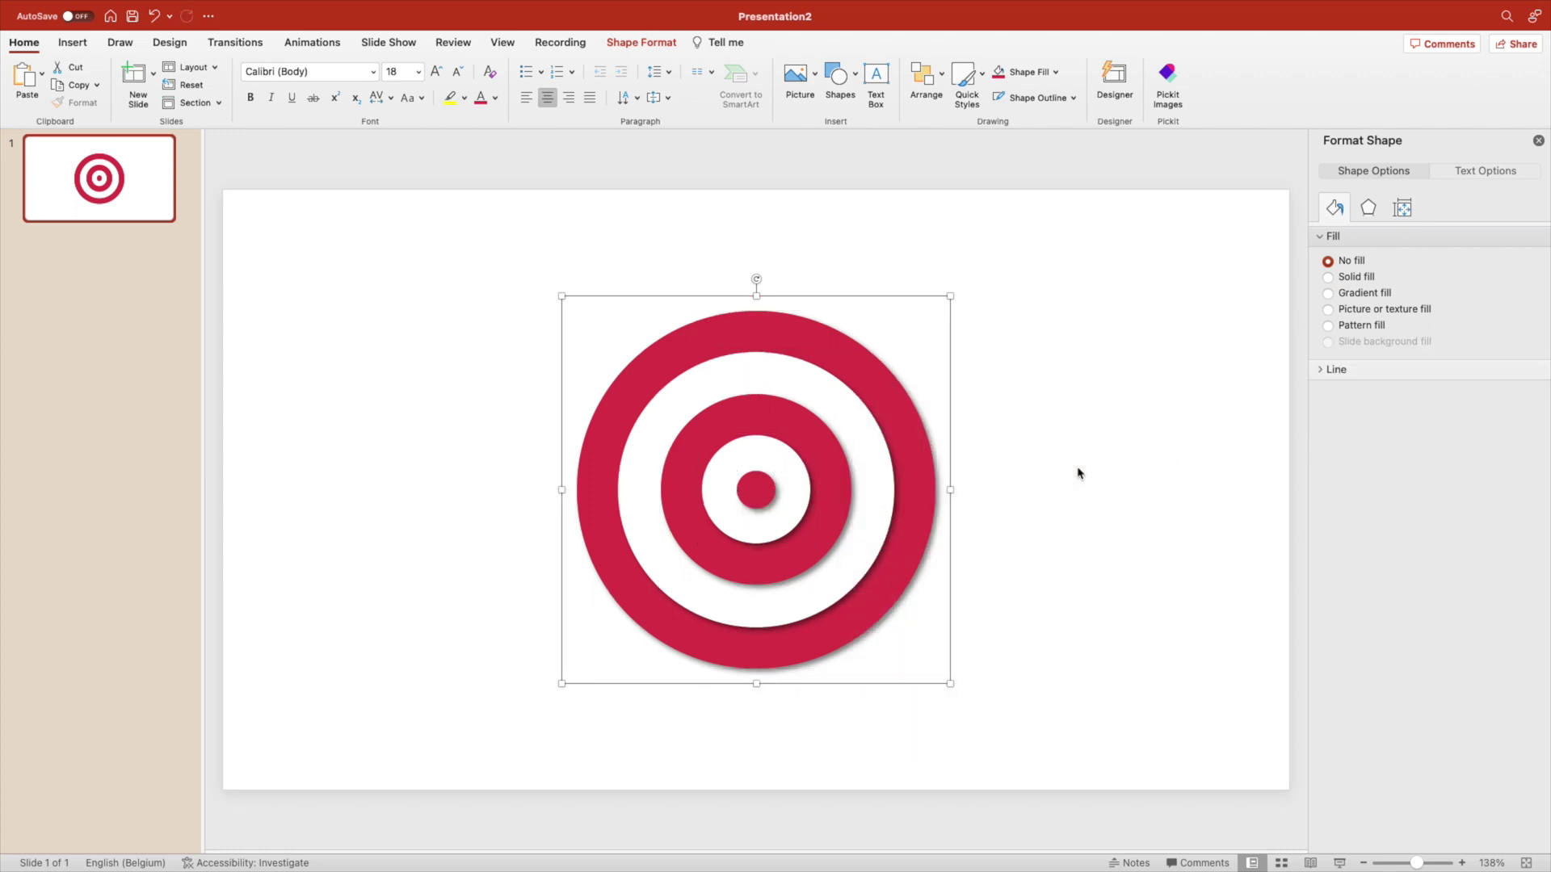
click(1079, 473)
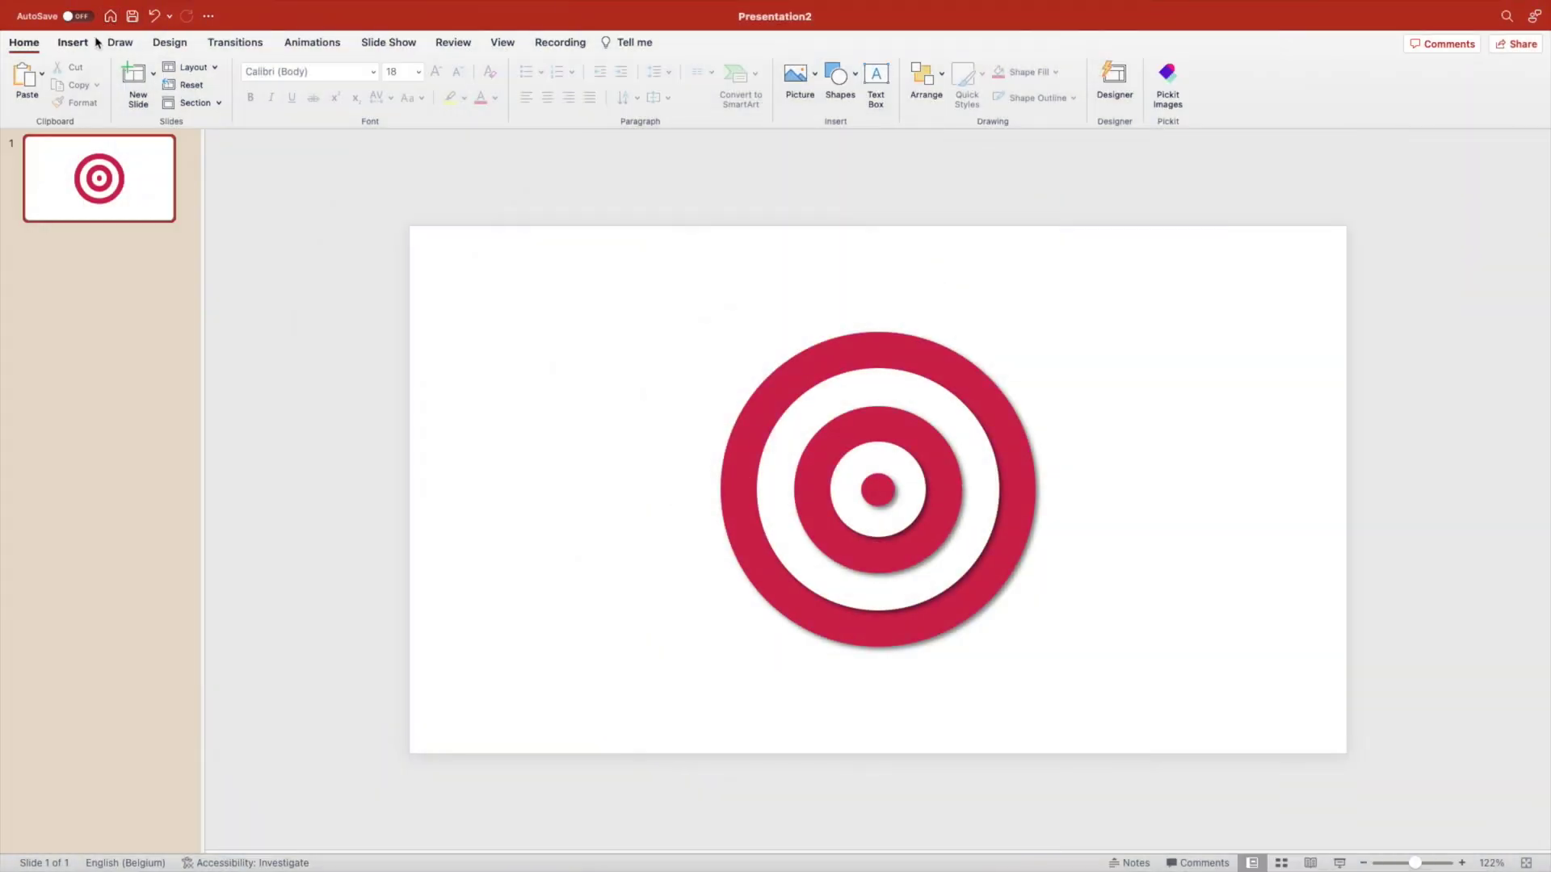
click(81, 47)
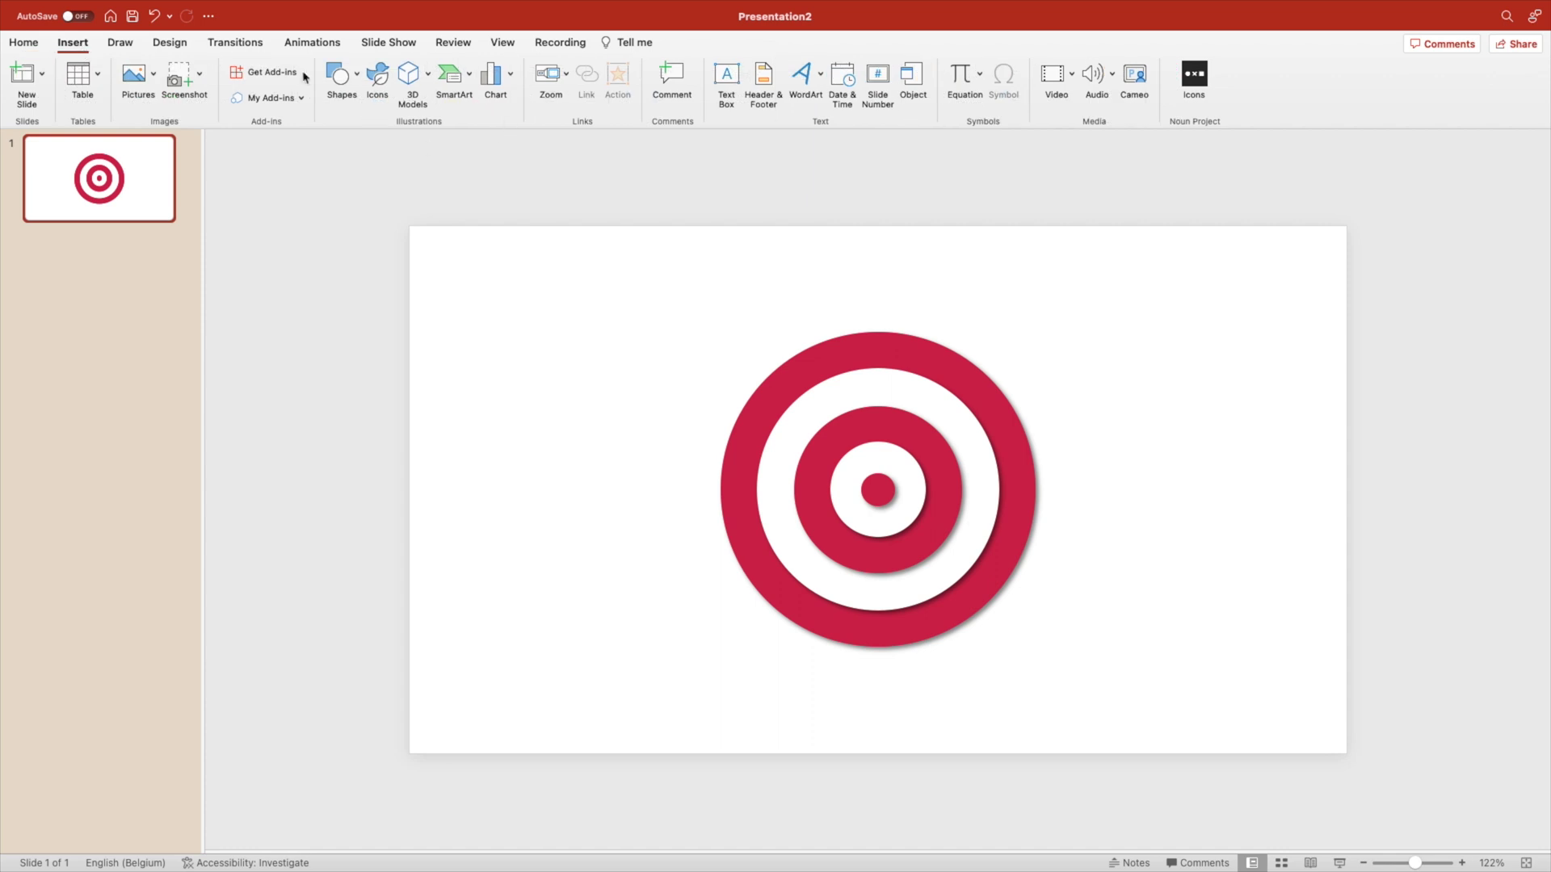
Insert the plant sprout icon from a 'leaves' search and place it in the bottom-left corner, partly off-slide.
click(347, 81)
click(378, 76)
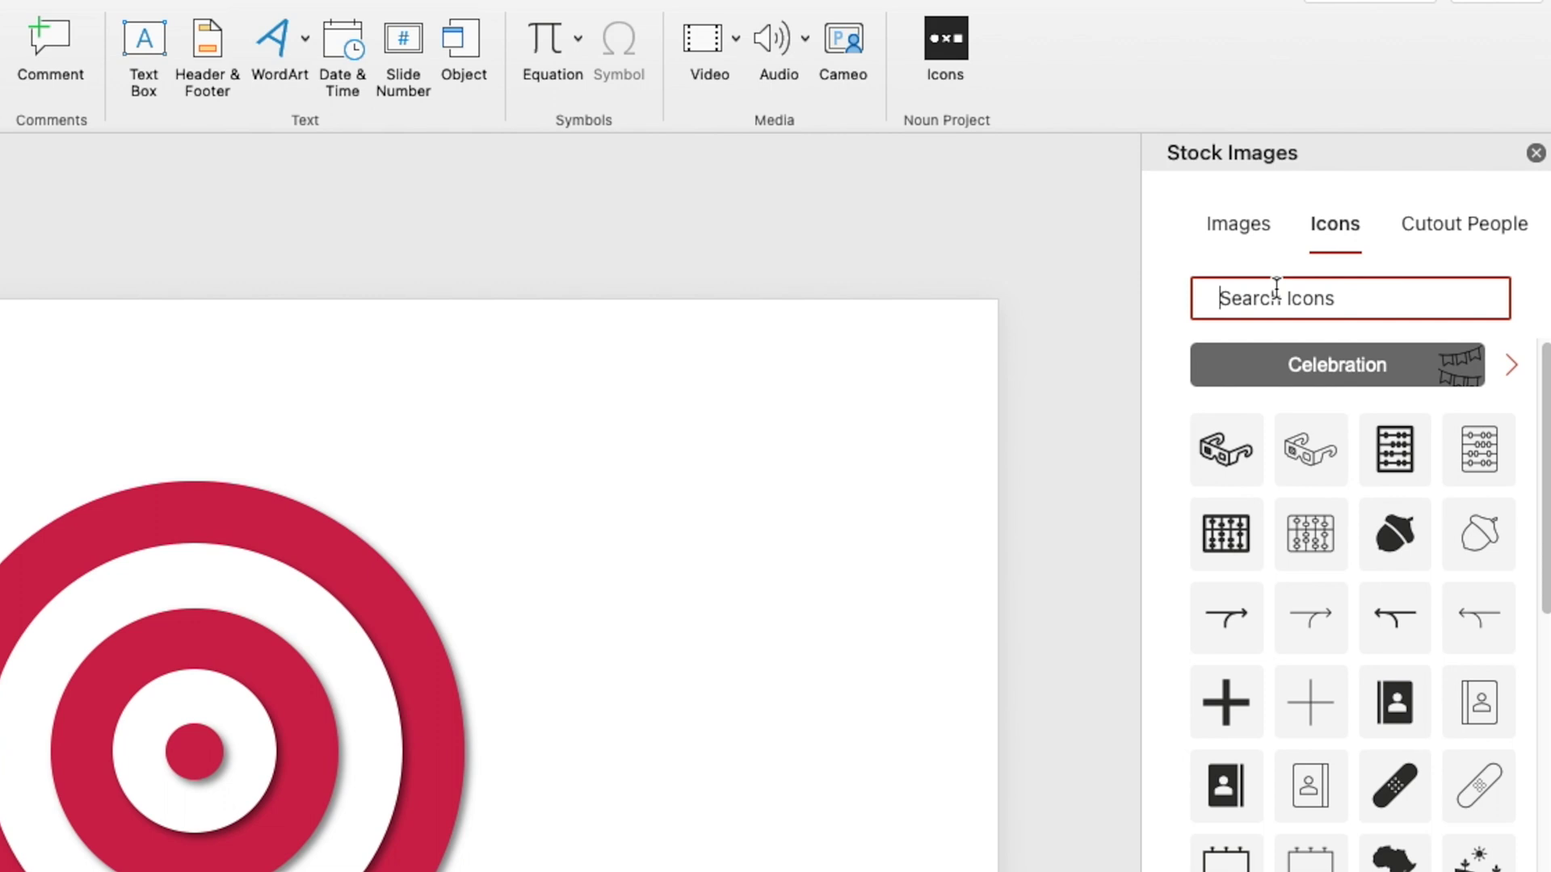
text(leaves)
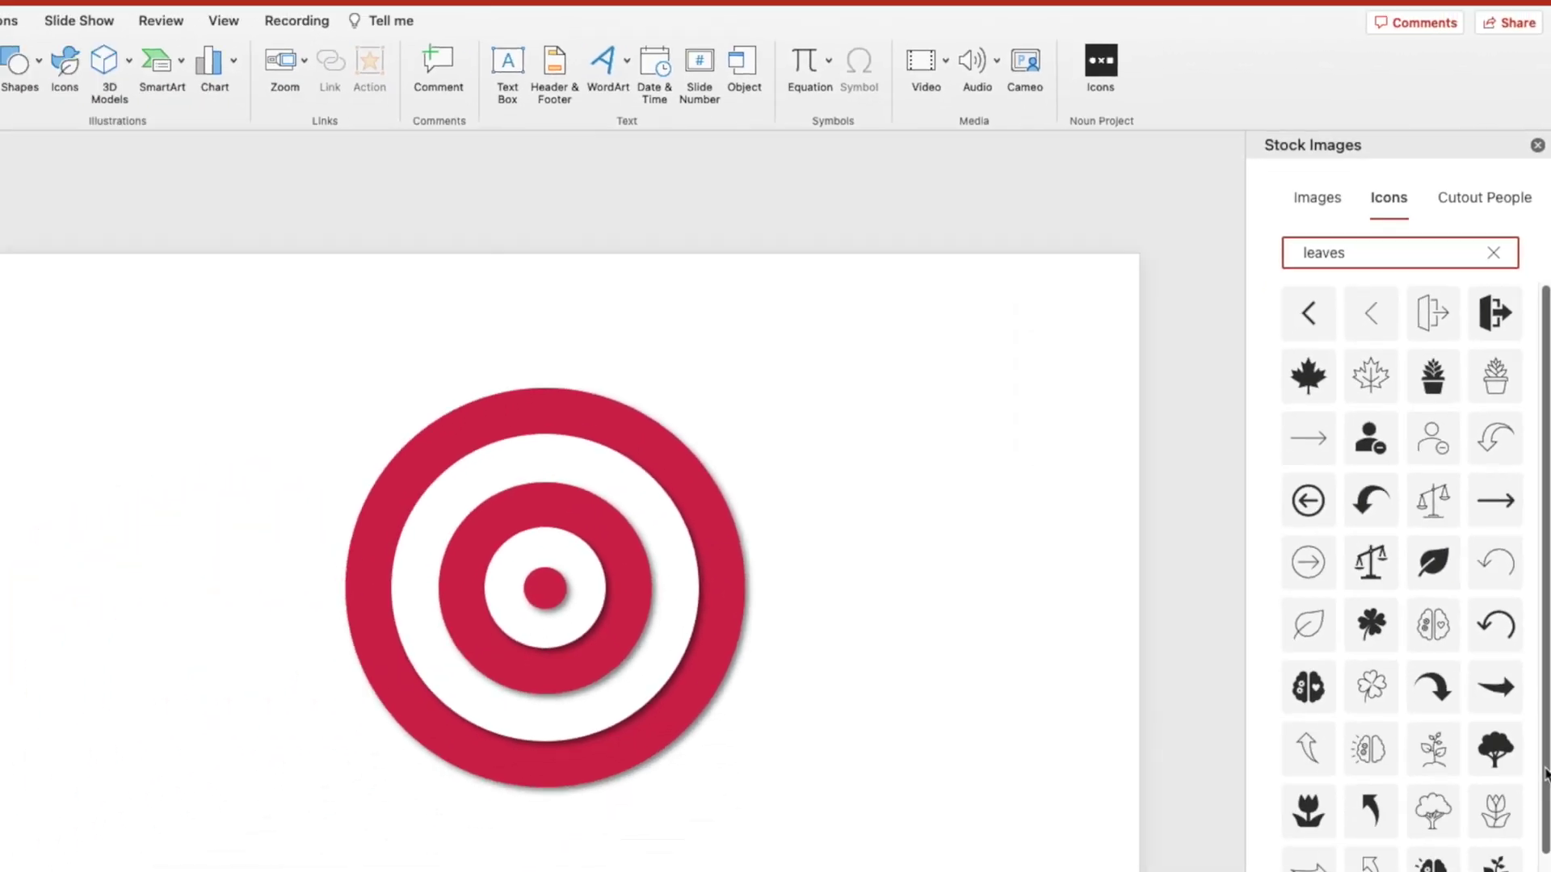
click(1505, 714)
click(1471, 831)
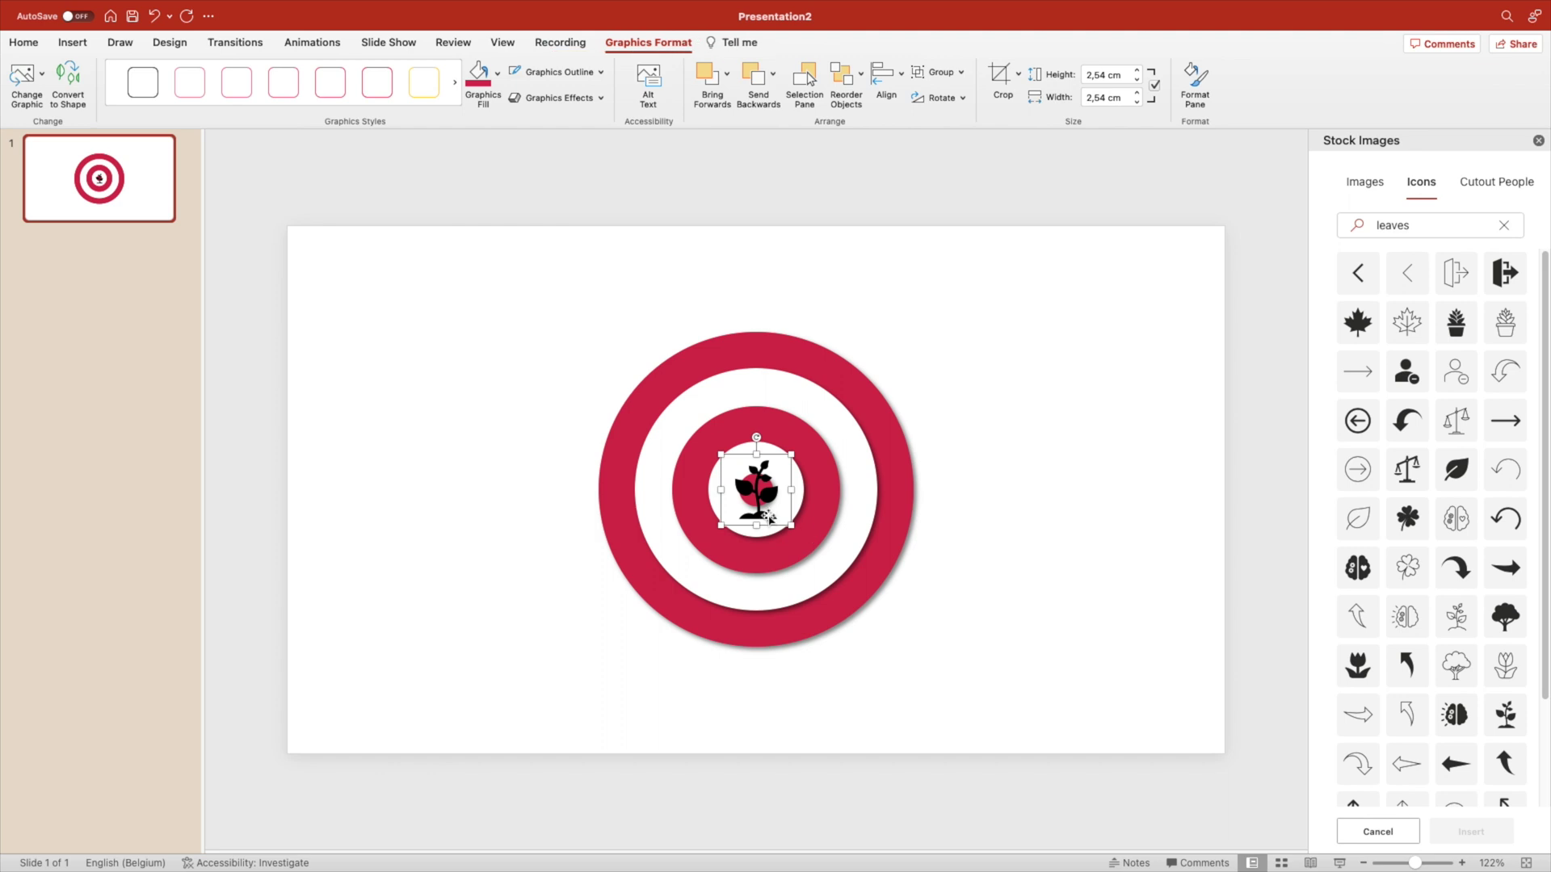
drag(769, 520, 534, 527)
drag(429, 650, 367, 664)
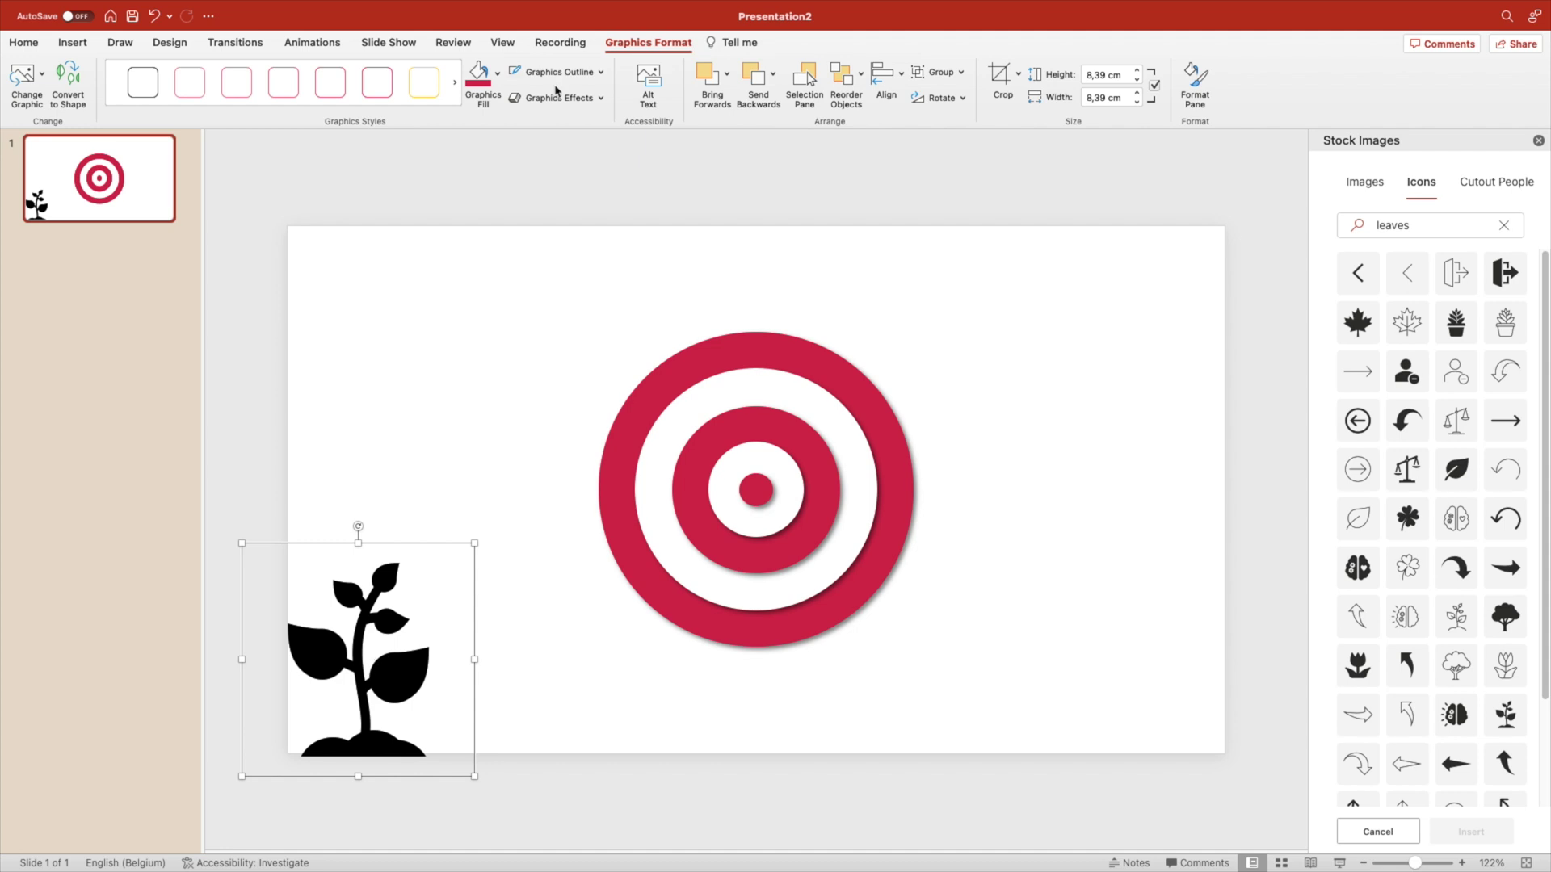
Fill the plant icon red and fade it to about 80% transparency.
click(480, 77)
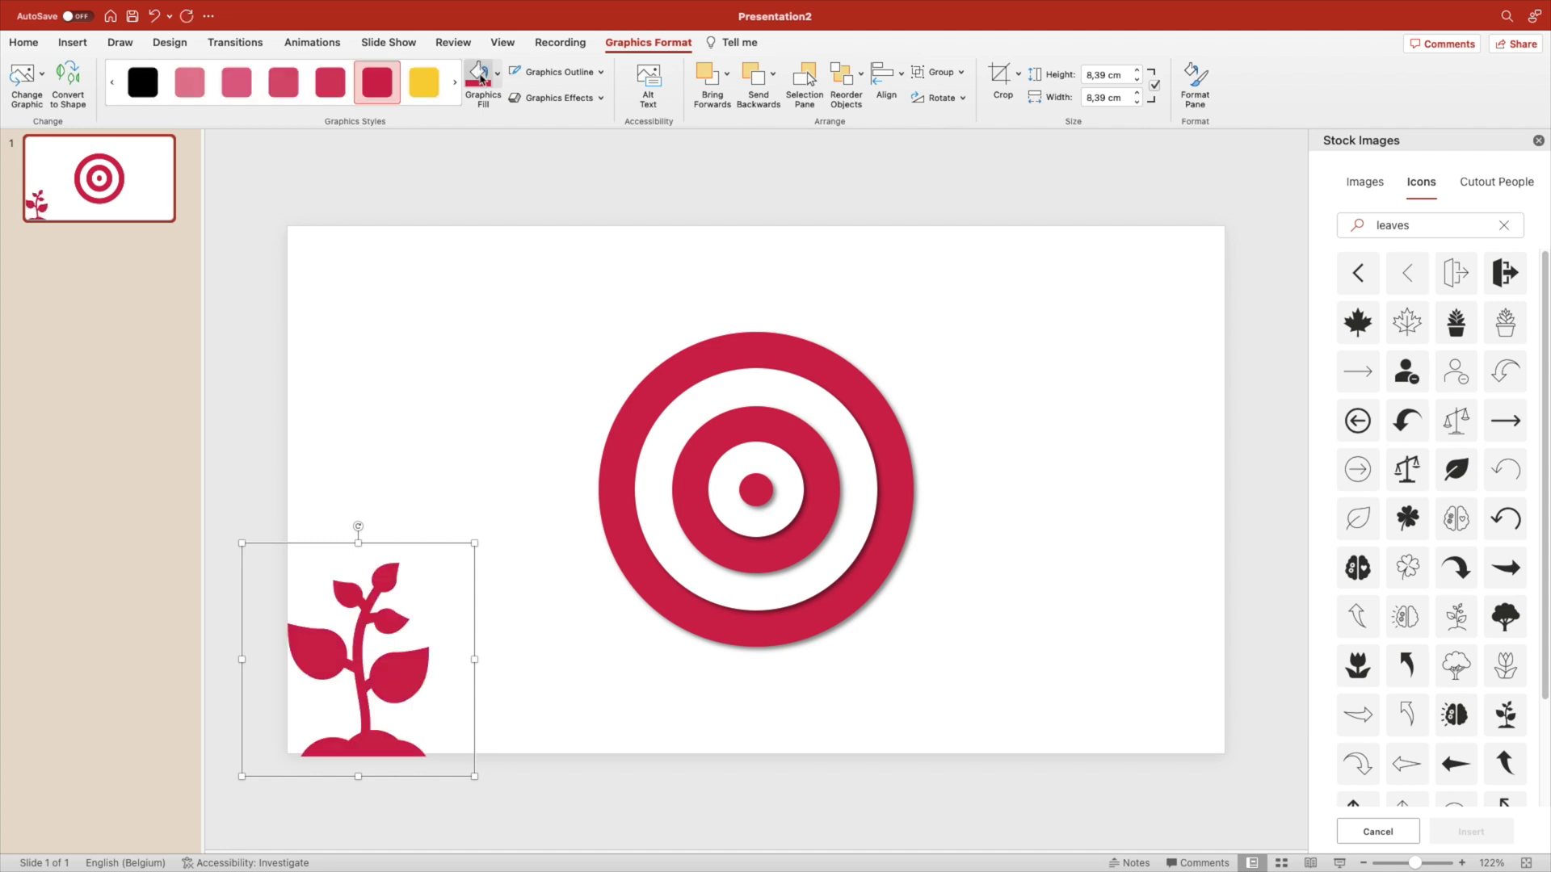
click(1538, 142)
right_click(510, 612)
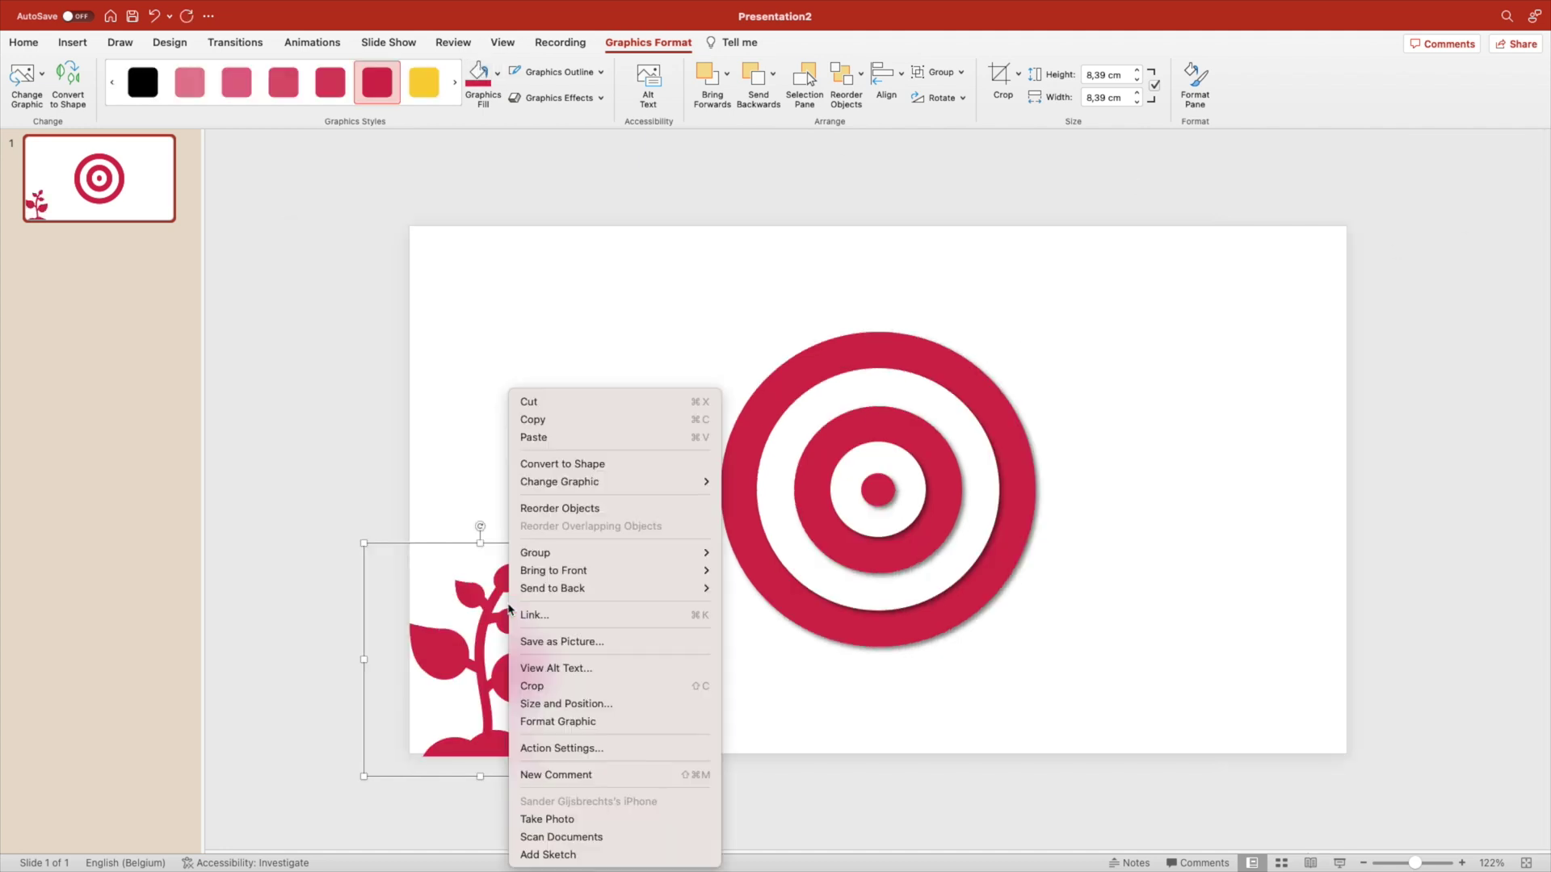
click(596, 721)
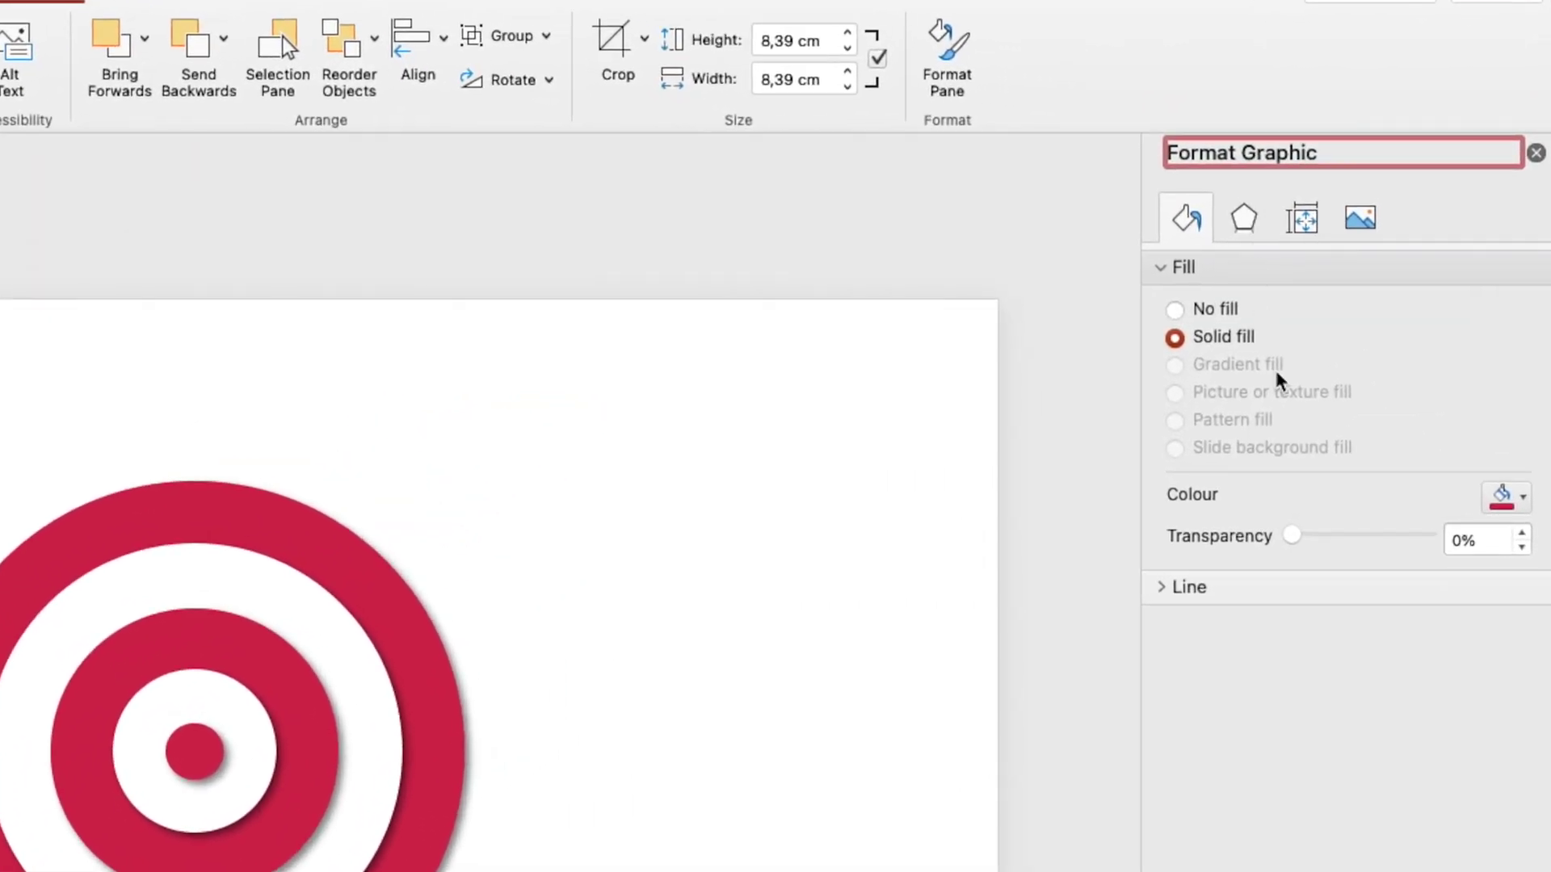
drag(1292, 539, 1410, 510)
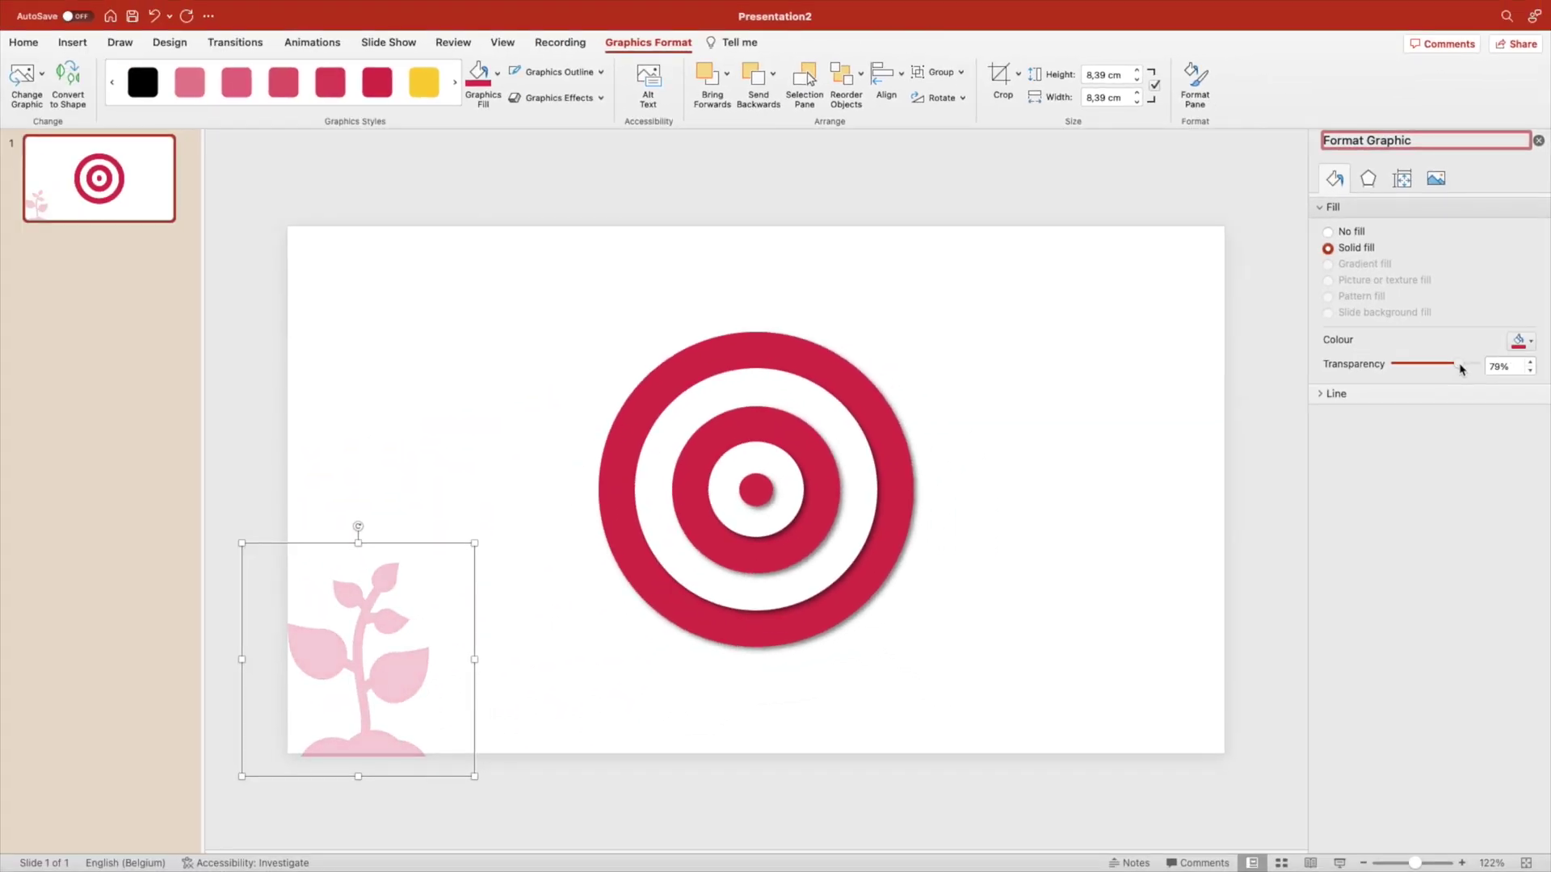
click(1166, 526)
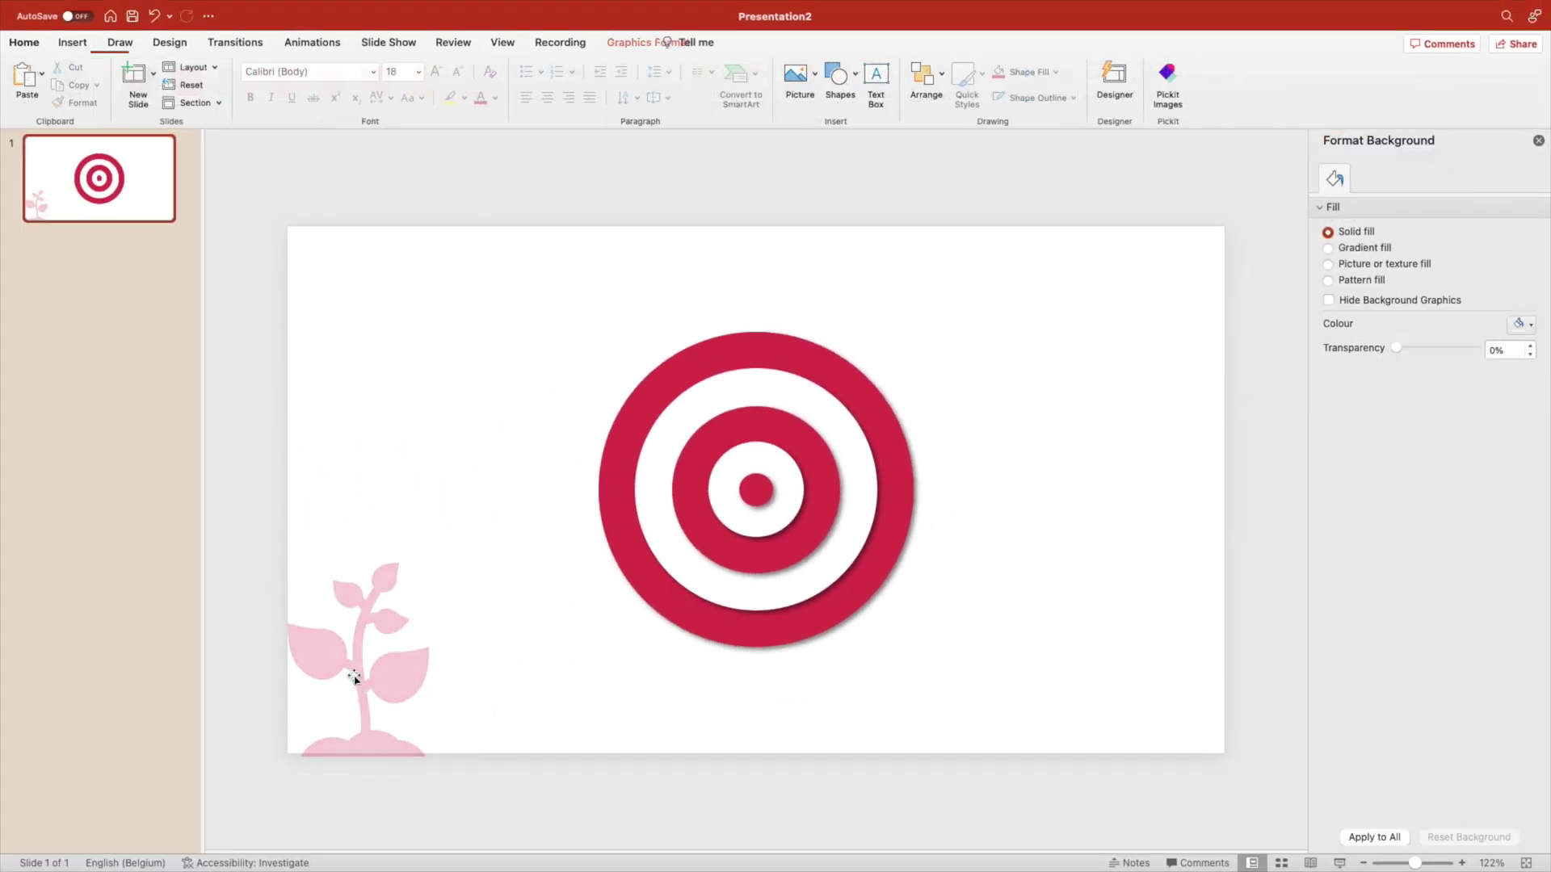
Add a half-size, horizontally flipped copy of the plant beside the original.
drag(353, 675, 516, 675)
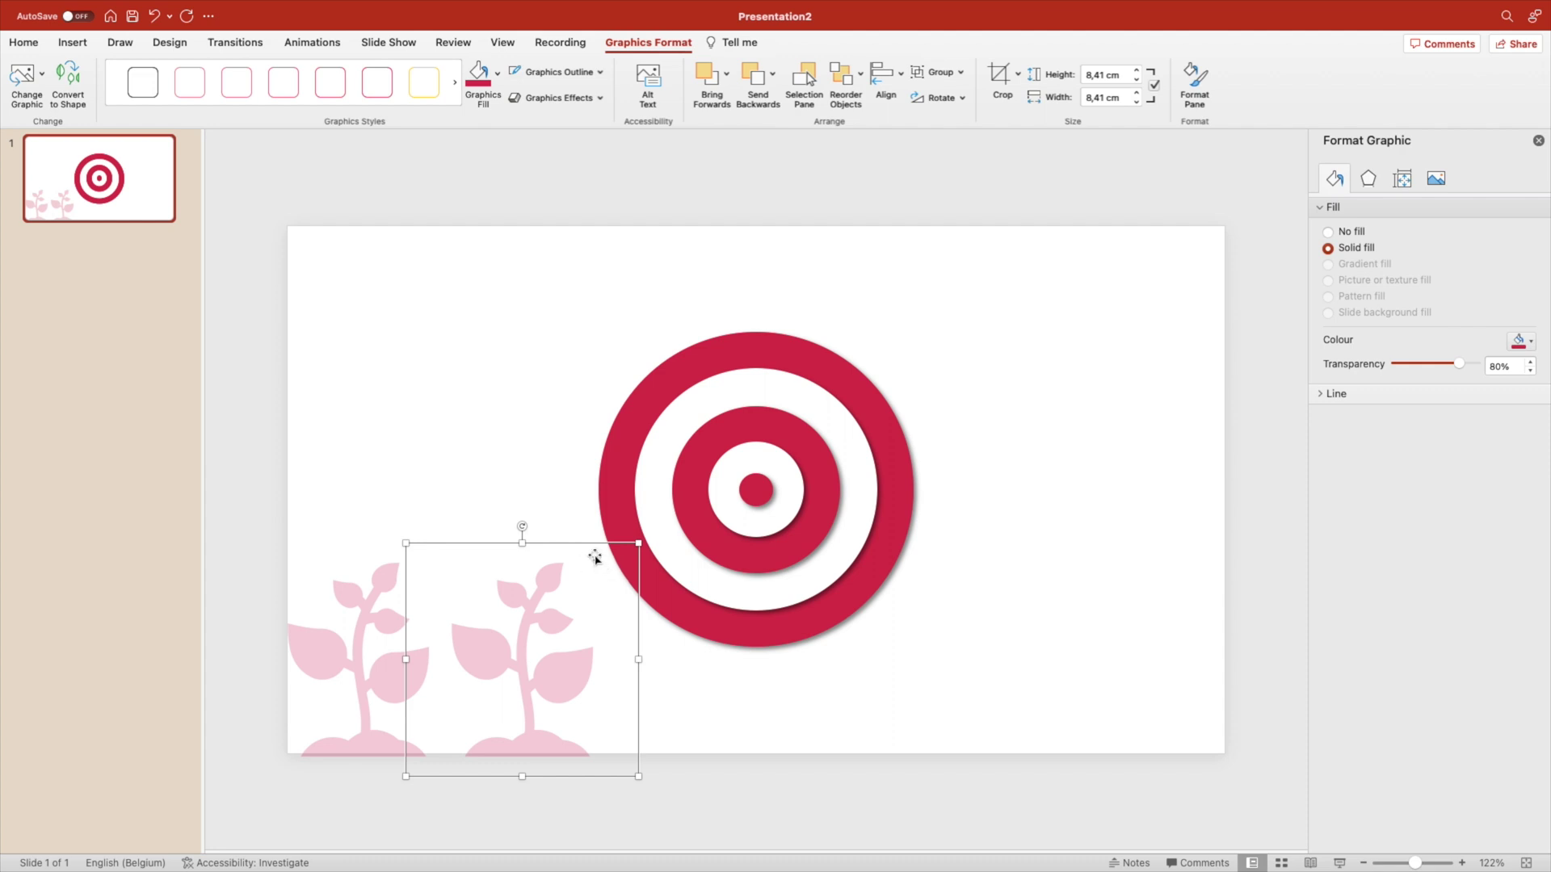
drag(639, 542, 520, 662)
drag(453, 727, 482, 714)
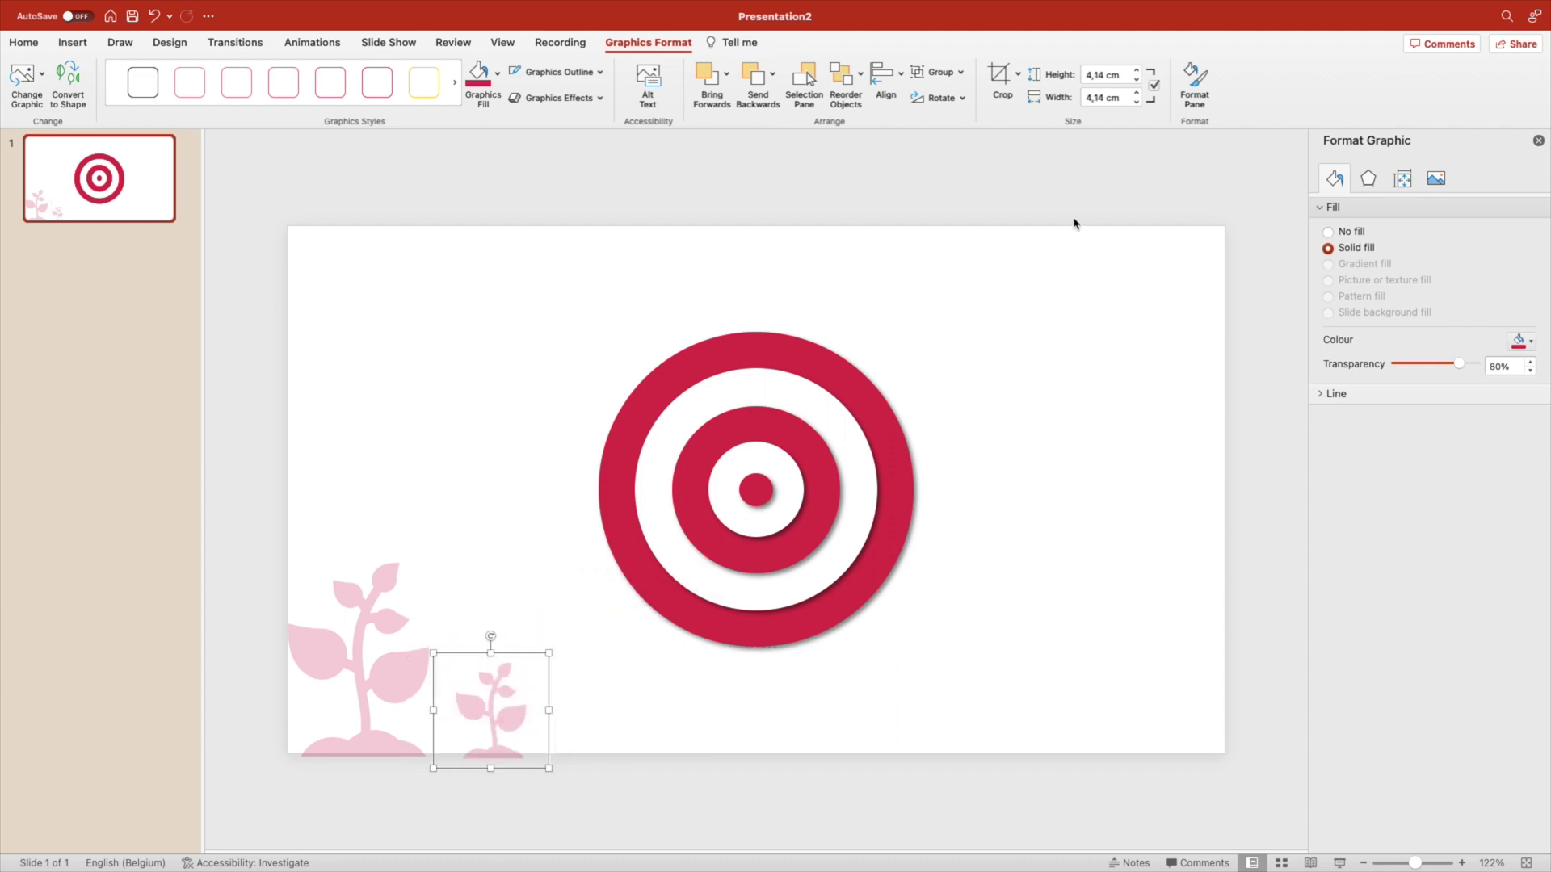
click(937, 98)
click(973, 178)
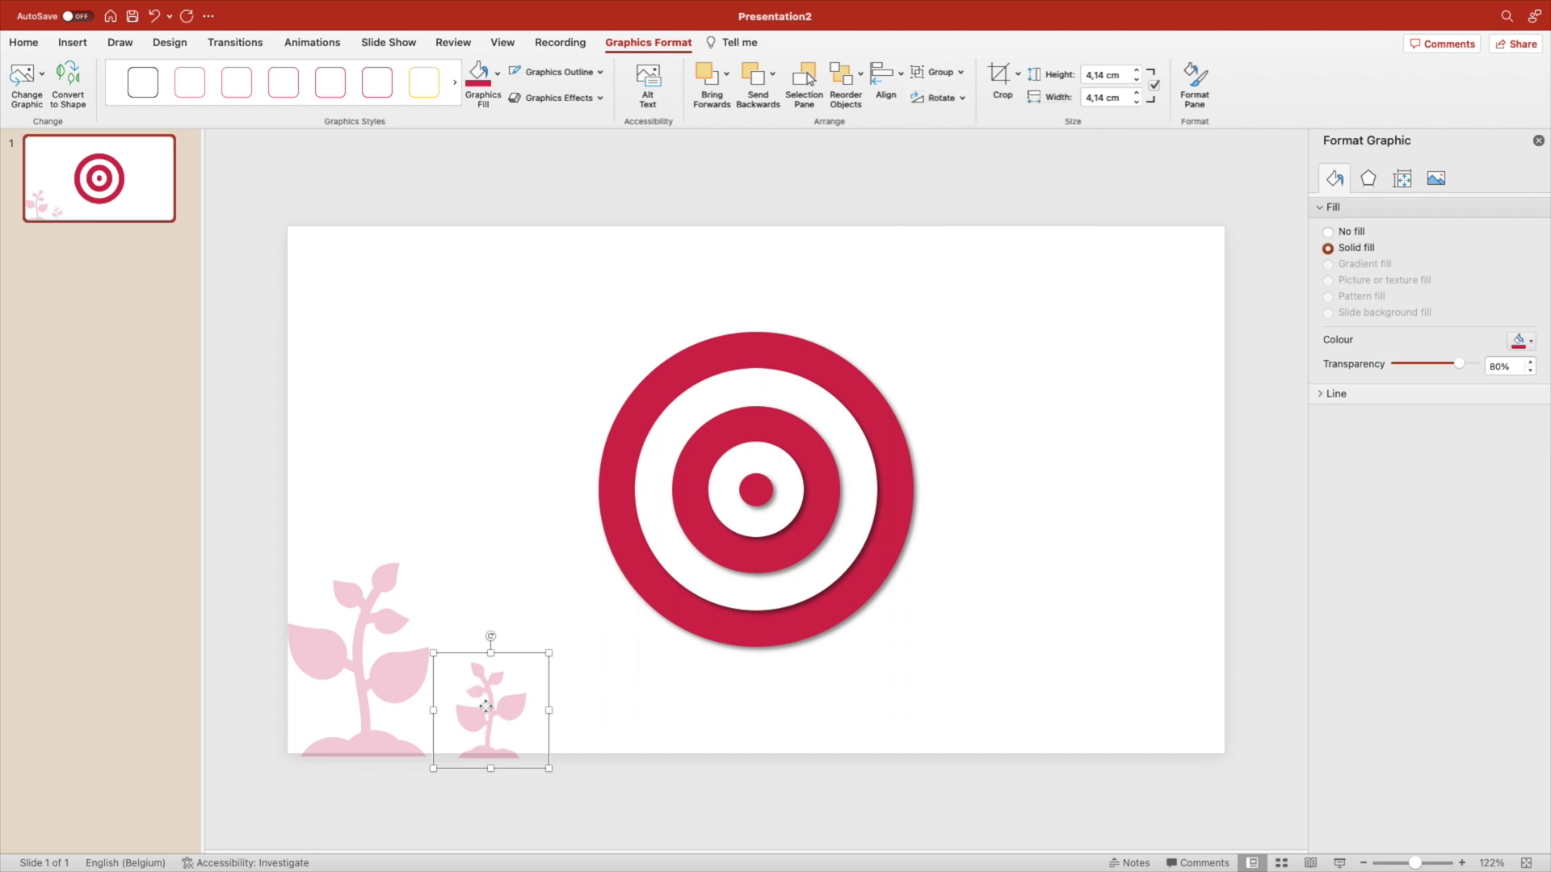
drag(486, 707, 496, 707)
Copy both plants to the bottom-right corner and resize the copies.
shift+click(386, 691)
drag(386, 691, 953, 664)
click(1180, 613)
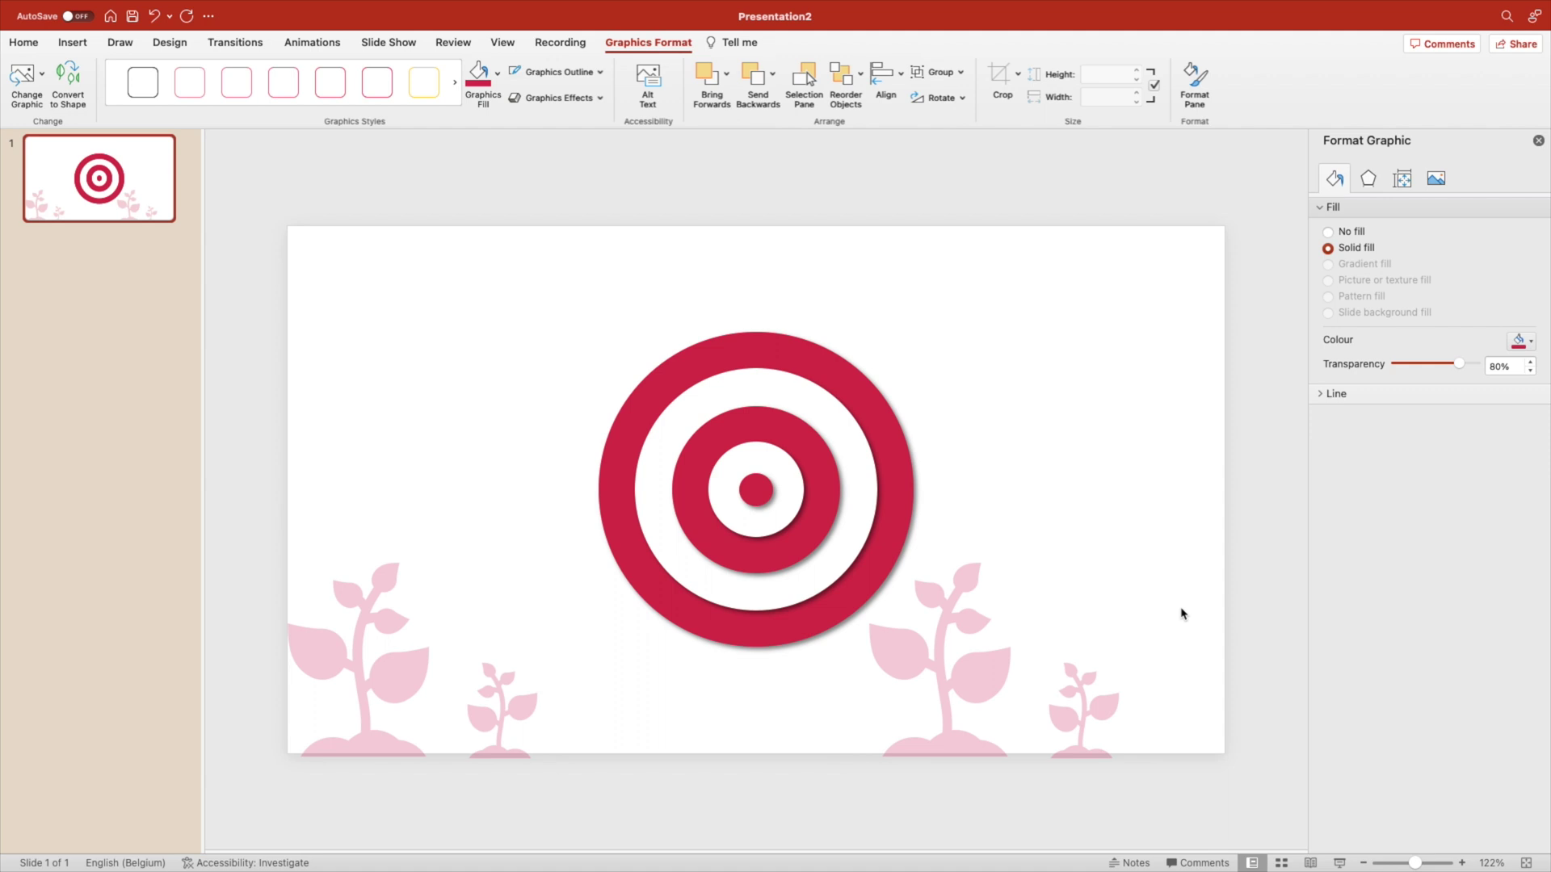
click(1088, 710)
drag(1141, 653, 1271, 521)
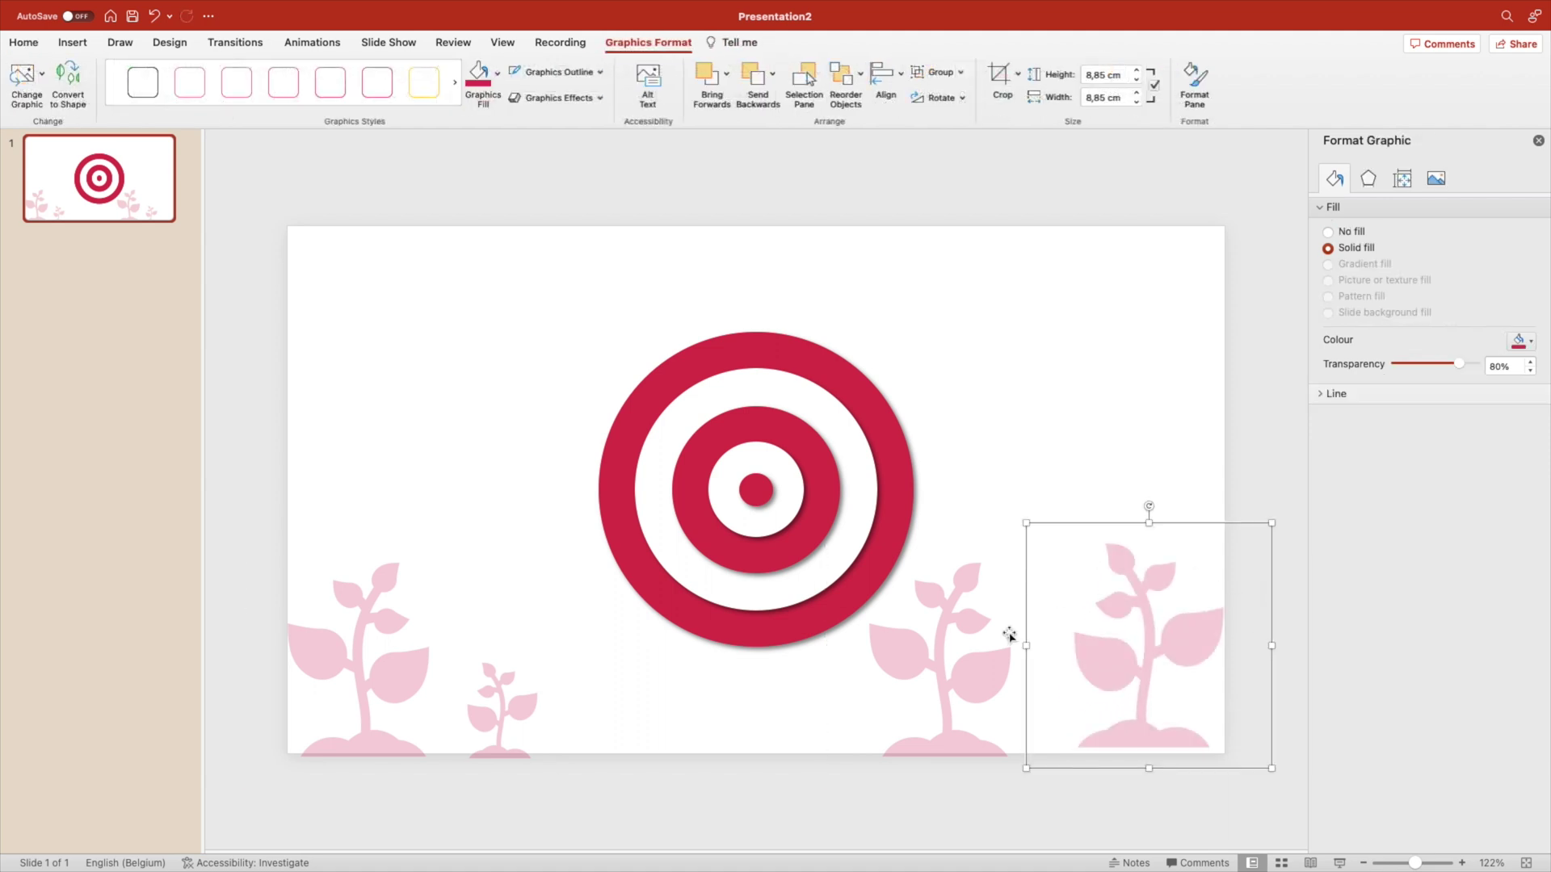
click(1023, 571)
drag(1058, 543, 1012, 710)
click(1201, 488)
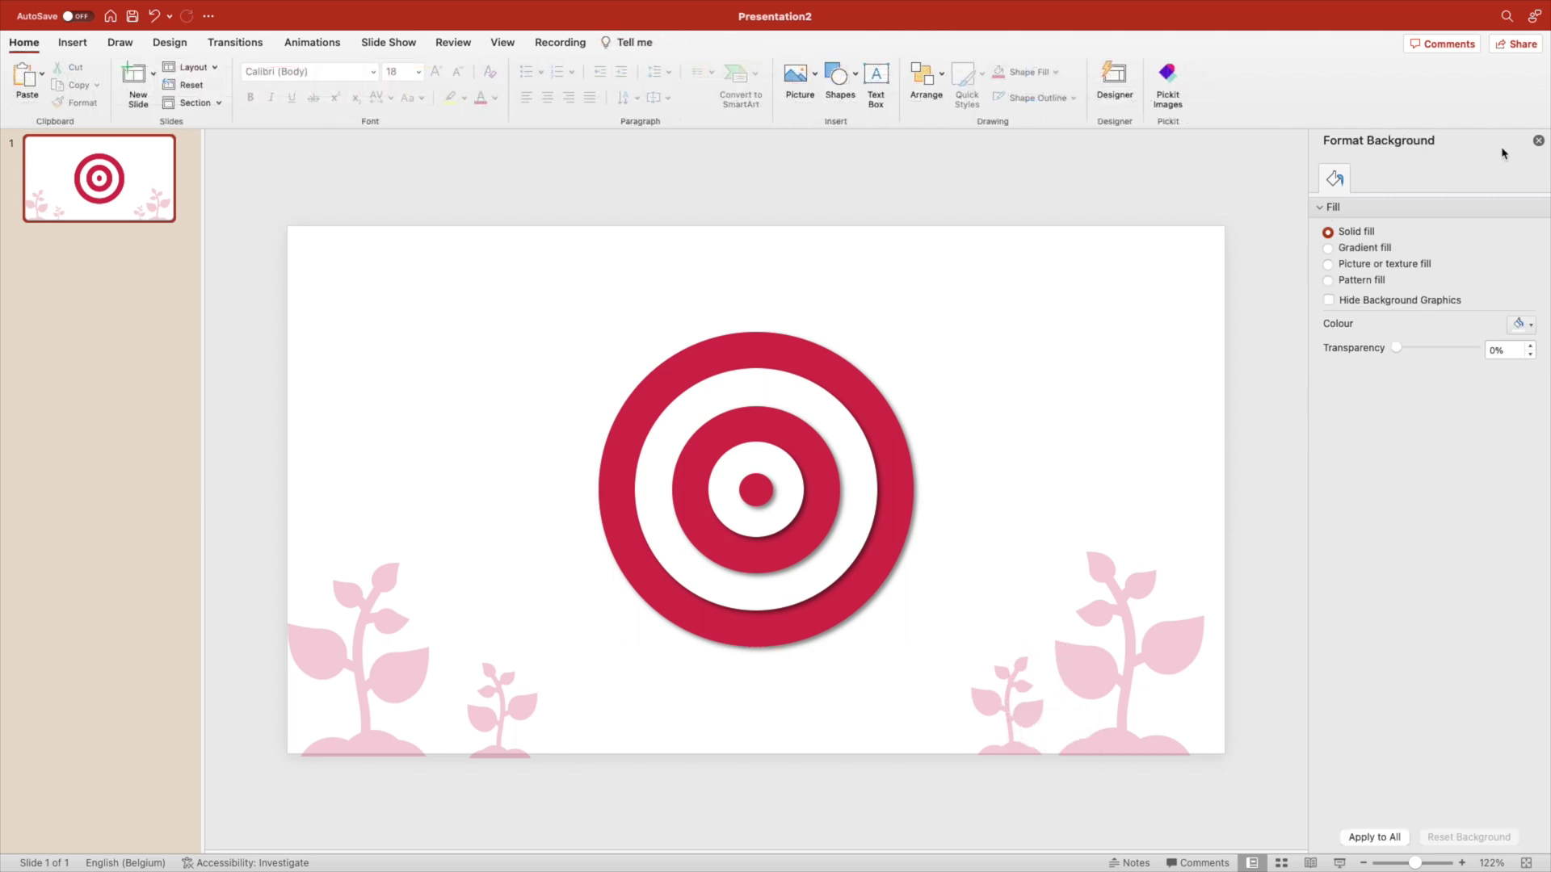
click(1539, 140)
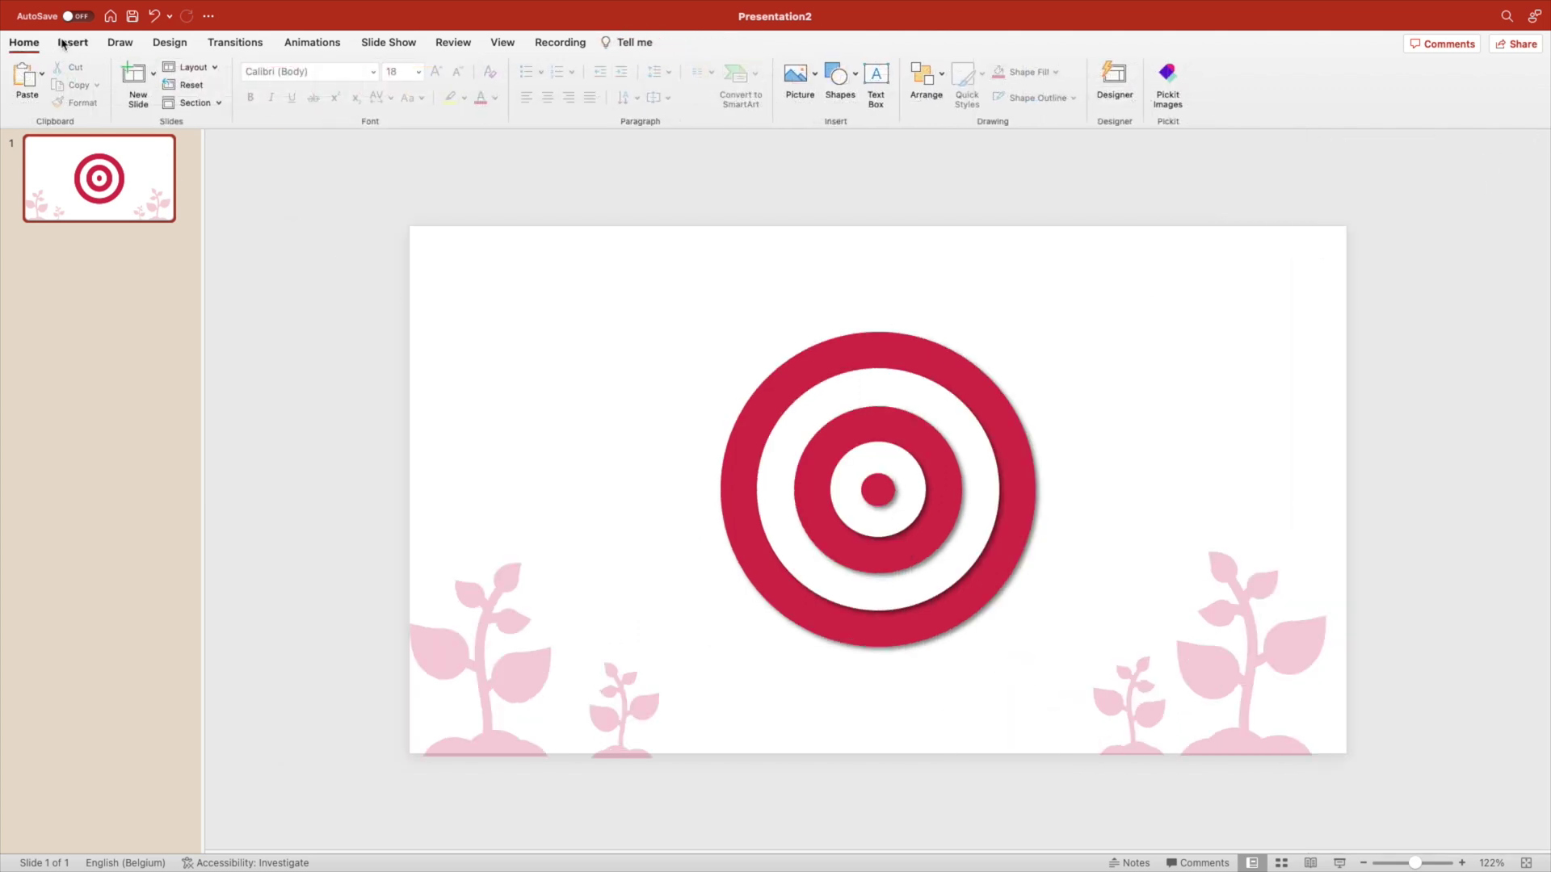
Insert the leafy branch icon from a 'nature' stock-icon search.
click(72, 42)
click(377, 78)
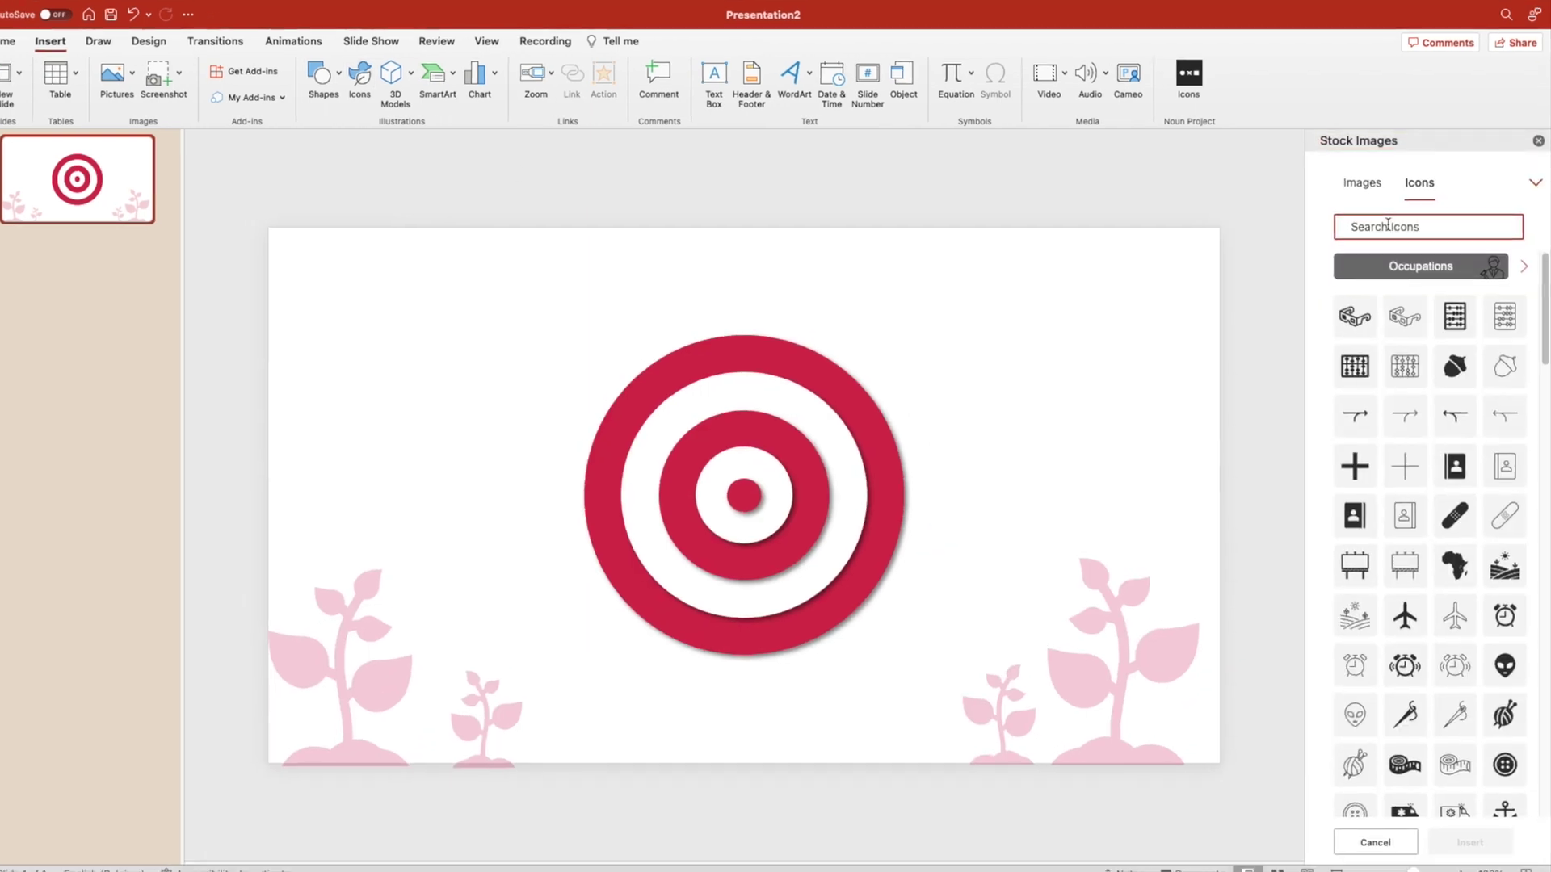
text(nature)
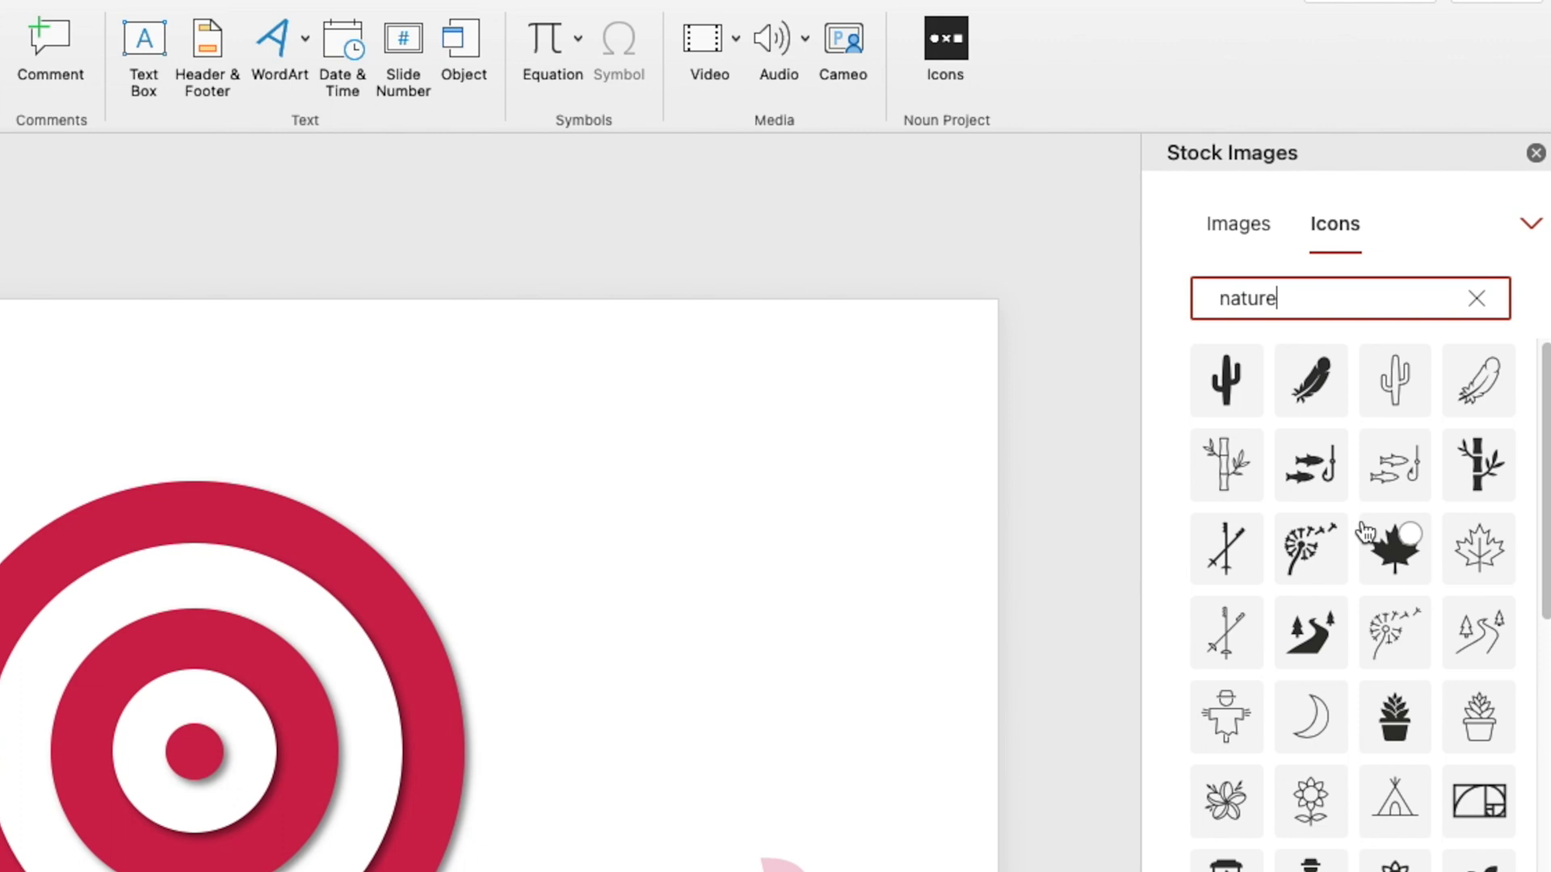
scroll(1324, 727, down, 5)
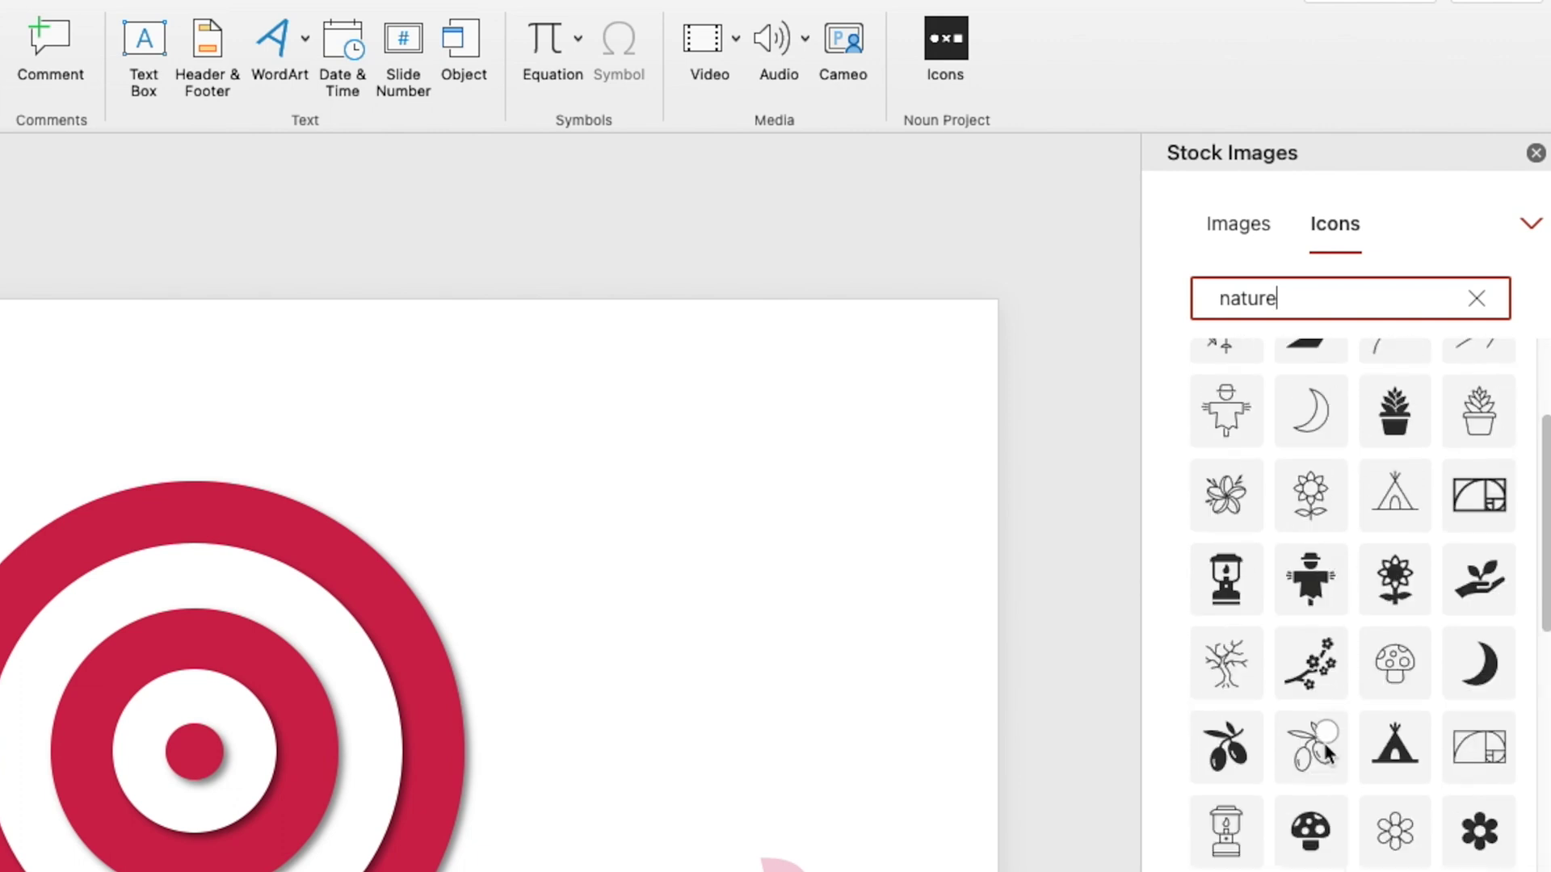
scroll(1324, 743, down, 4)
scroll(1324, 743, down, 6)
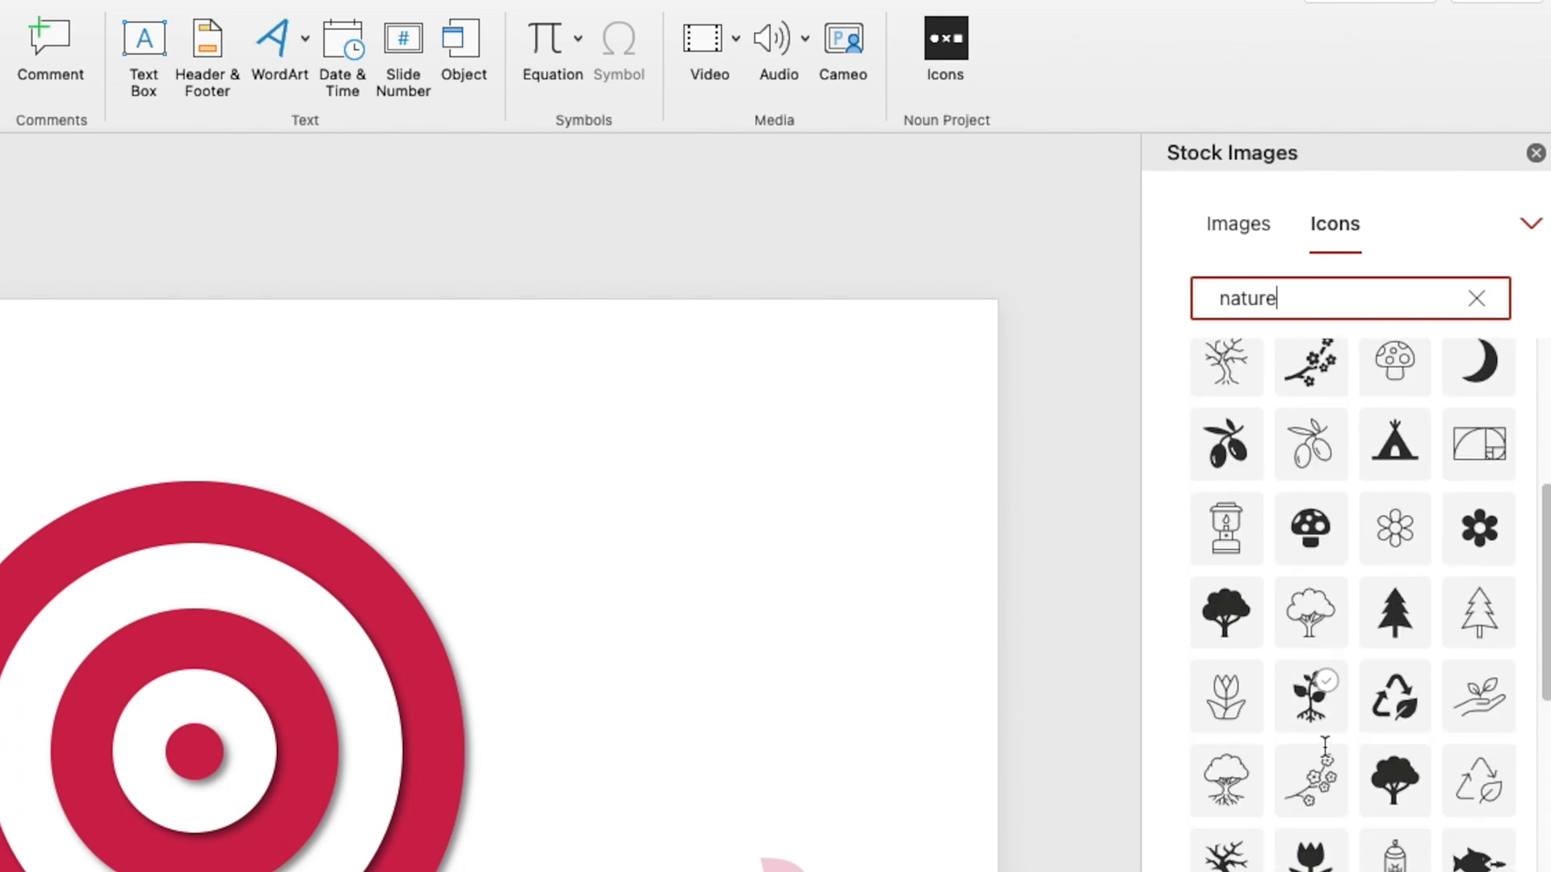
scroll(1327, 755, down, 8)
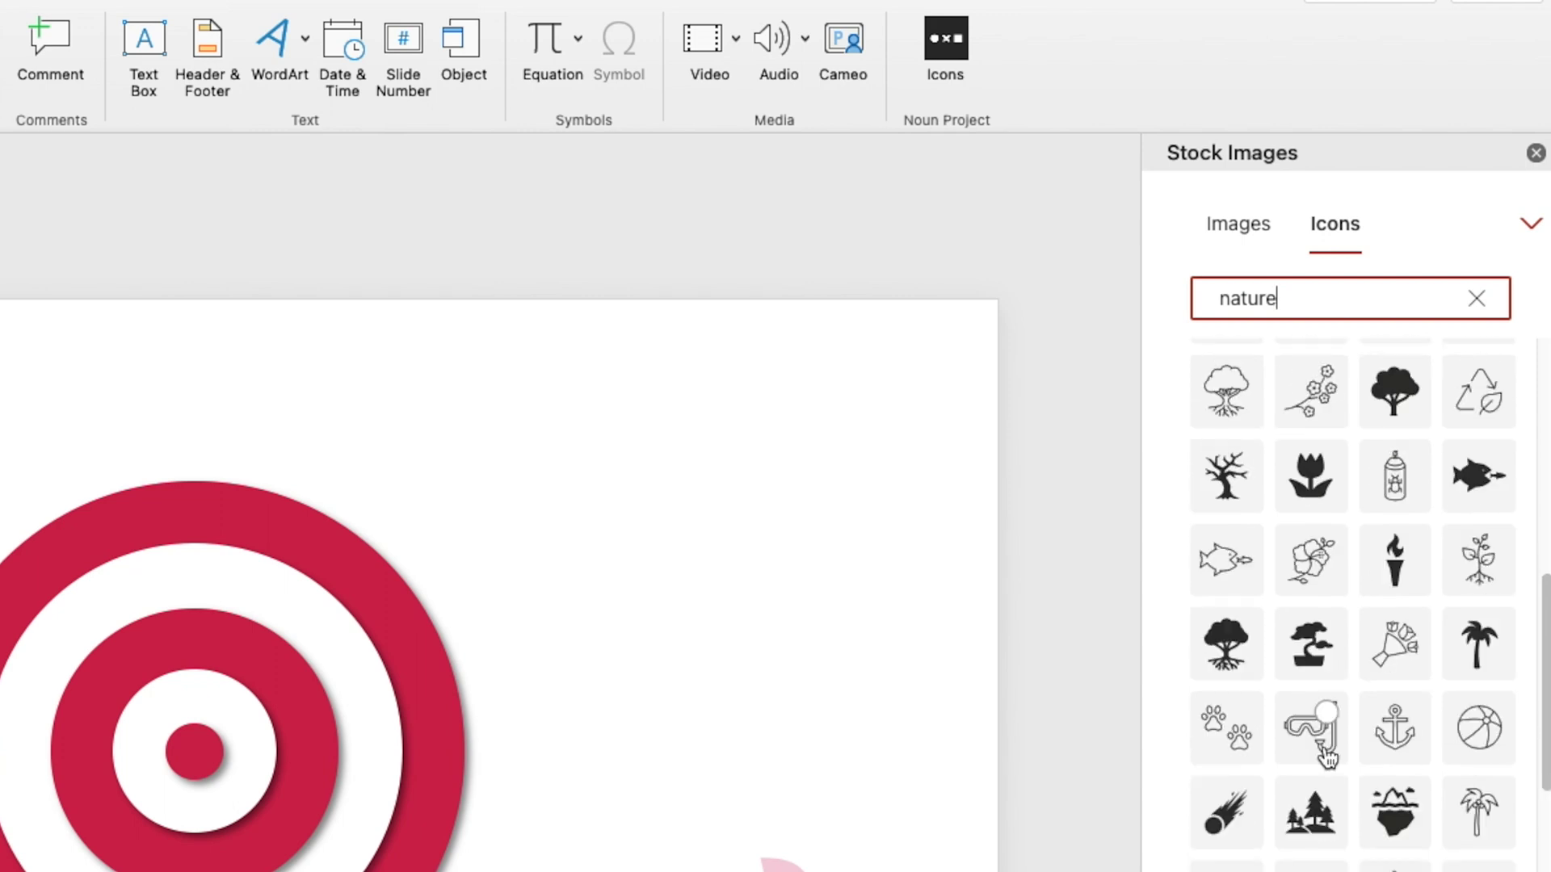
mouse_move(1396, 824)
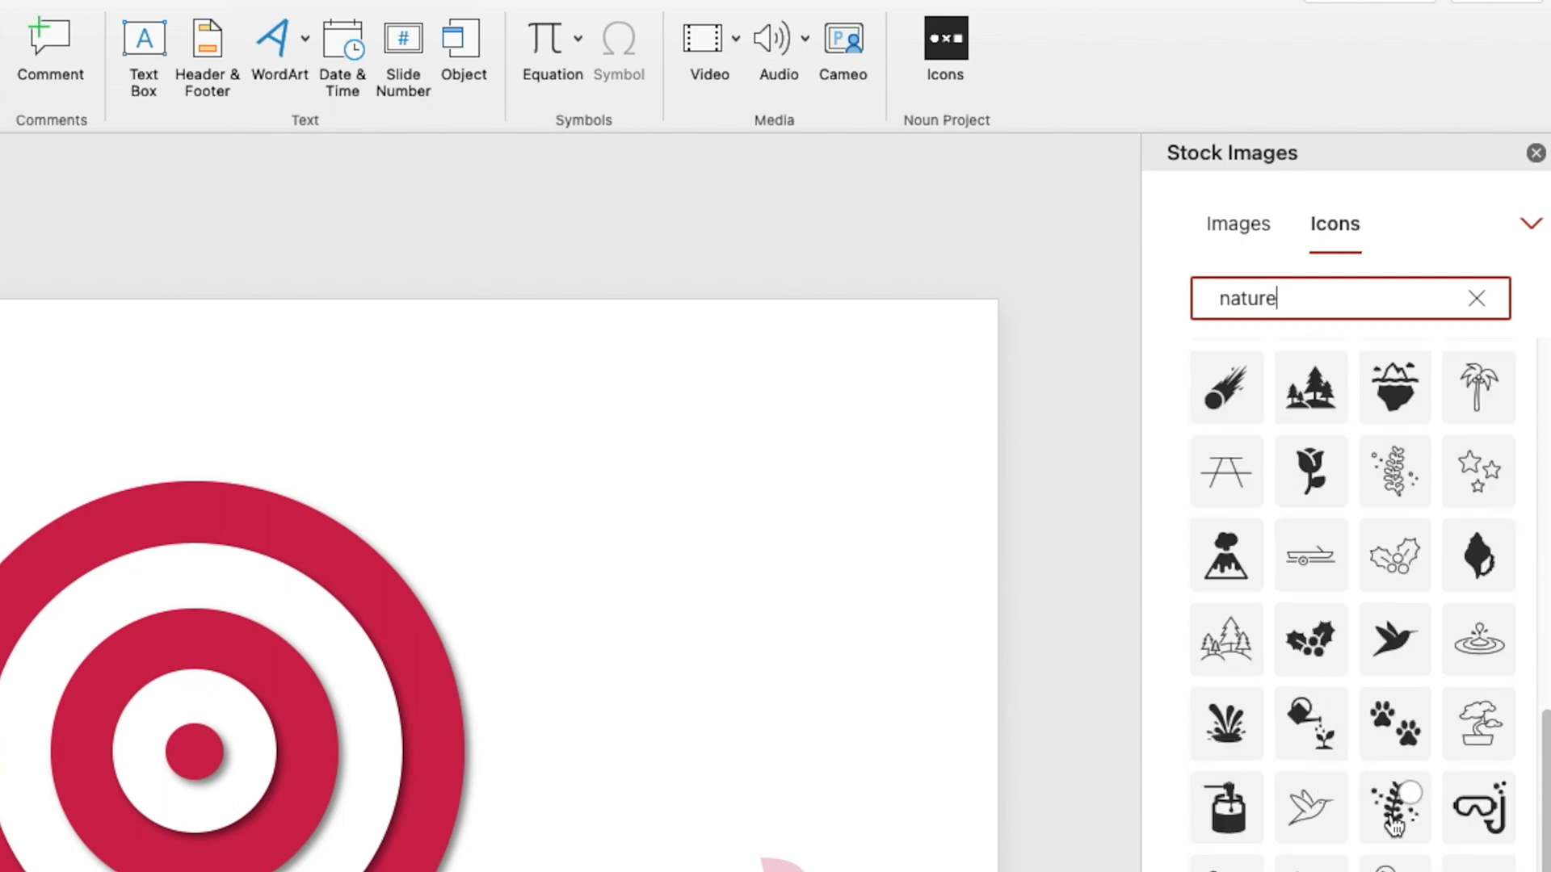
click(1407, 796)
click(1472, 836)
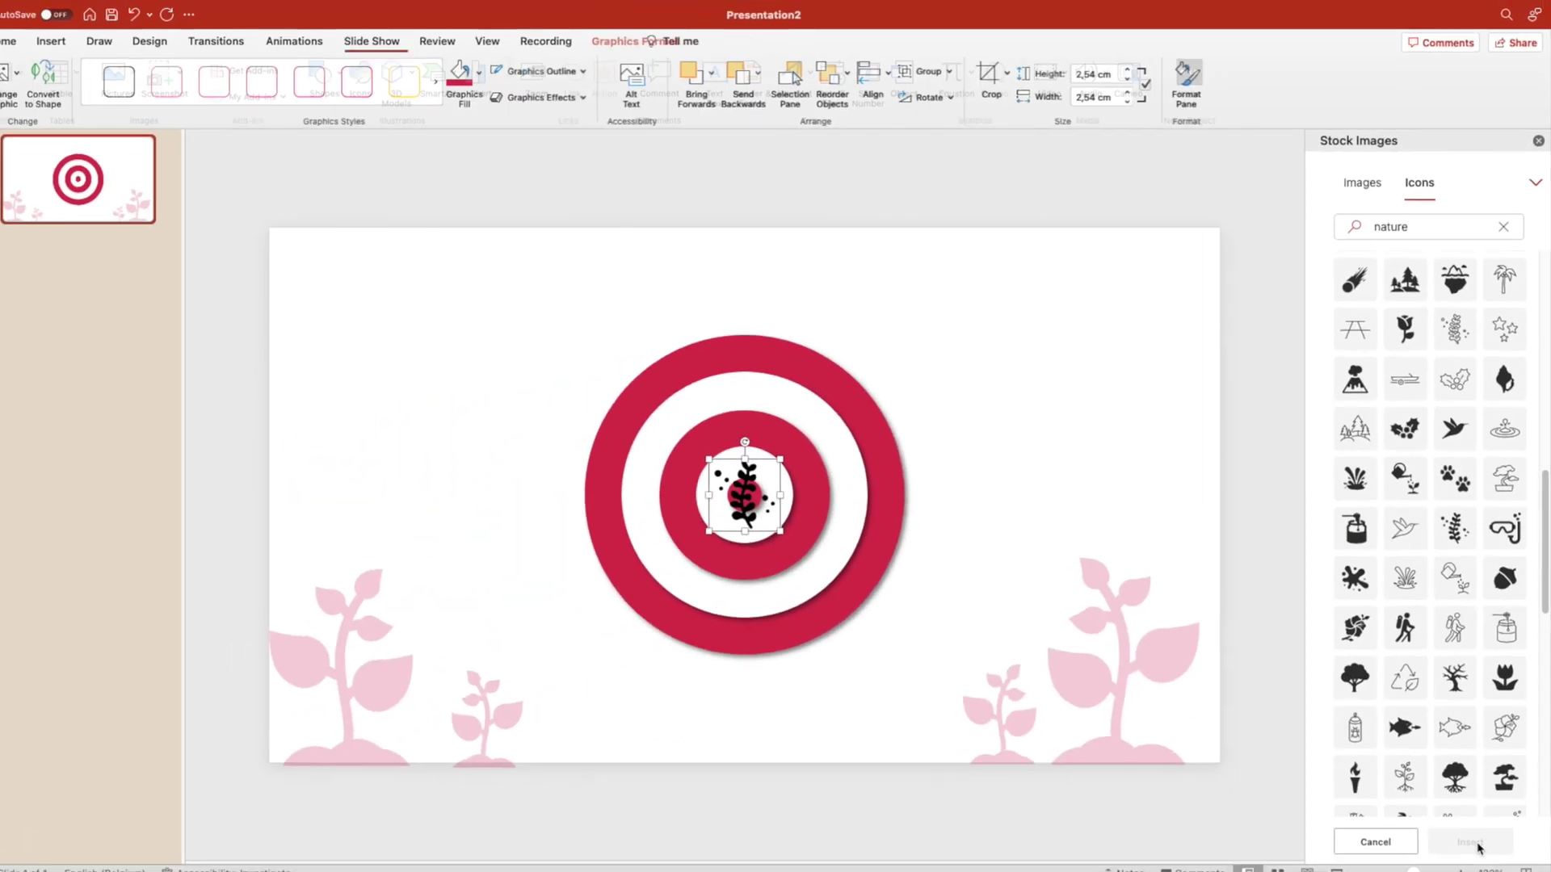
Enlarge the branch icon to about 5.65 cm and move it toward the upper right.
drag(792, 455, 889, 356)
drag(864, 453, 1066, 381)
click(1539, 142)
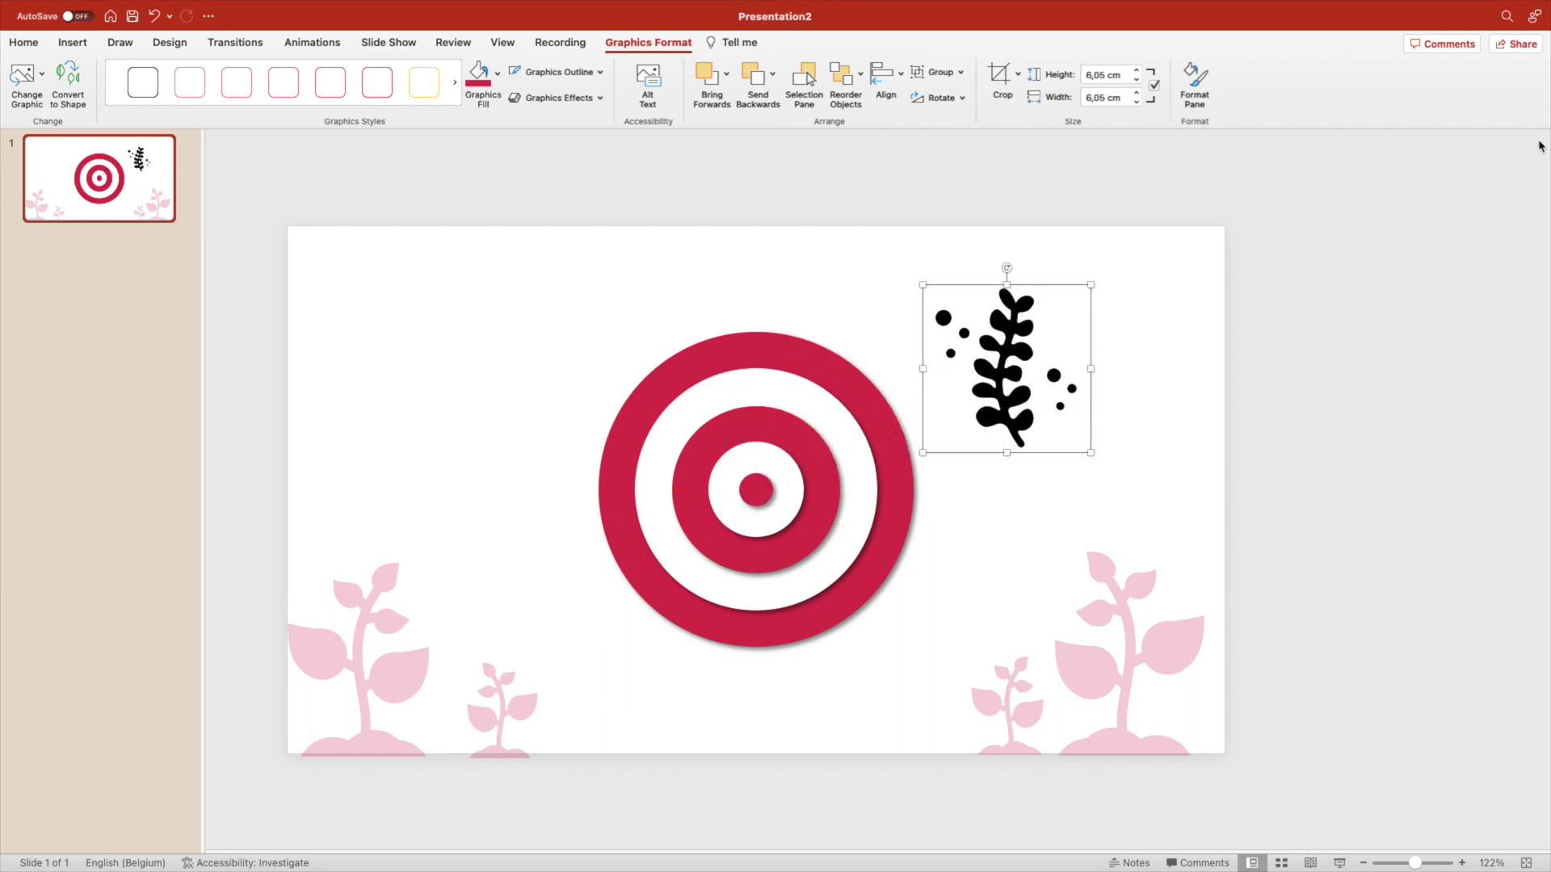
Convert the sprig icon to a shape and delete the dots and crosses around the leaf.
click(111, 152)
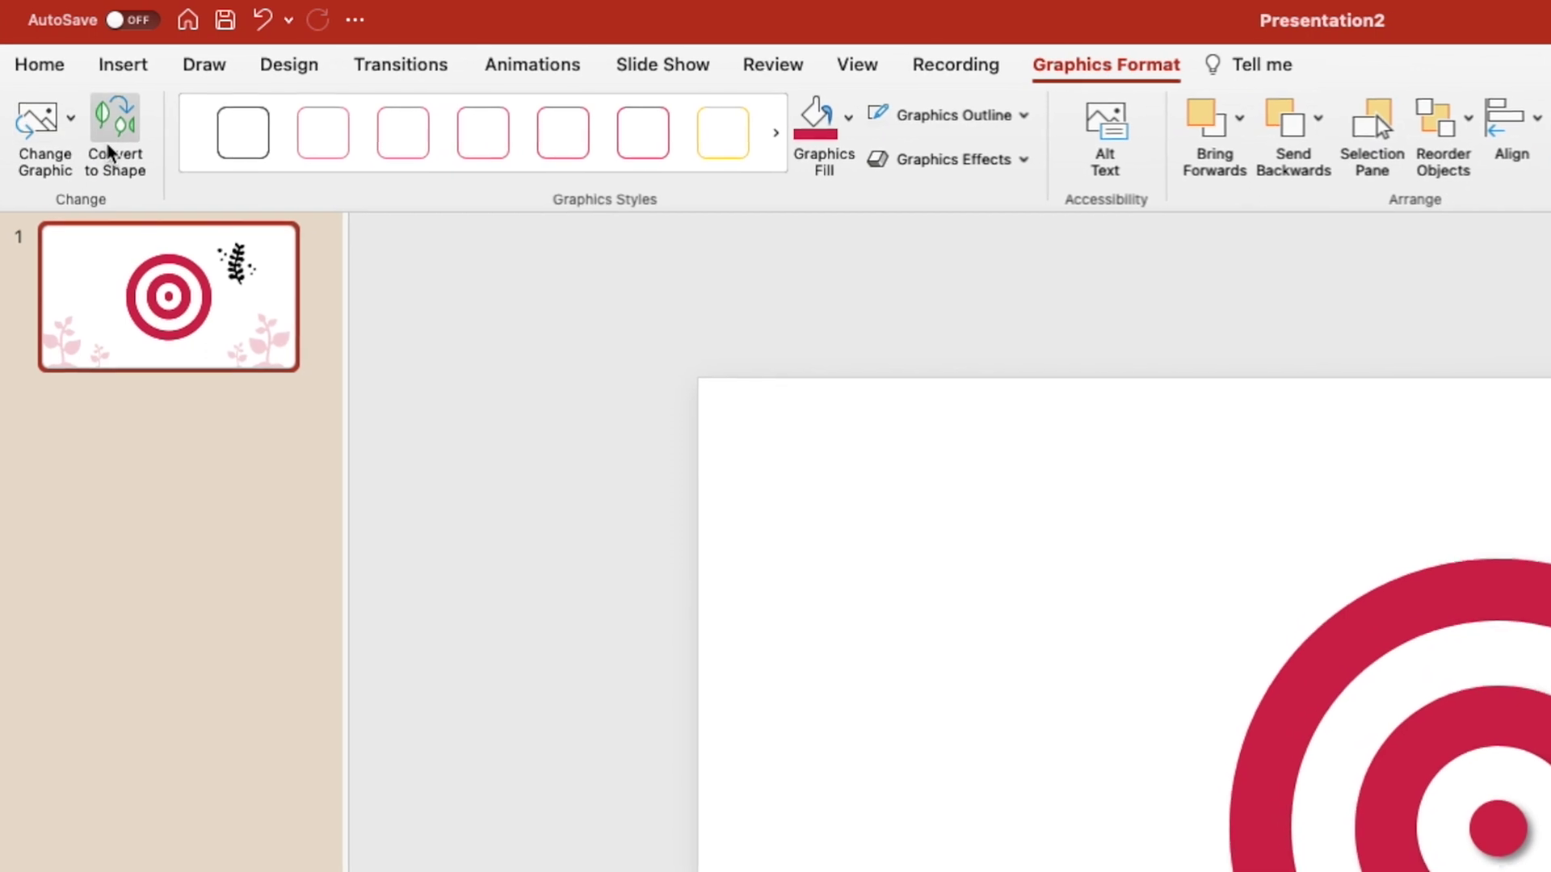
click(1066, 318)
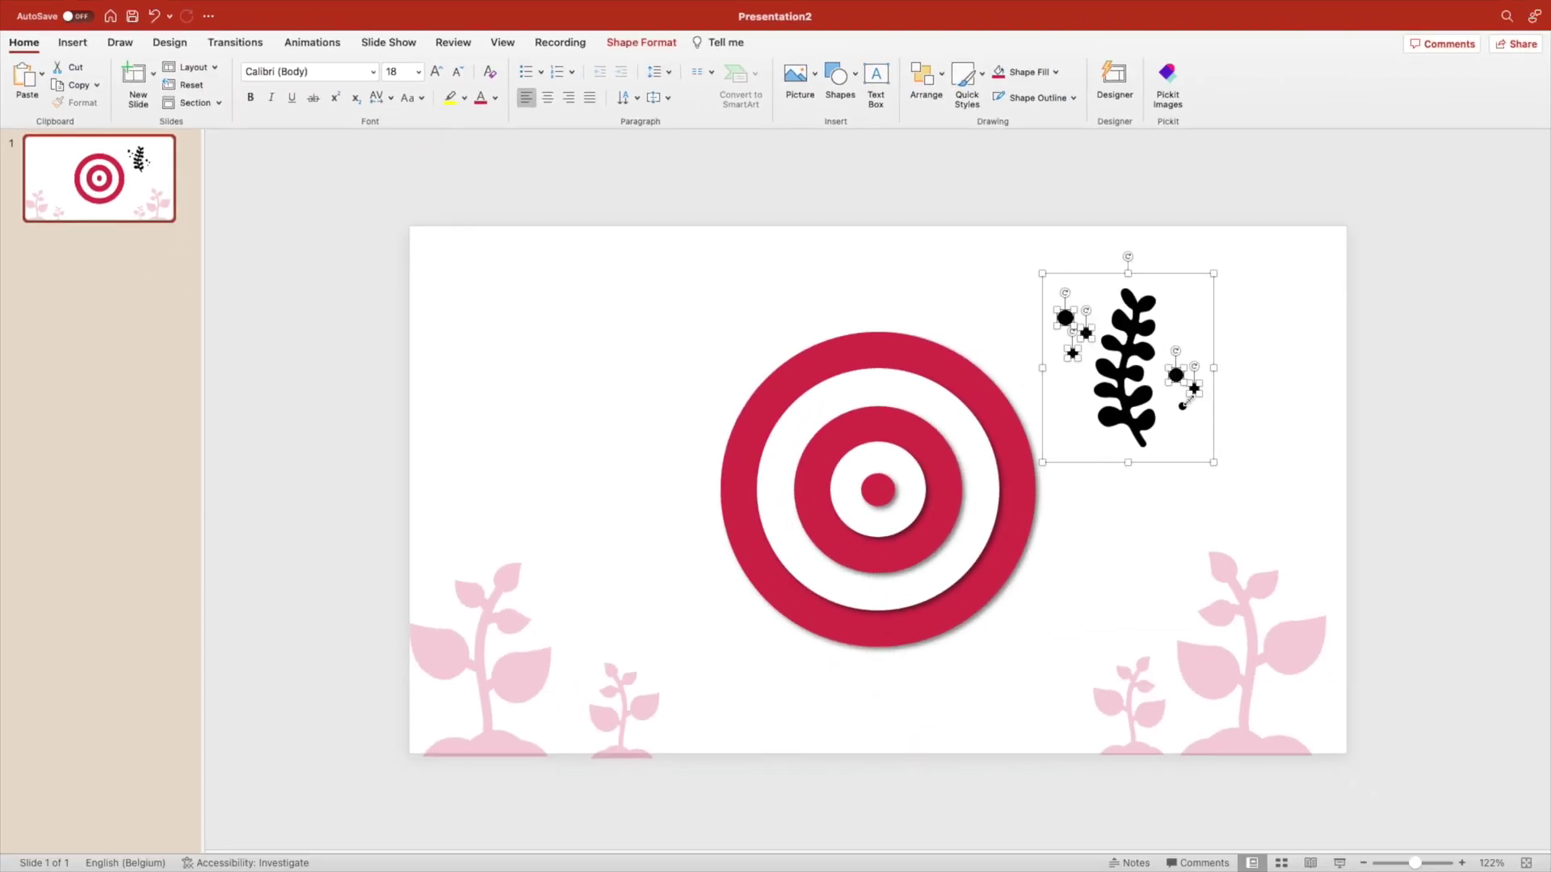
key(Delete)
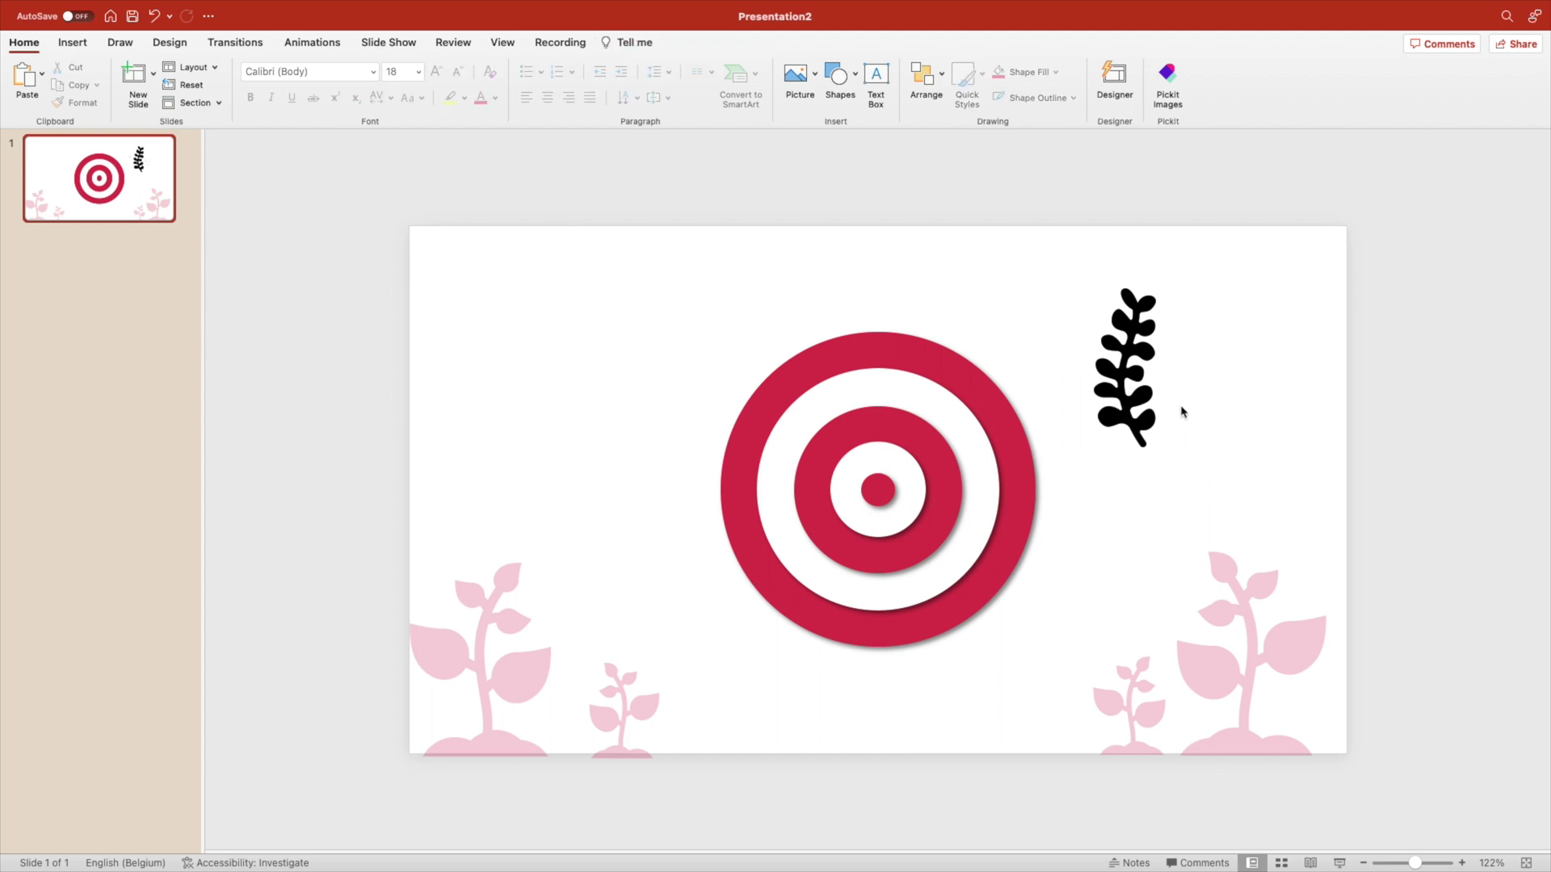
Fill the leaf red with 80% transparency.
click(1144, 413)
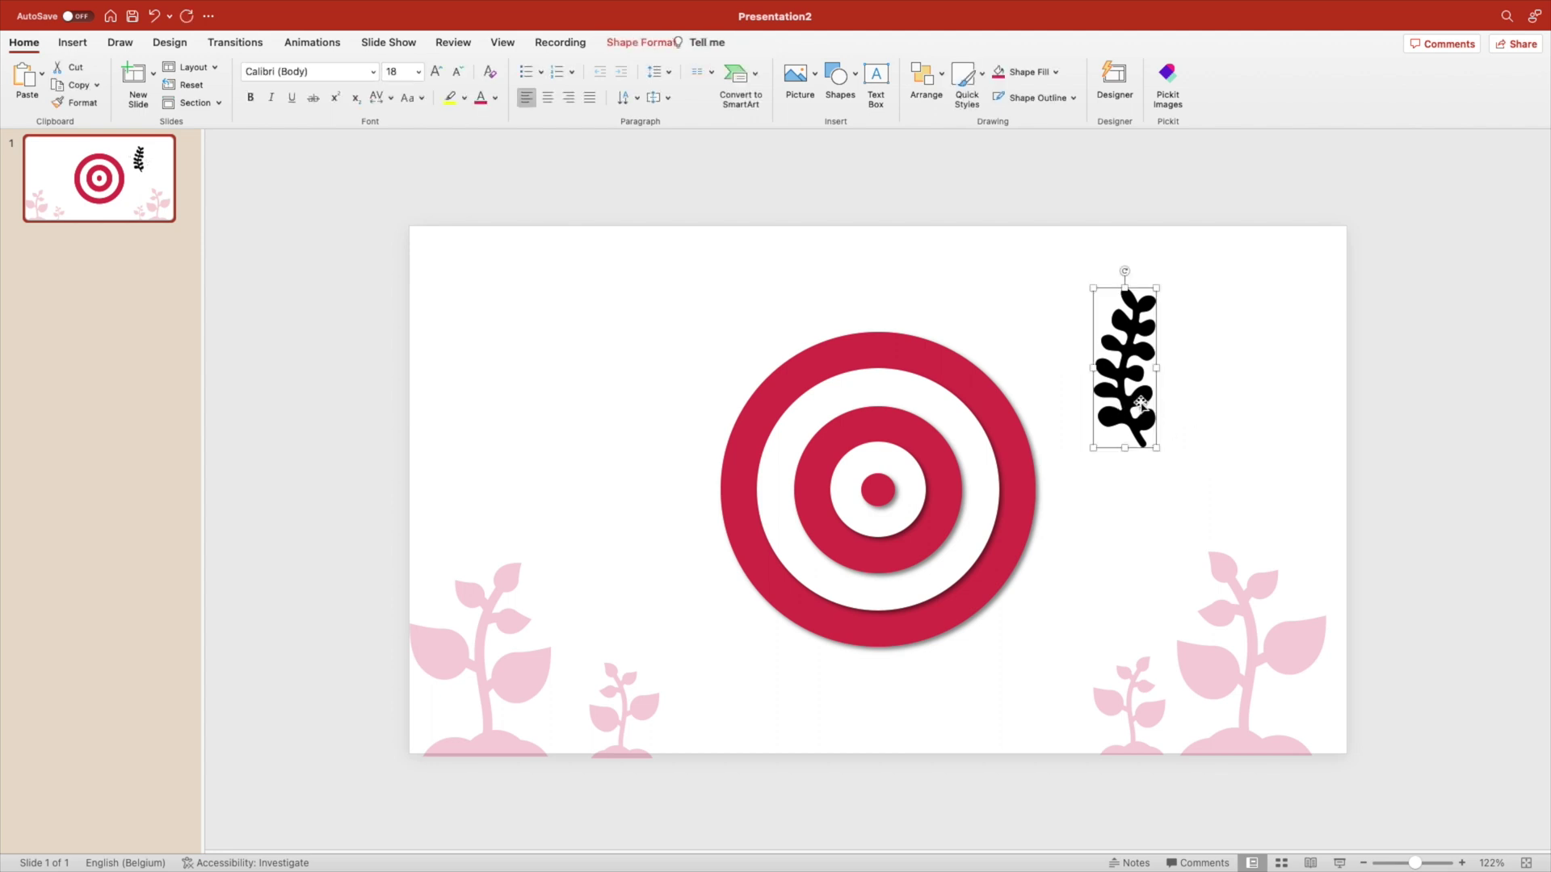
click(641, 42)
click(461, 74)
right_click(1130, 318)
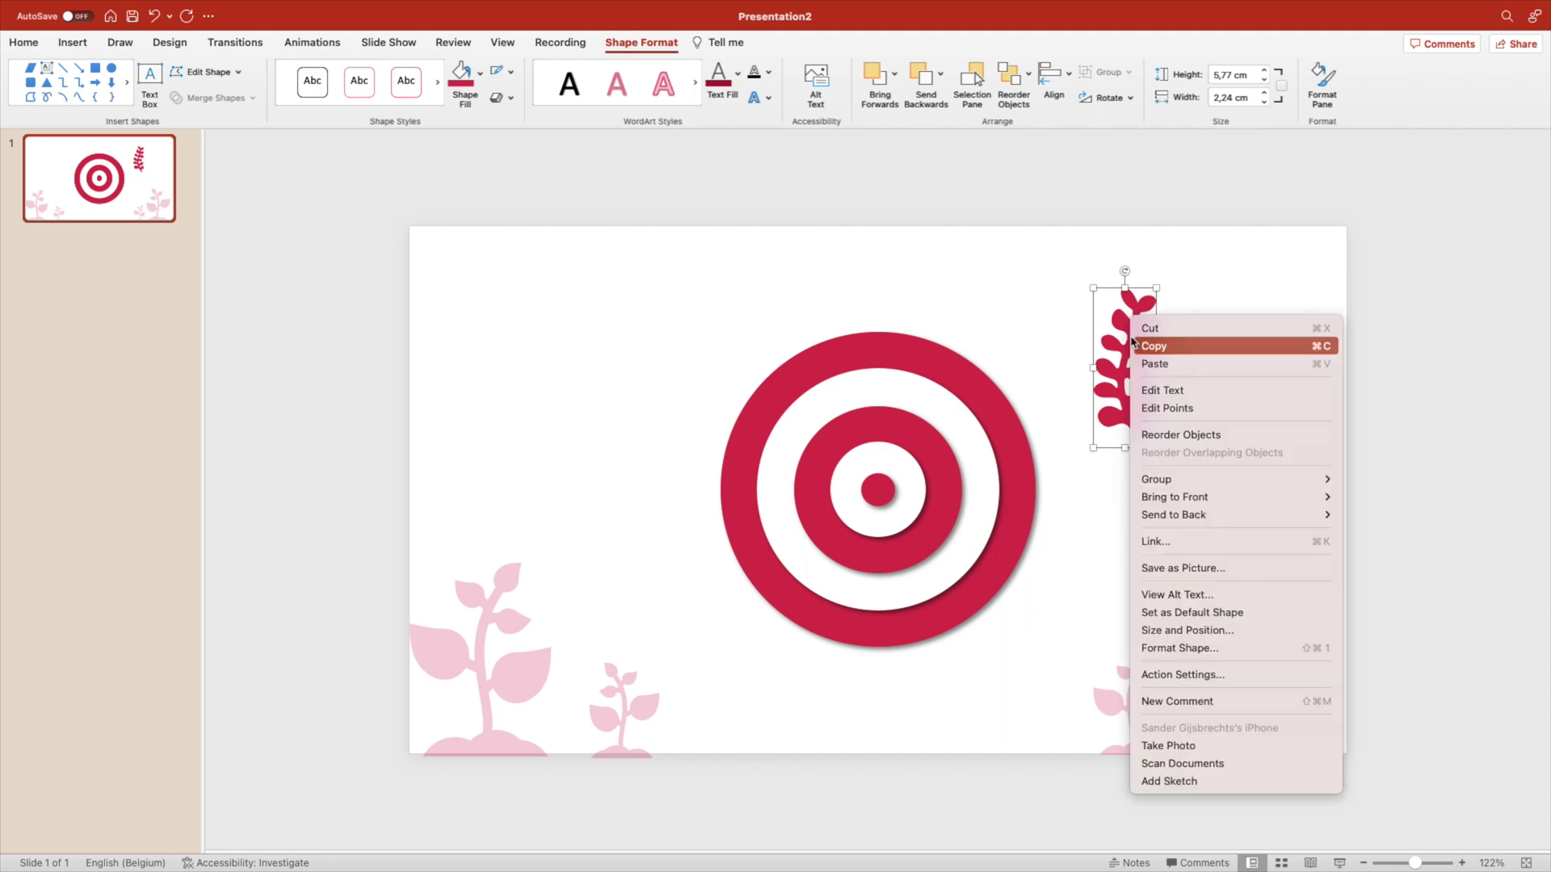
click(1180, 647)
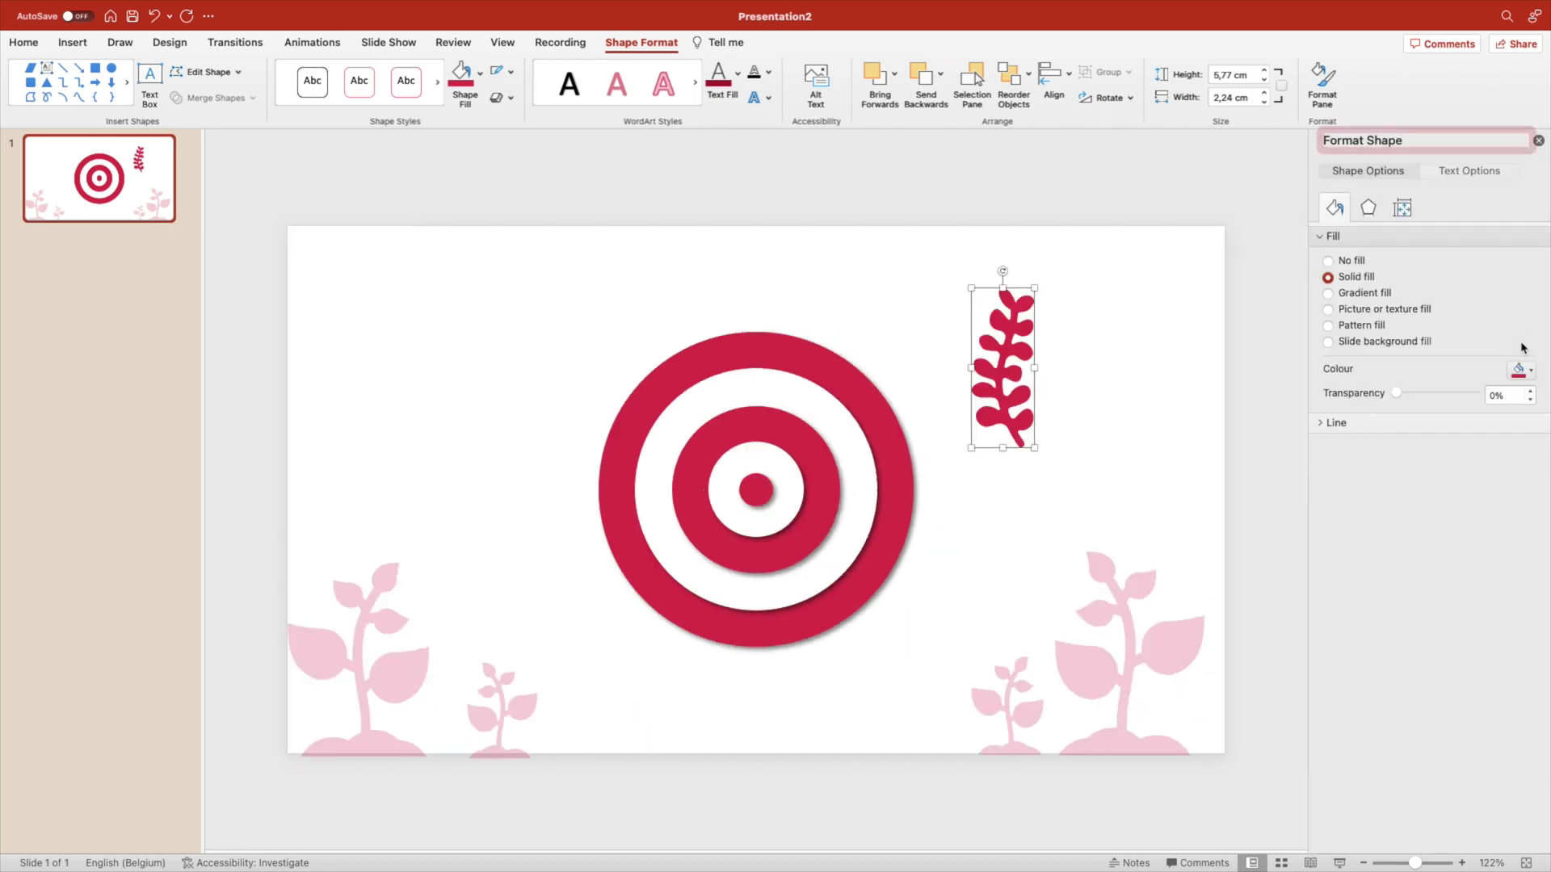
click(1507, 396)
text(80)
key(Return)
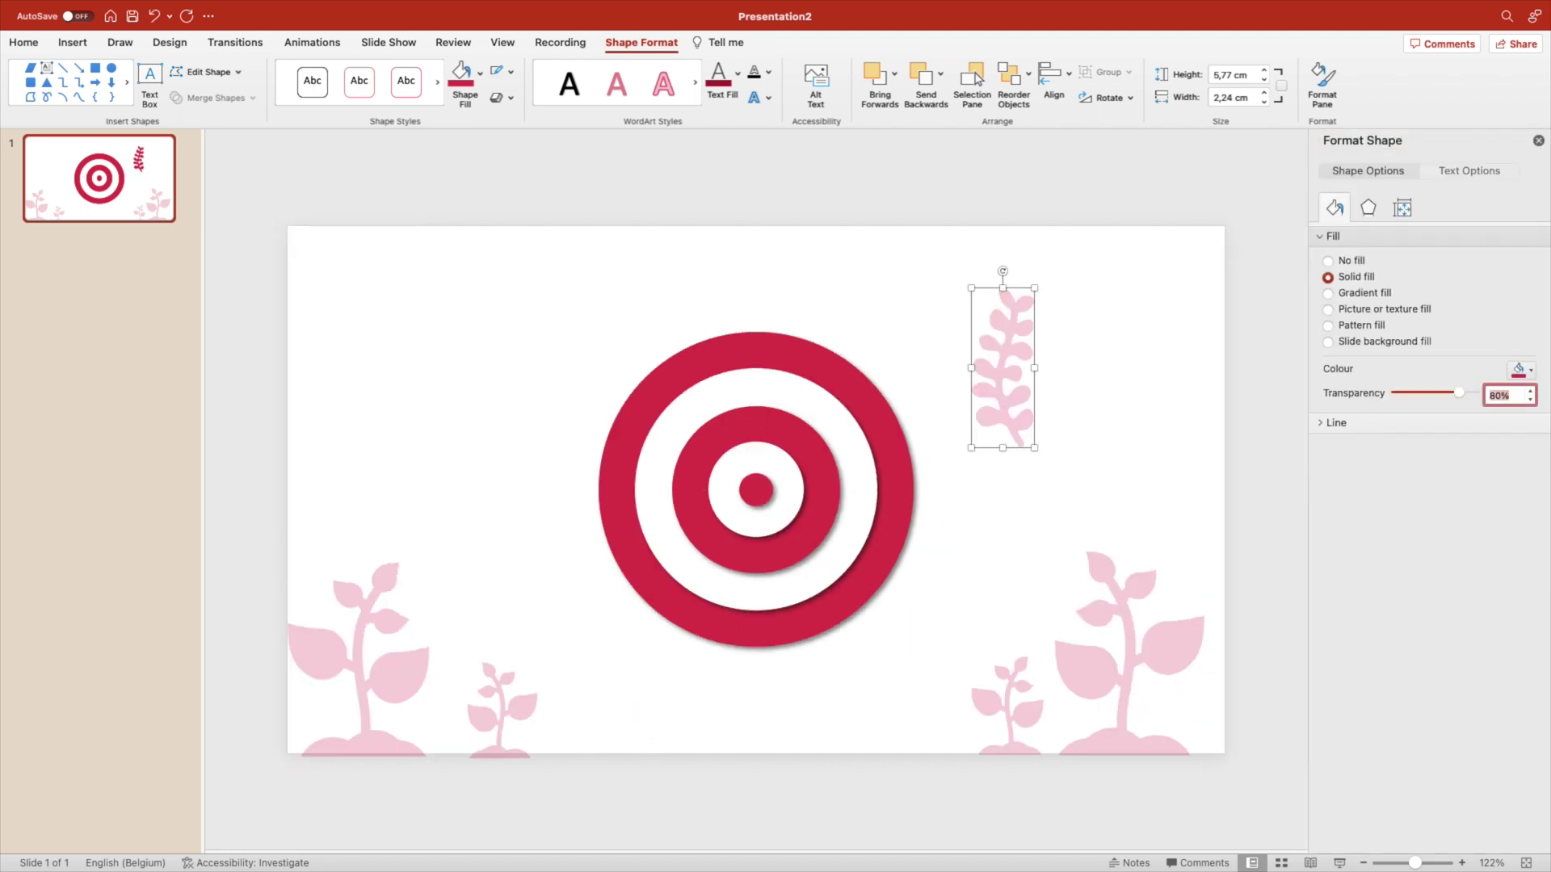
click(1537, 141)
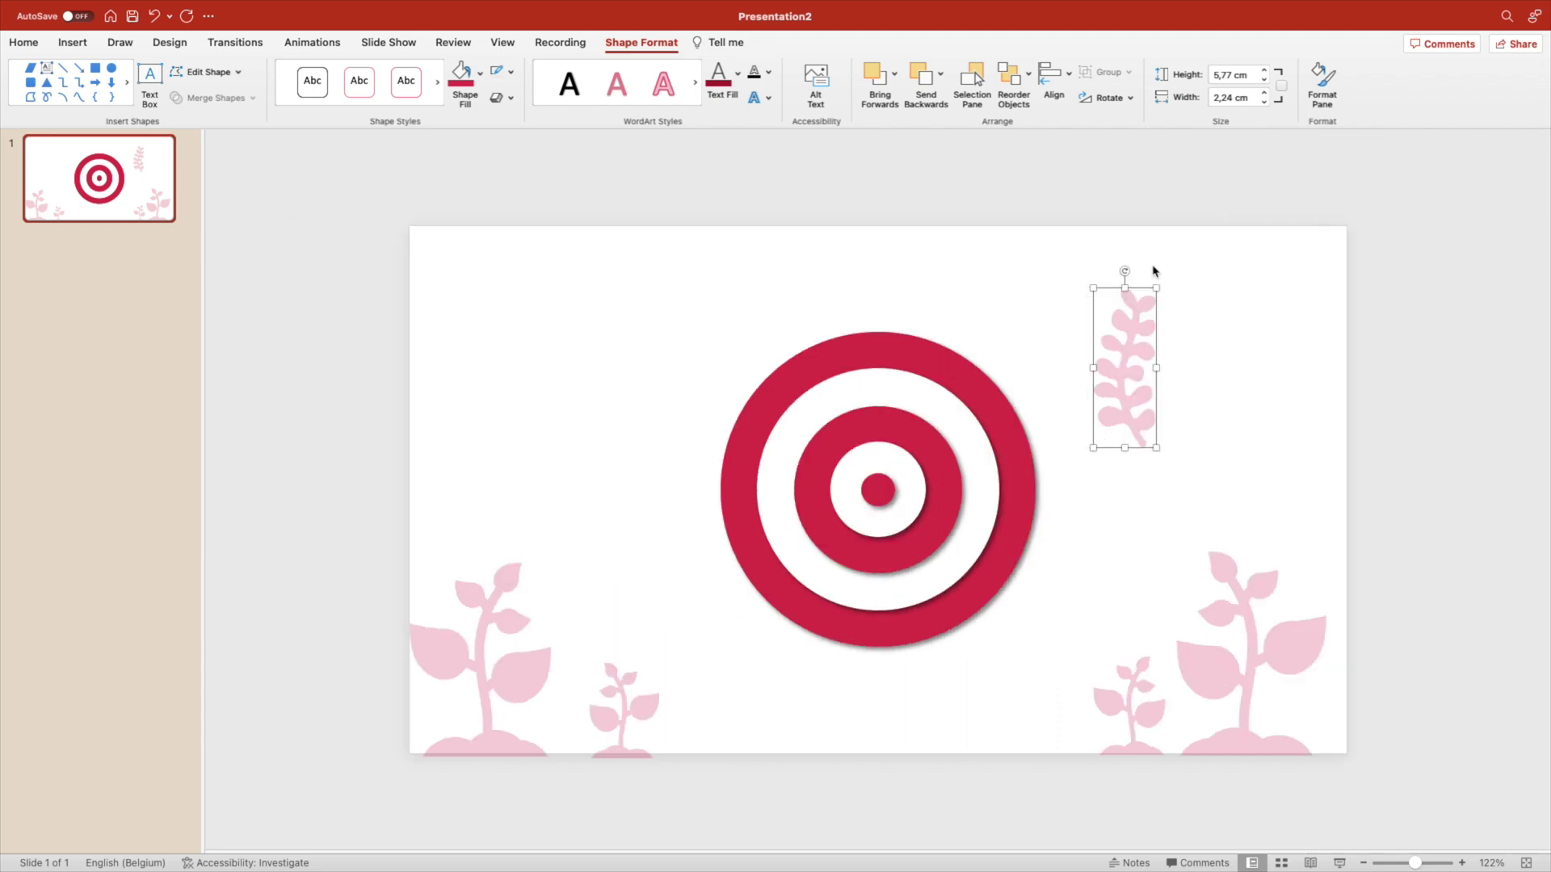
Rotate the leaf horizontal and enlarge it to 9.71 cm across the top-right corner.
drag(1124, 272, 1022, 267)
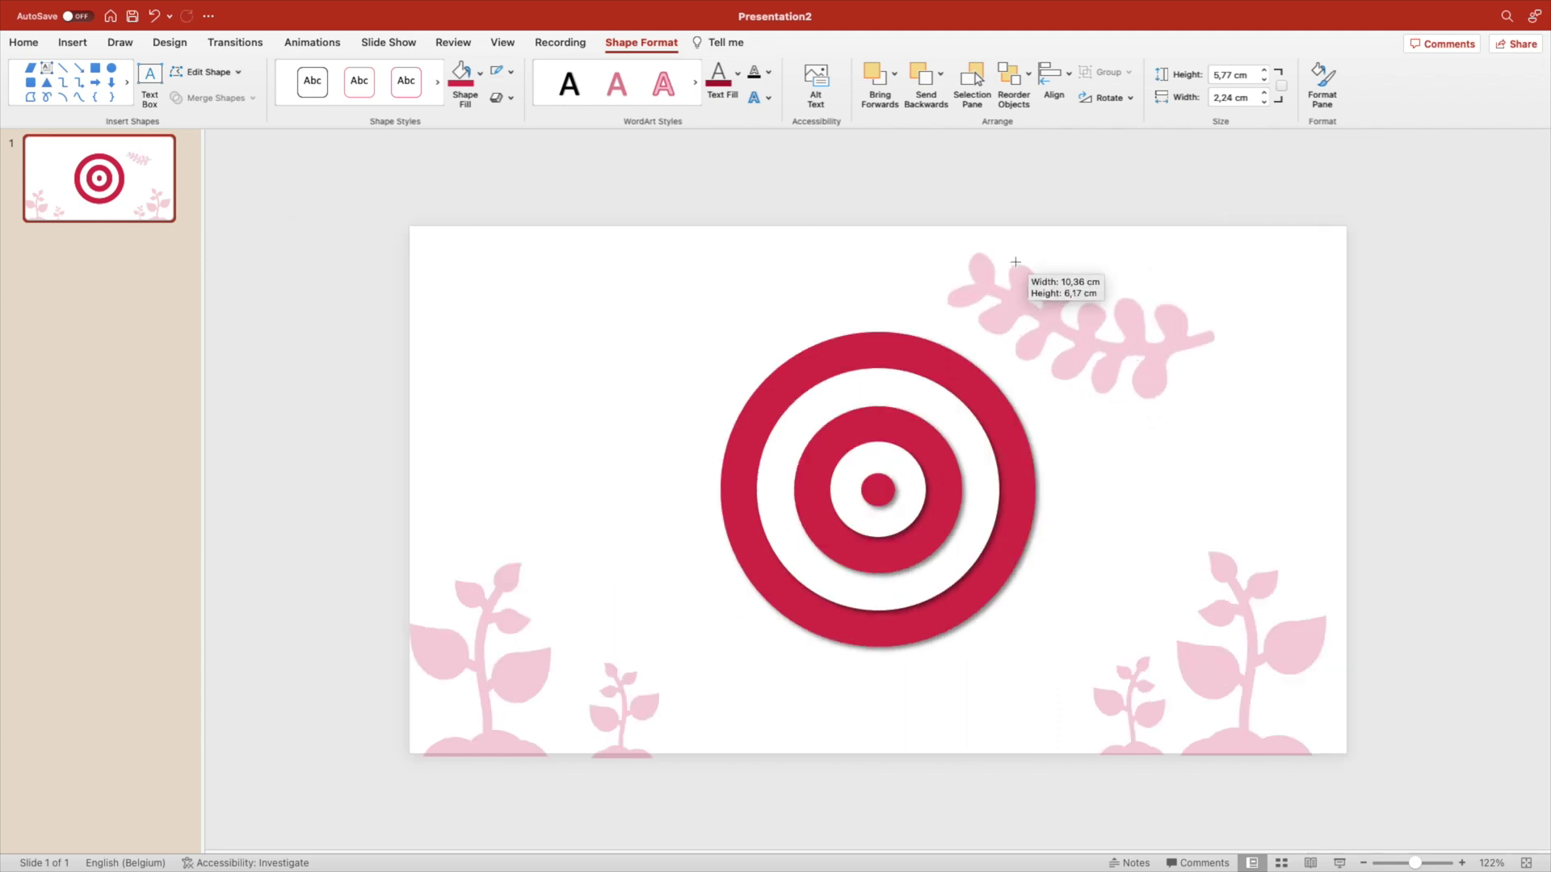
drag(1115, 347, 1246, 366)
click(813, 174)
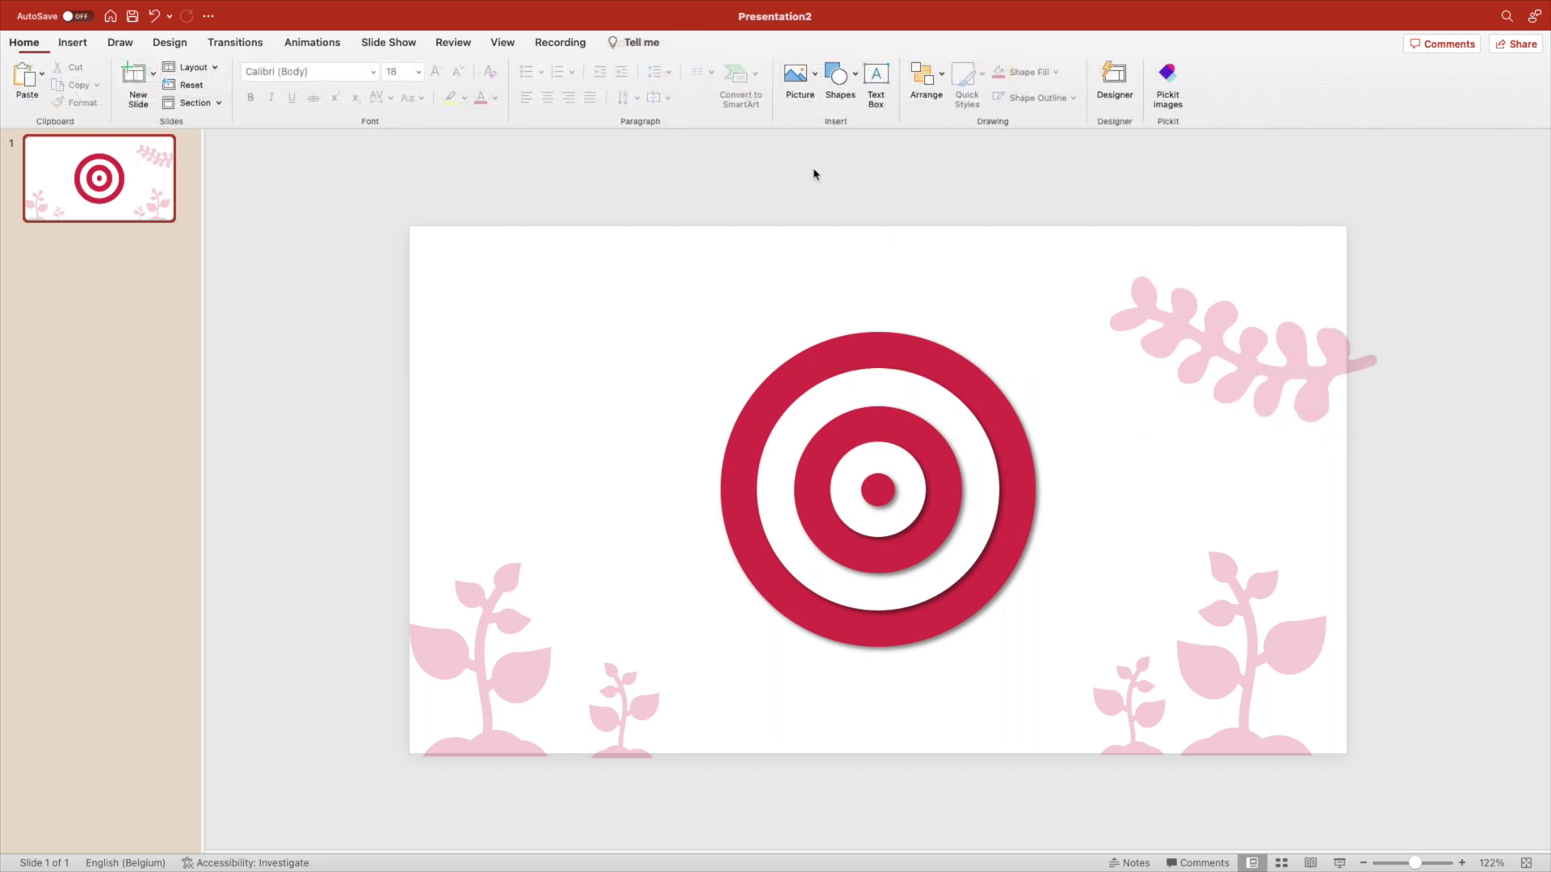
Draw a text box above the target and type the title OUR TARGET.
click(85, 47)
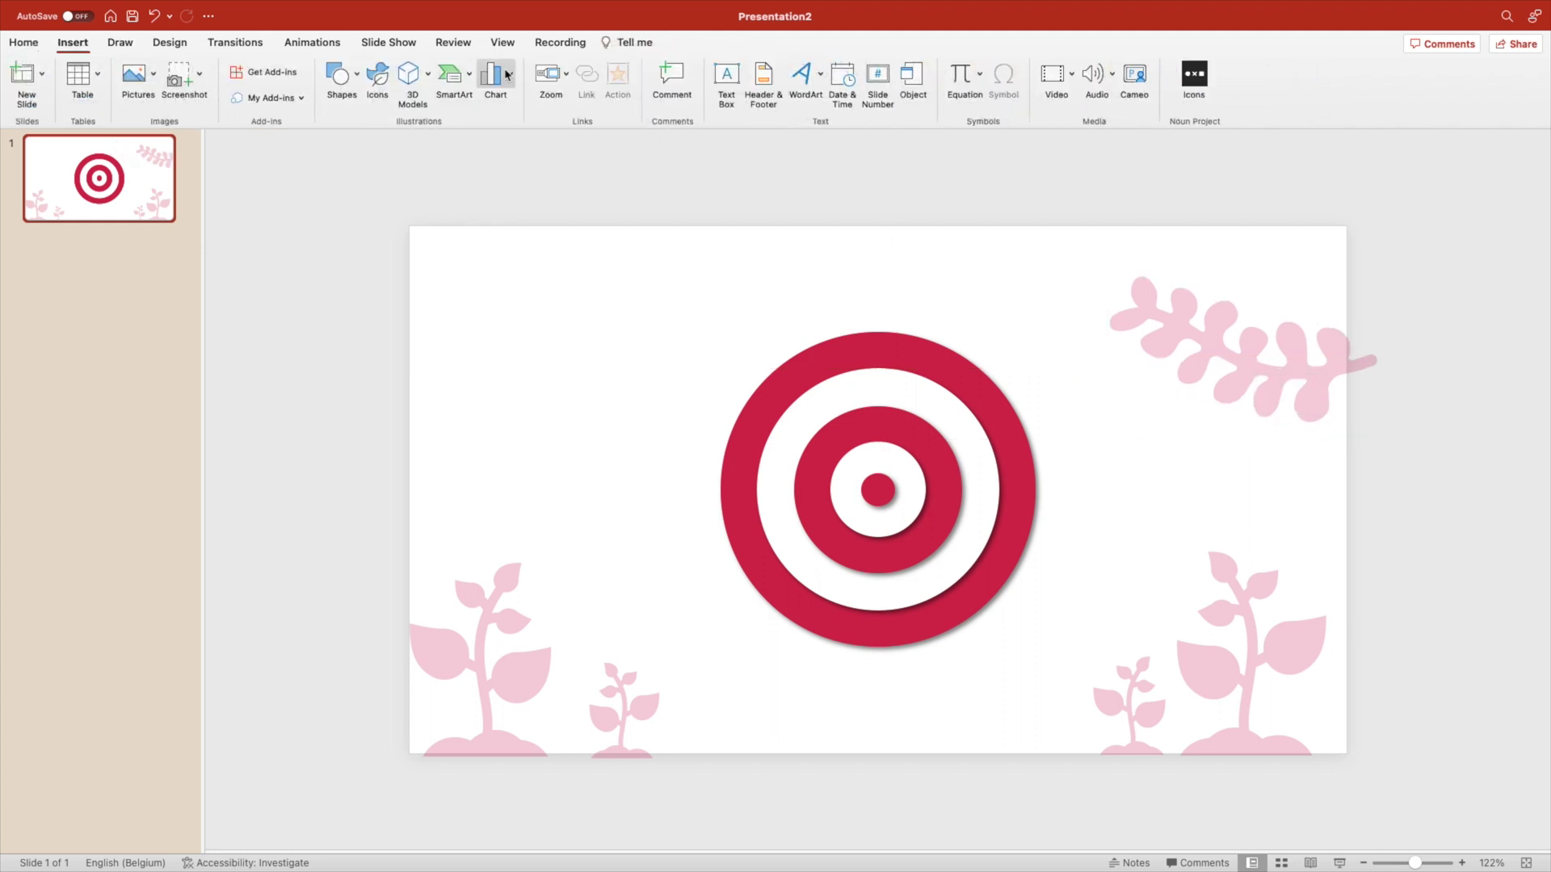
click(726, 78)
drag(686, 252, 1056, 318)
text(ou)
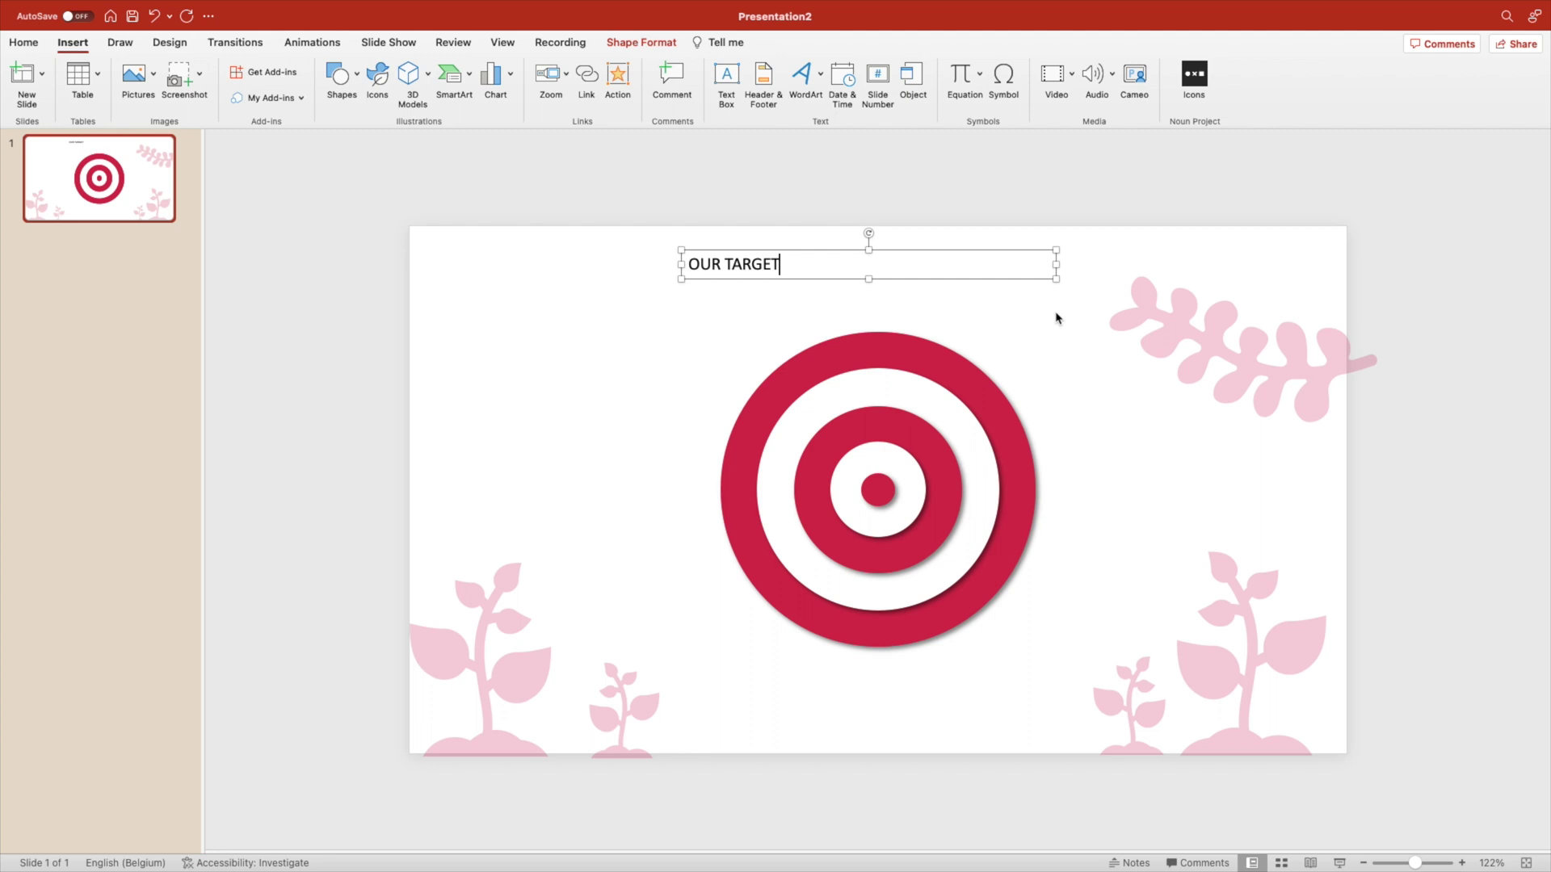
Format the title as bold, centred, red Avenir Next at 48 pt.
key(super+a)
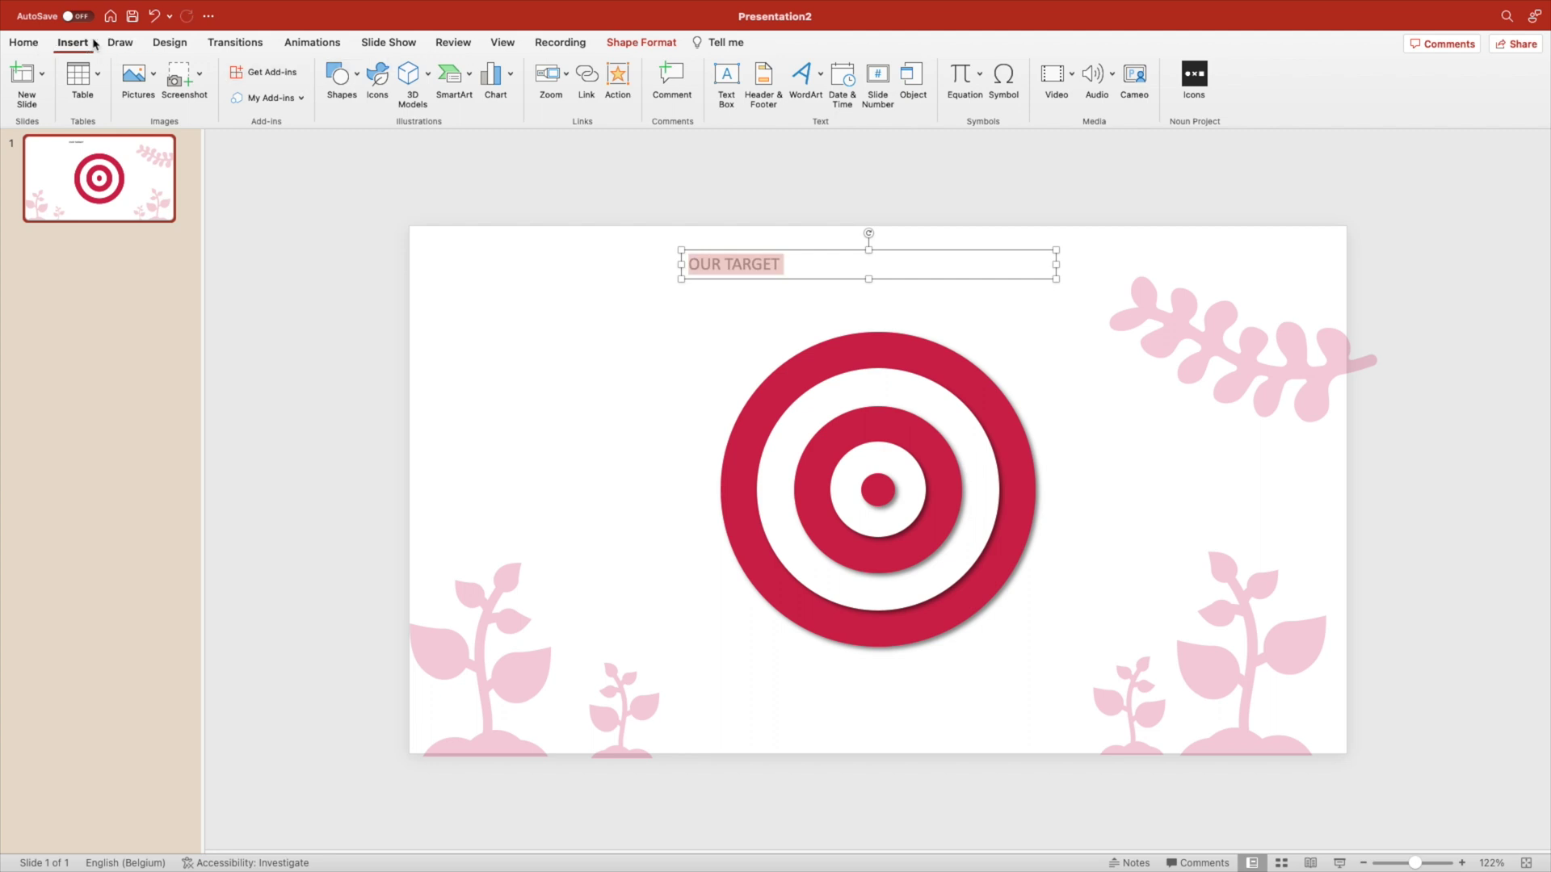
click(25, 44)
click(285, 72)
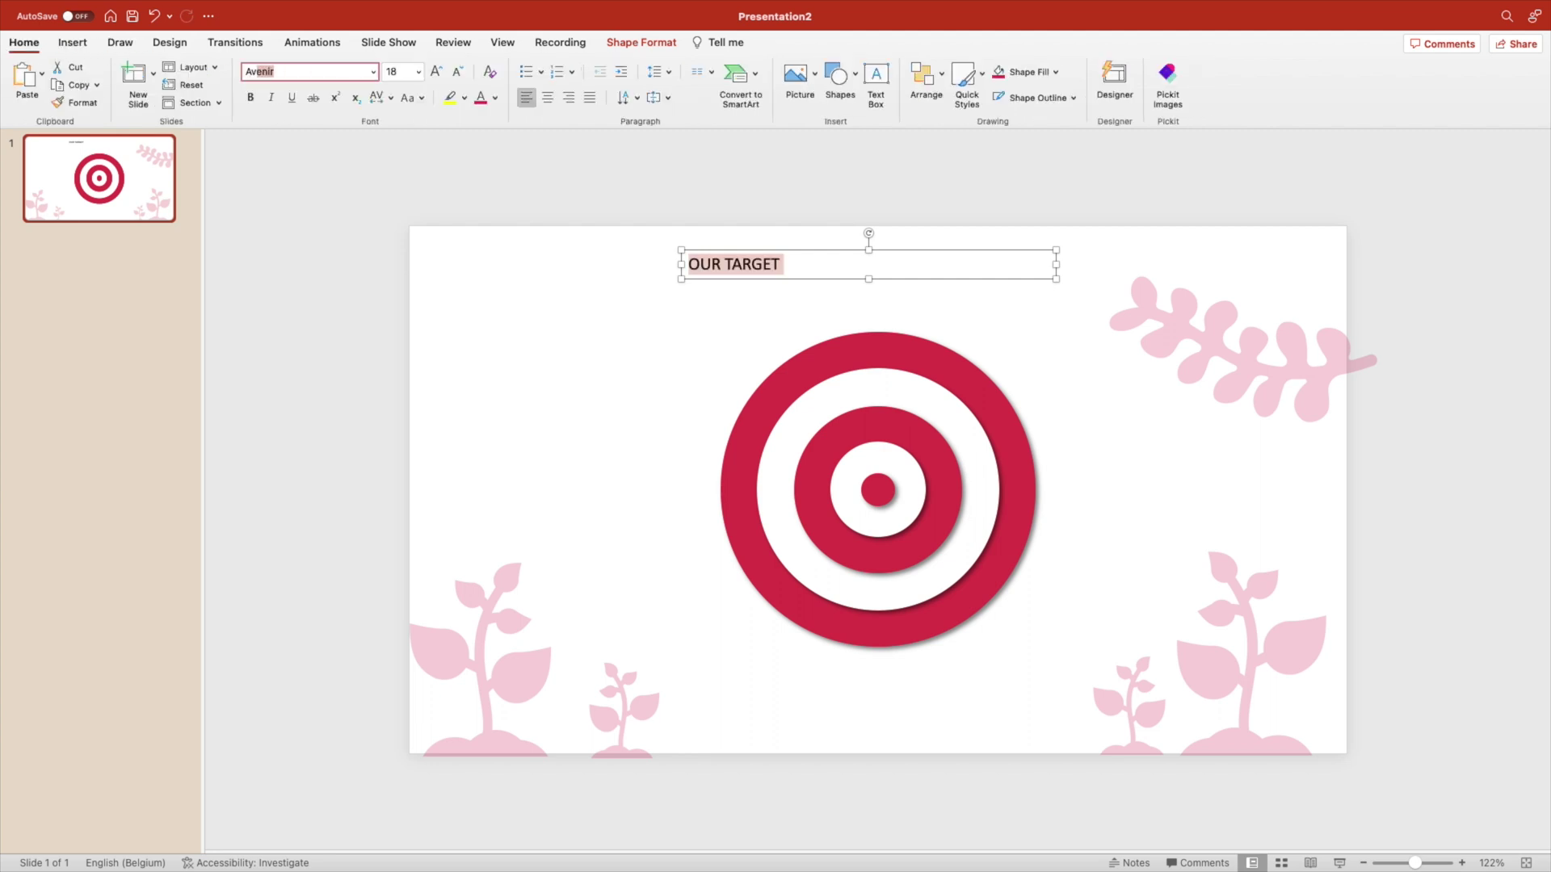
text(Avenir Next)
key(Return)
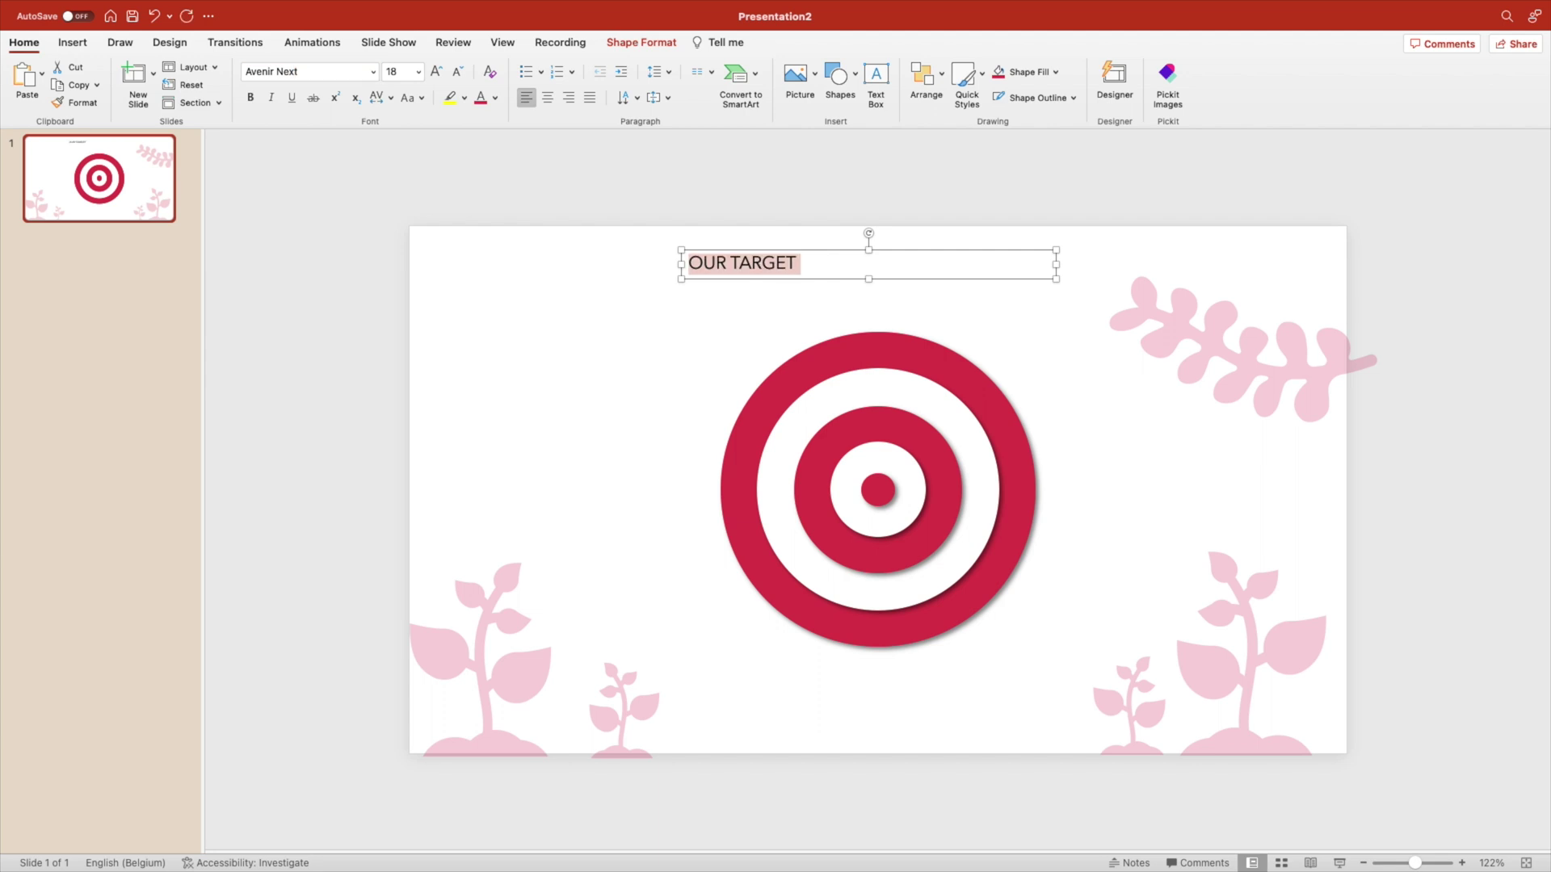
click(250, 98)
click(373, 72)
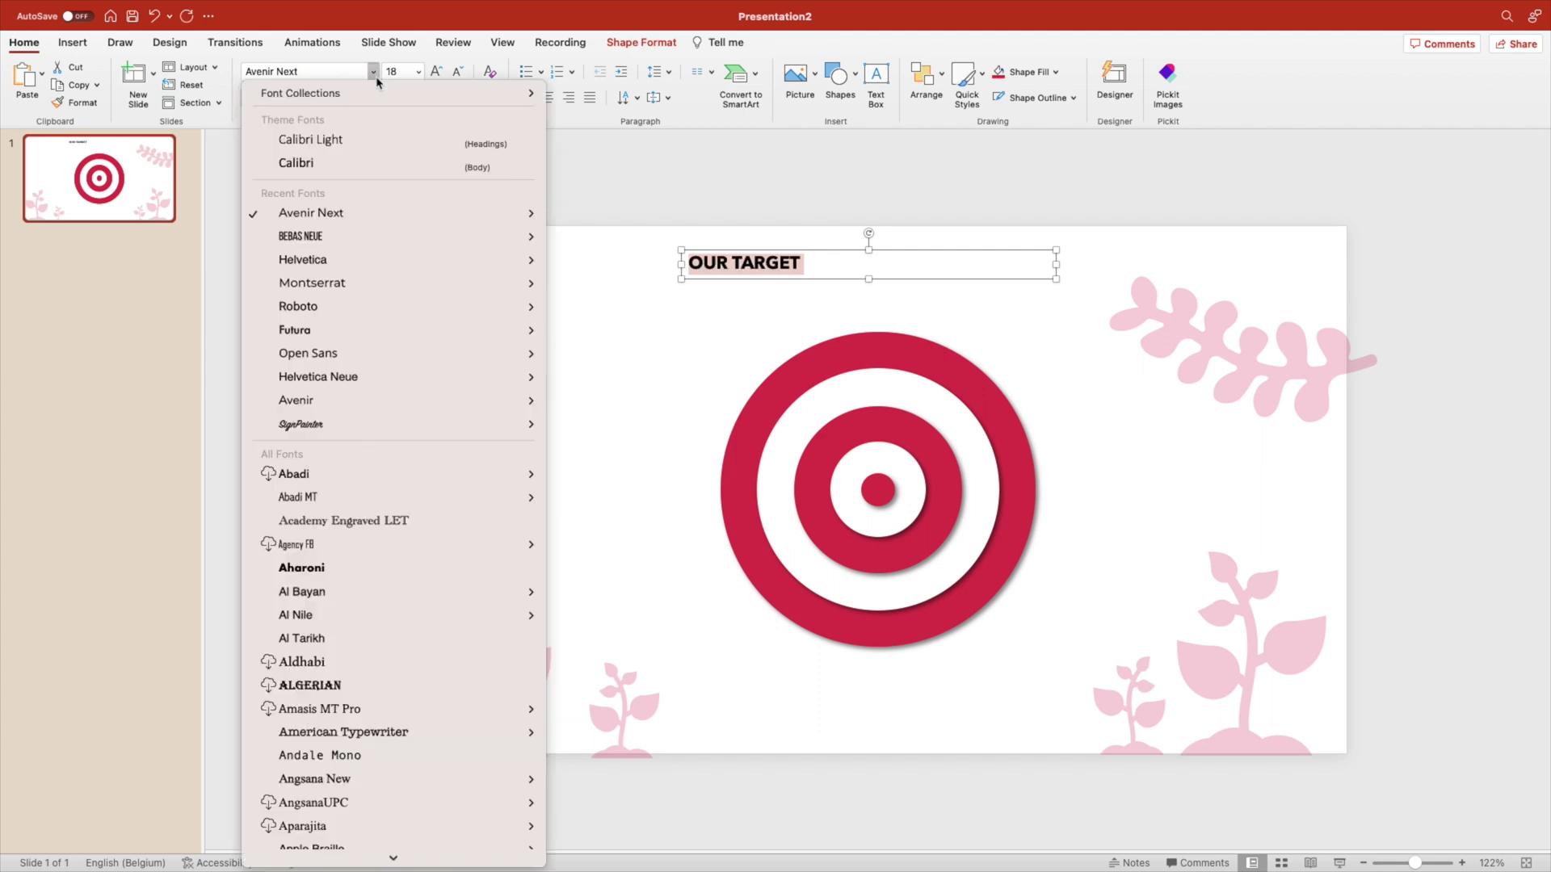
click(597, 89)
click(550, 99)
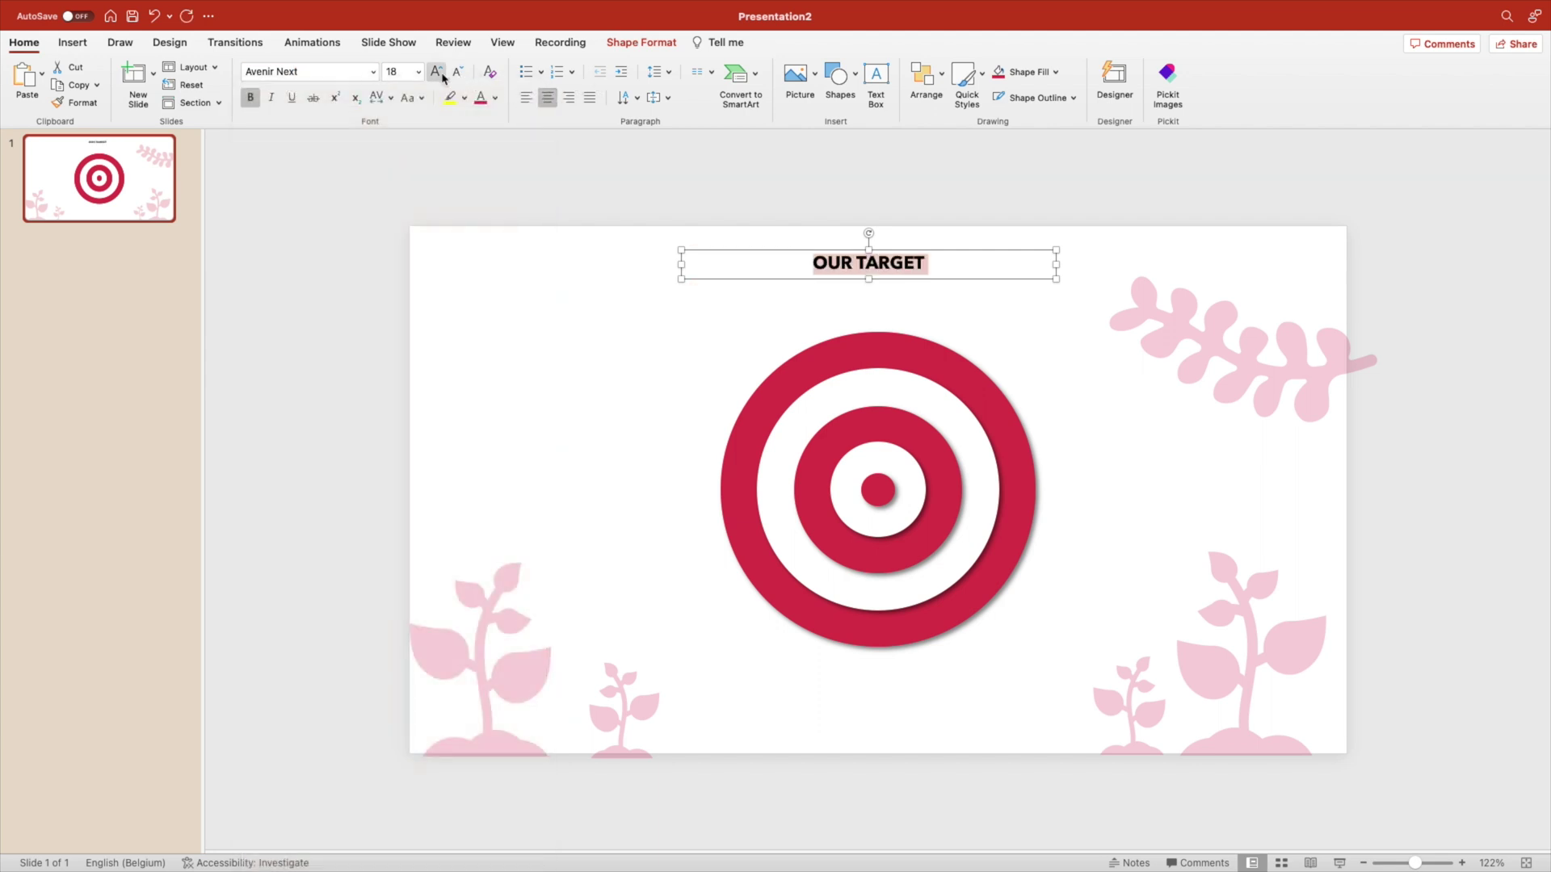
click(481, 97)
click(436, 72)
click(435, 73)
click(435, 72)
click(436, 73)
click(435, 73)
click(435, 72)
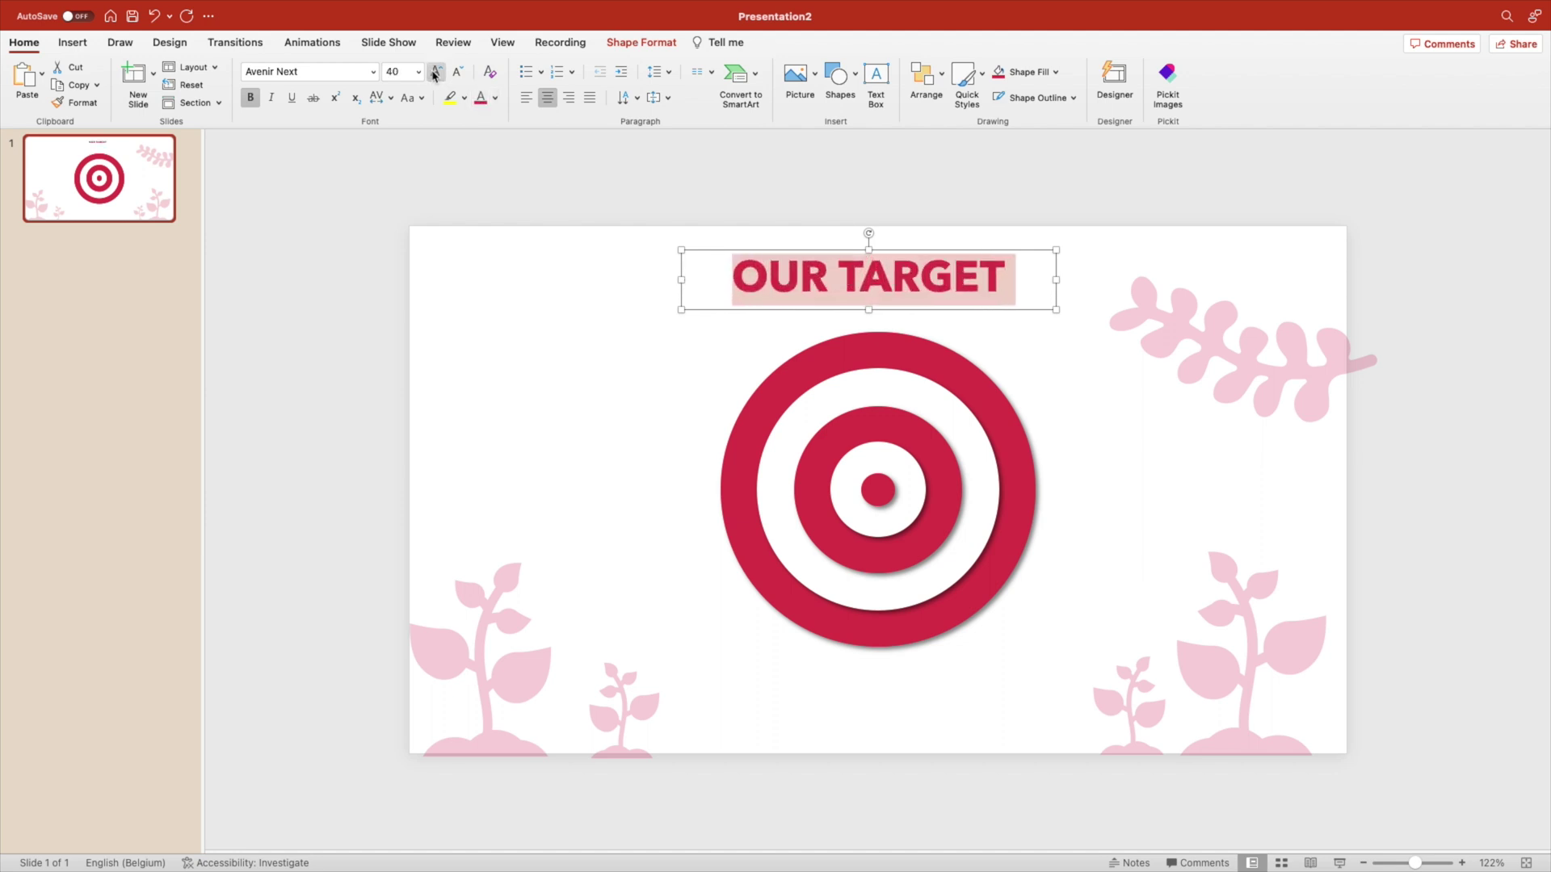
click(435, 73)
click(435, 73)
Position the title box centred above the target.
click(880, 252)
drag(880, 252, 982, 259)
click(982, 252)
click(1126, 413)
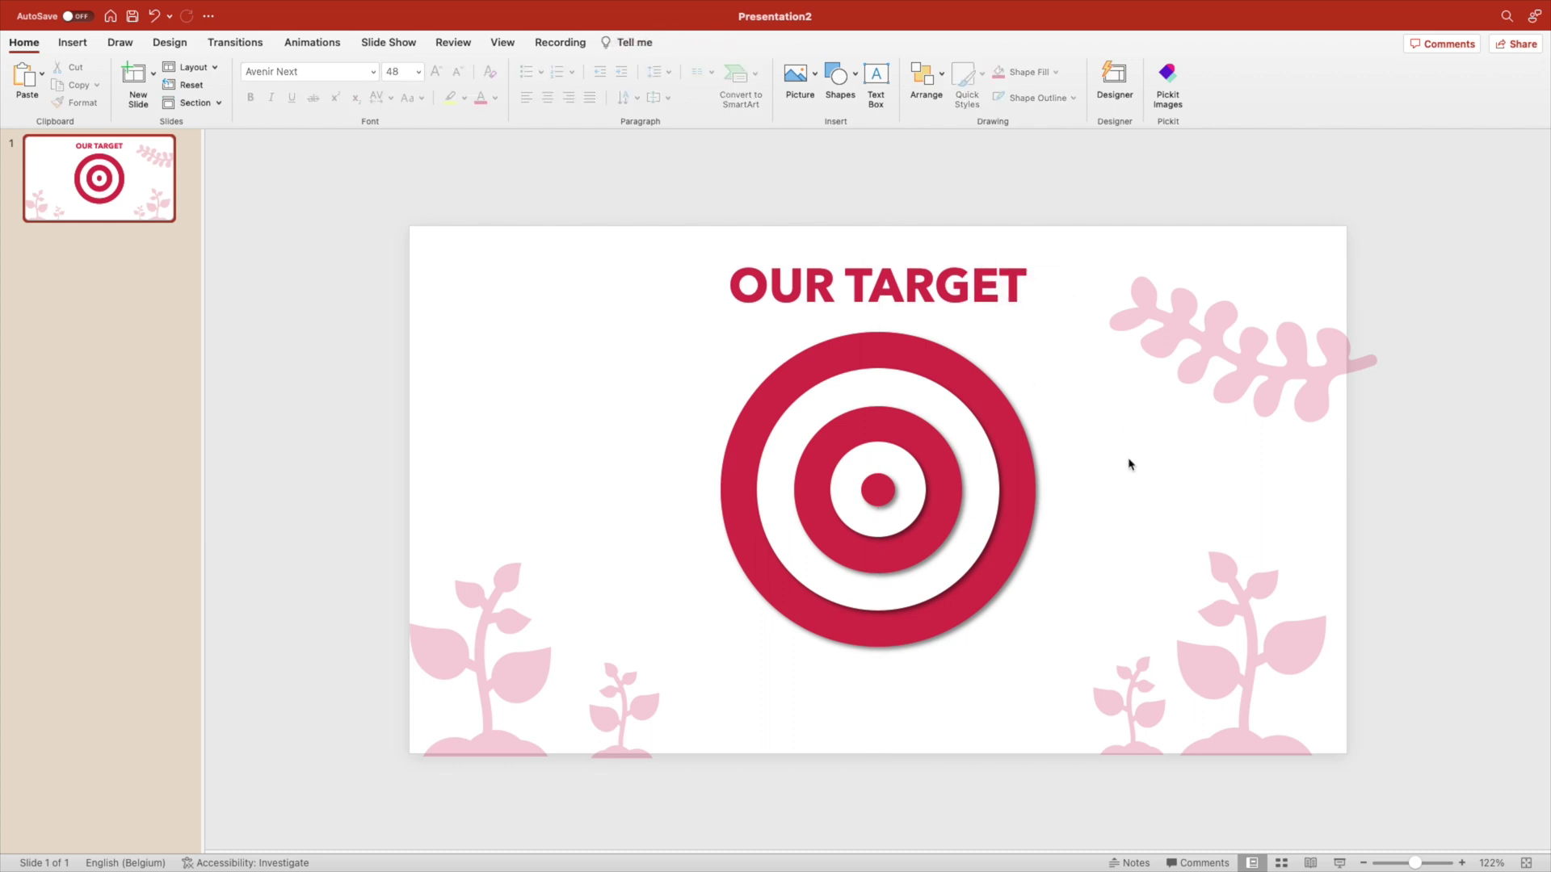
Duplicate the faded pink leaf branch and shrink the copy.
scroll(1306, 402, down, 3)
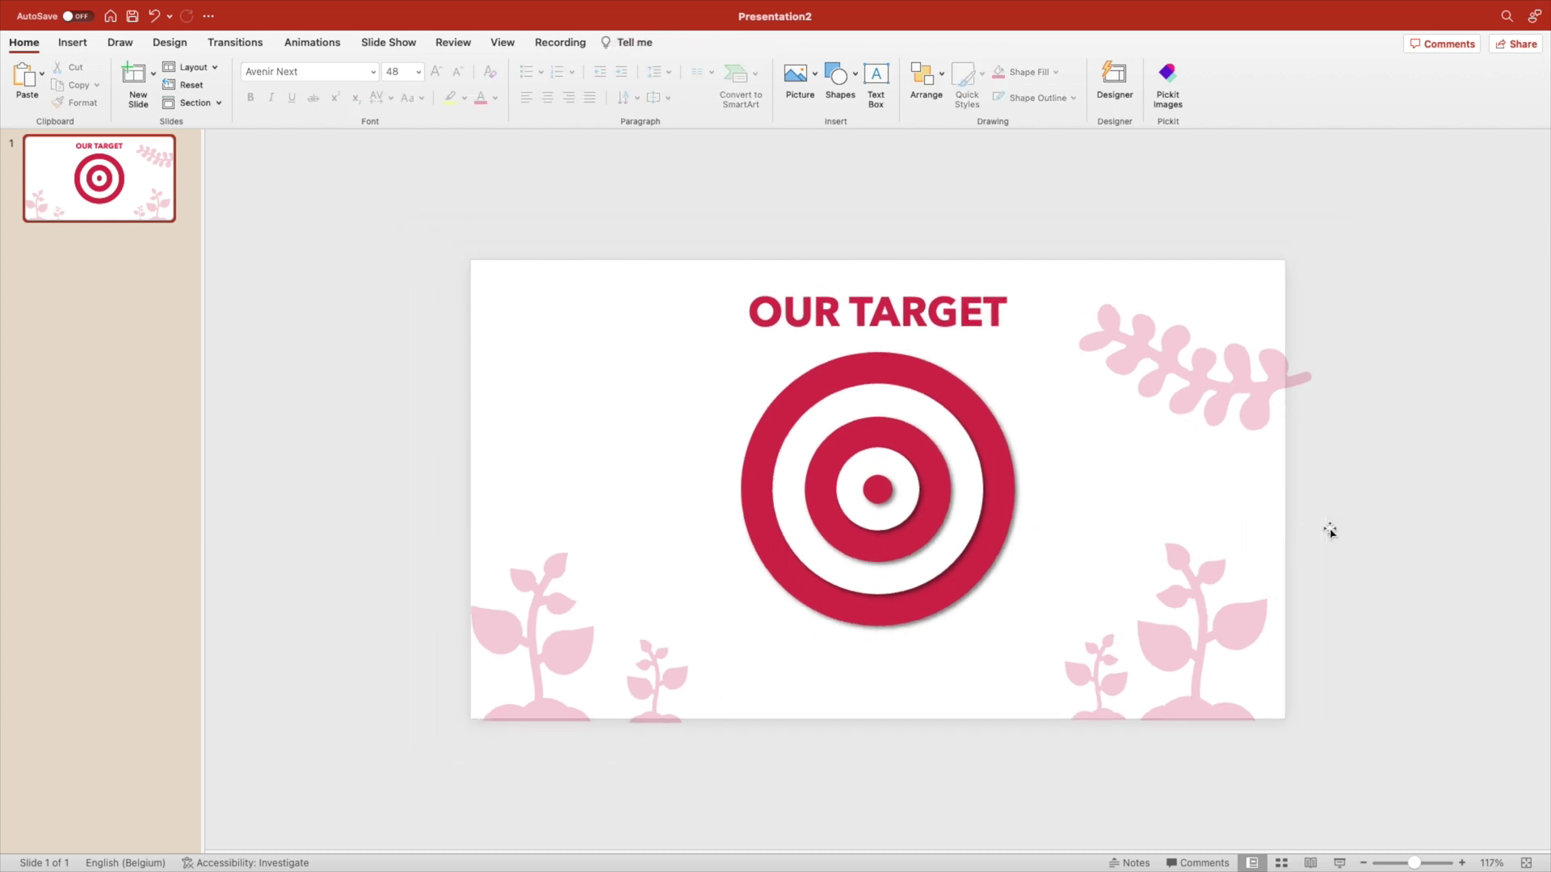
click(1215, 384)
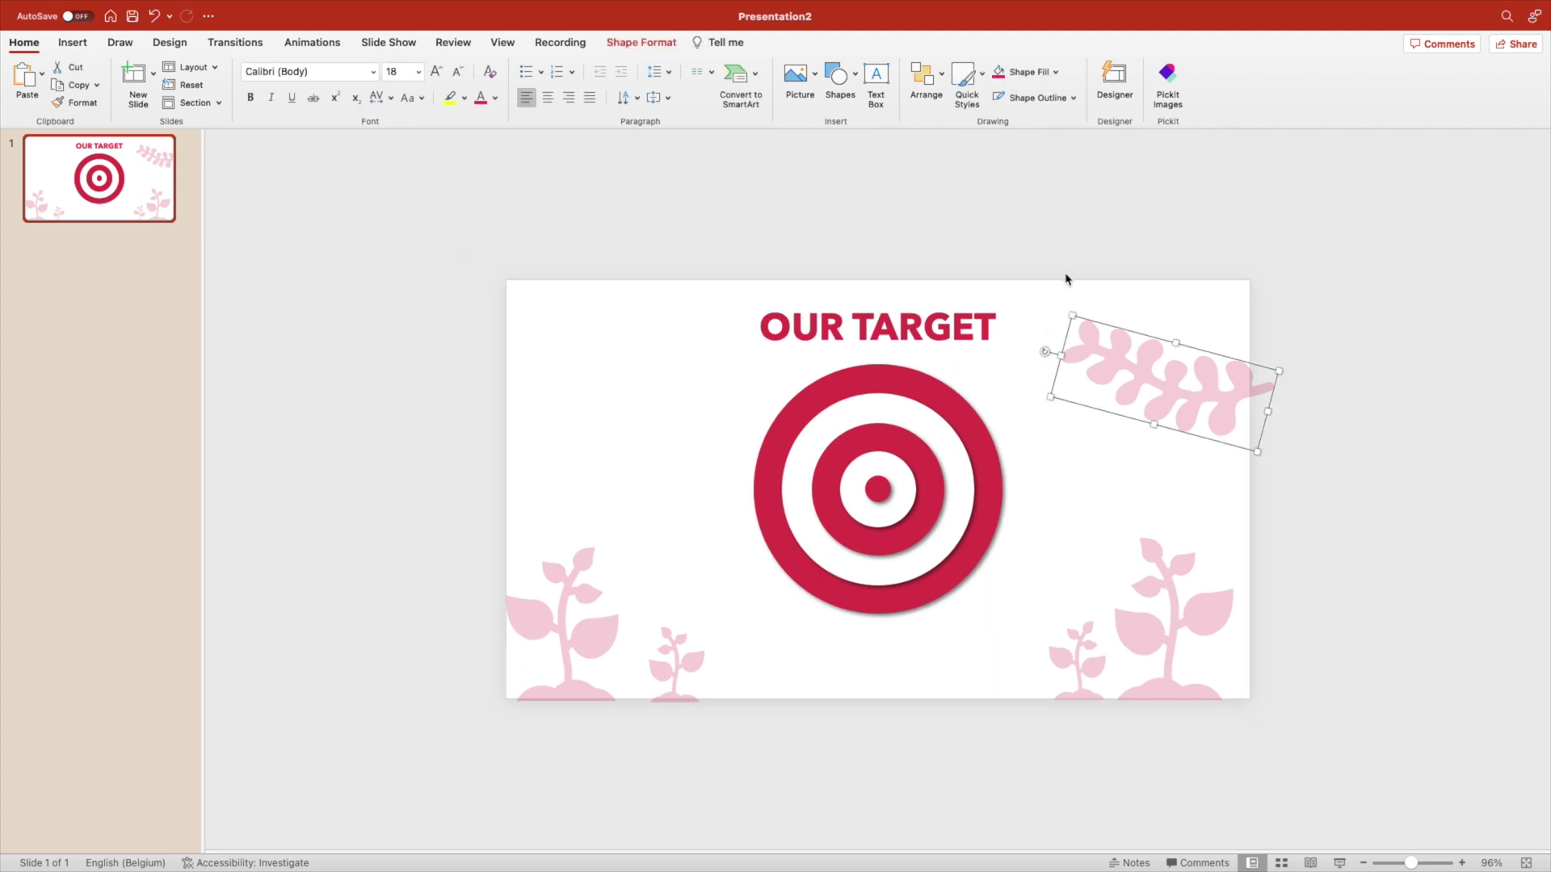
key(super+v)
drag(1078, 324, 1288, 329)
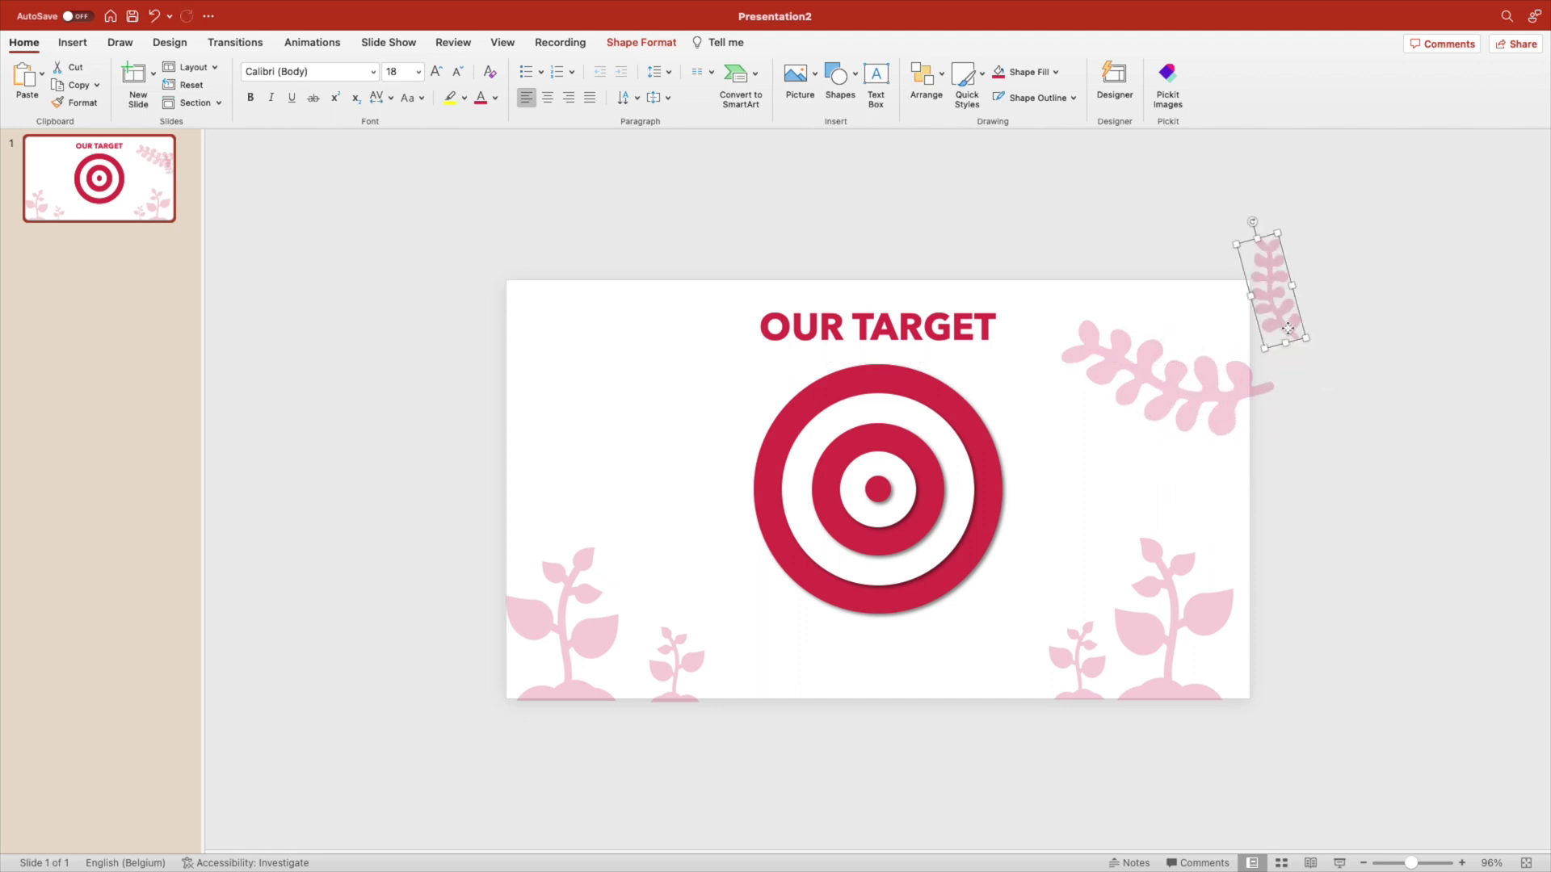